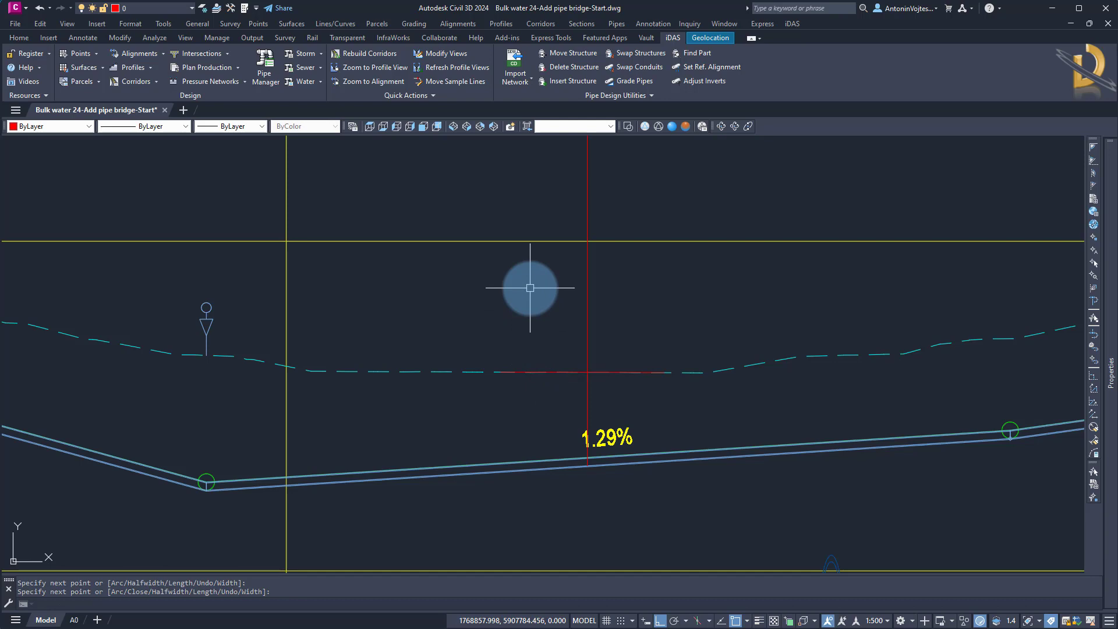
Check the vertical exaggeration in the profile view's style and leave the style unchanged
{"action": "left_click", "coordinate": [493, 223]}
{"action": "right_click", "coordinate": [494, 224]}
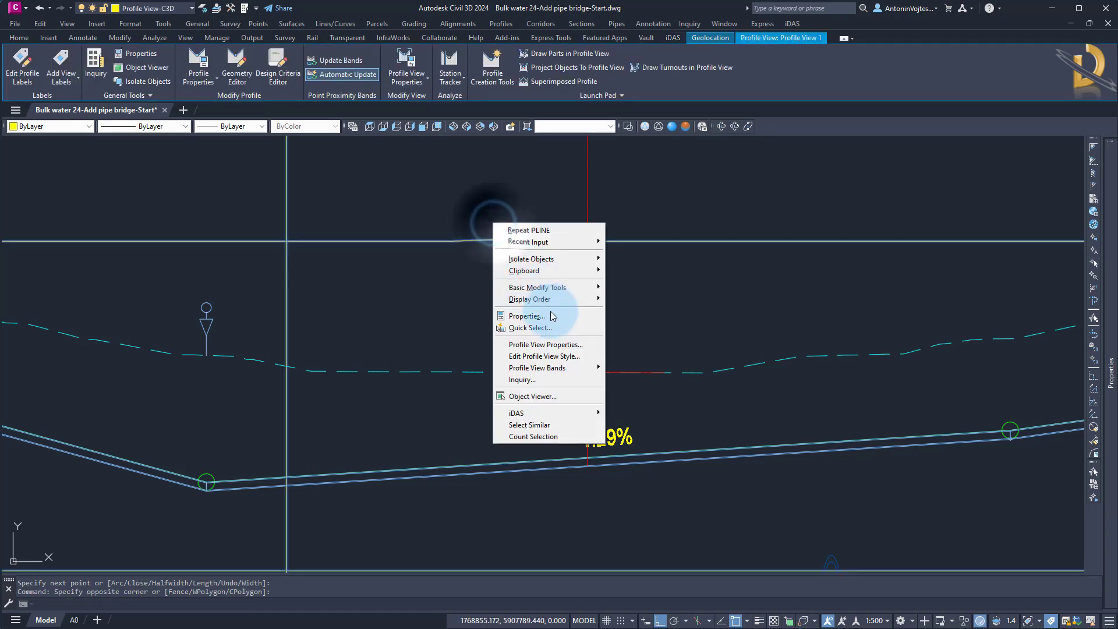
{"action": "left_click", "coordinate": [531, 356]}
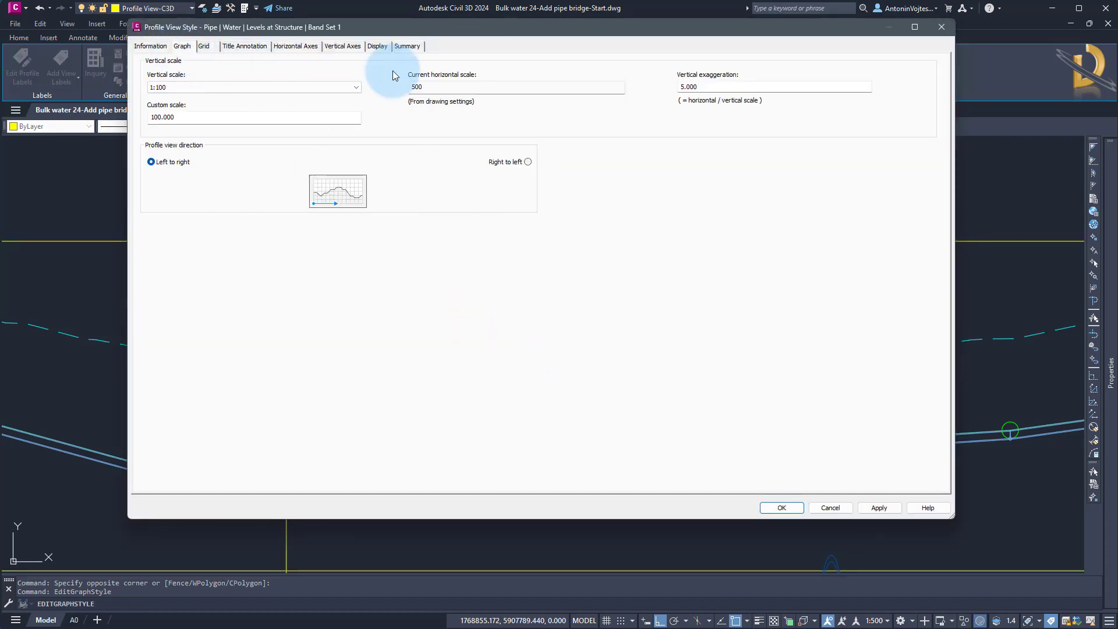
{"action": "double_click", "coordinate": [709, 85]}
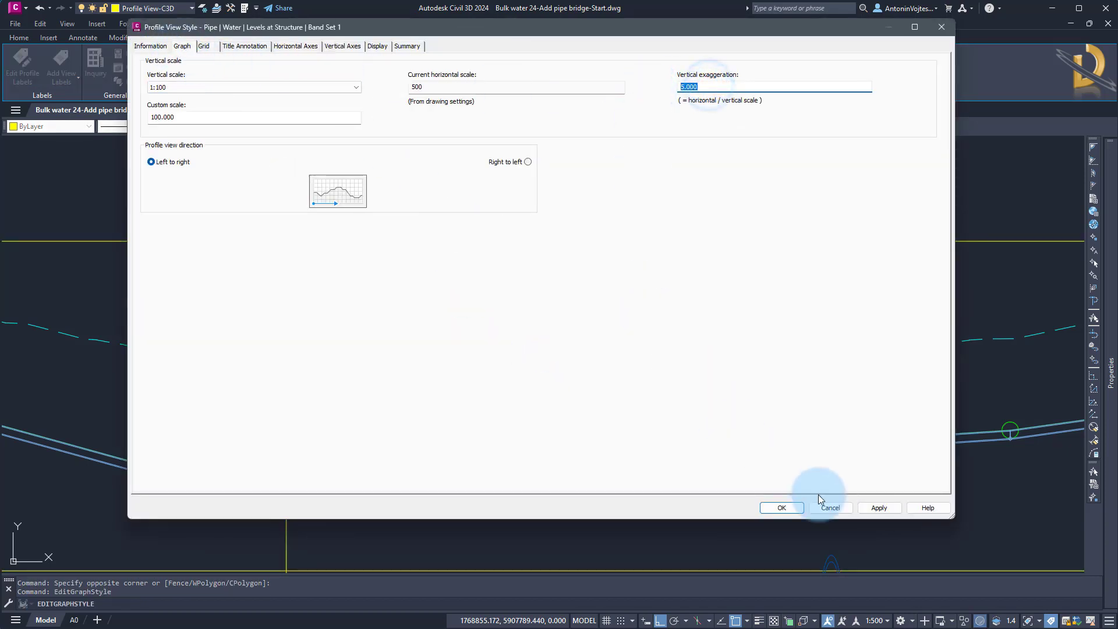
{"action": "left_click", "coordinate": [830, 508]}
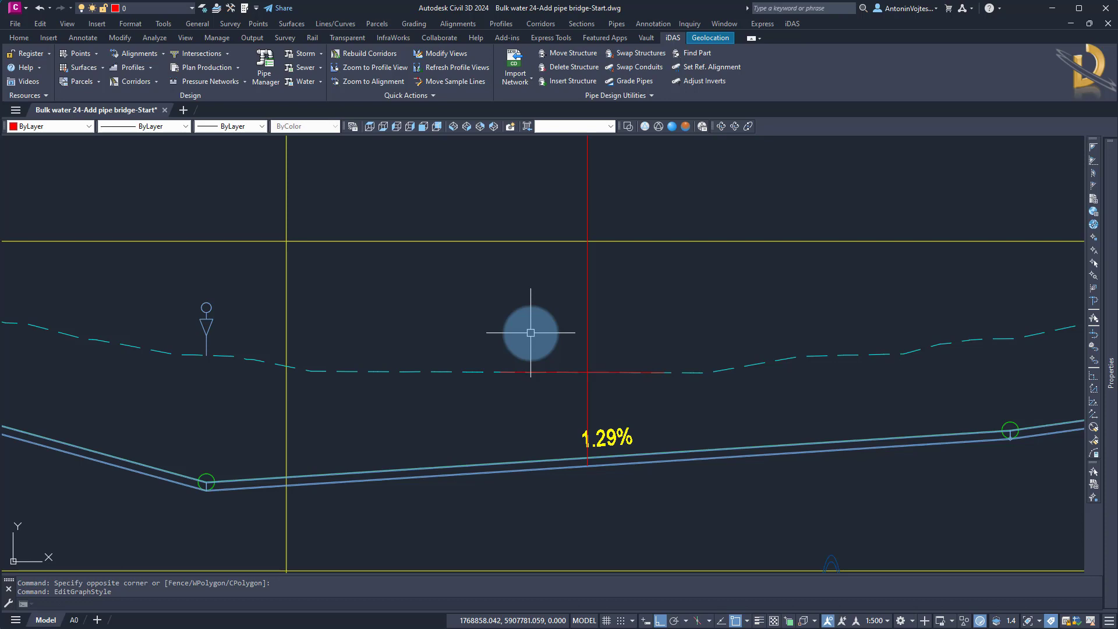
Copy the short horizontal red line on the ground profile 7.5 units straight up
{"action": "type", "text": "c"}
{"action": "key", "text": "Return"}
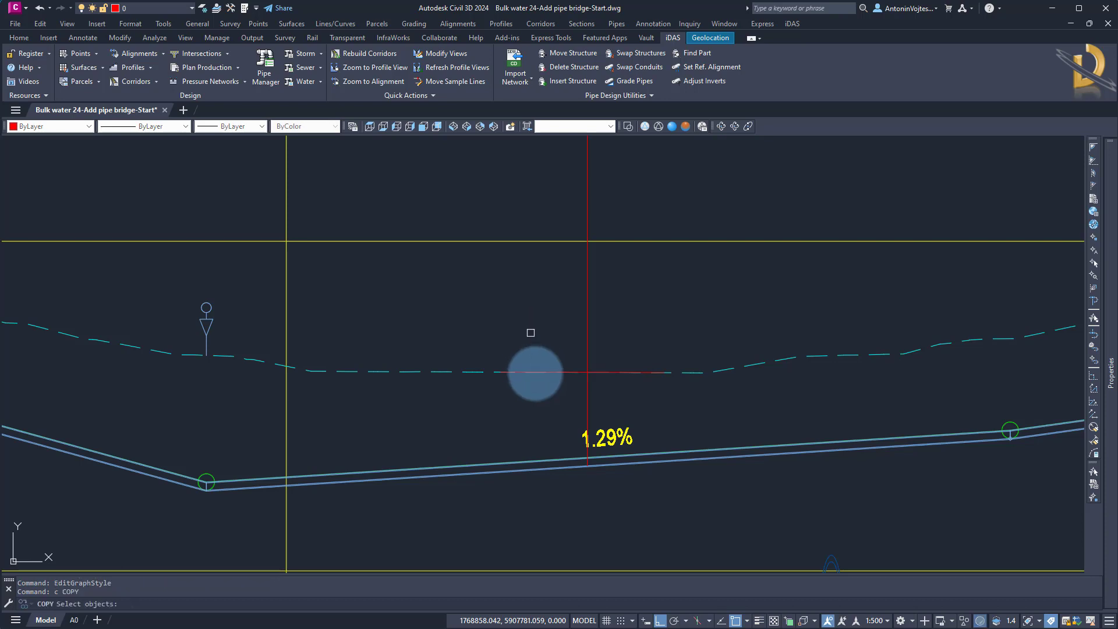
{"action": "left_click", "coordinate": [532, 367]}
{"action": "left_click", "coordinate": [543, 371]}
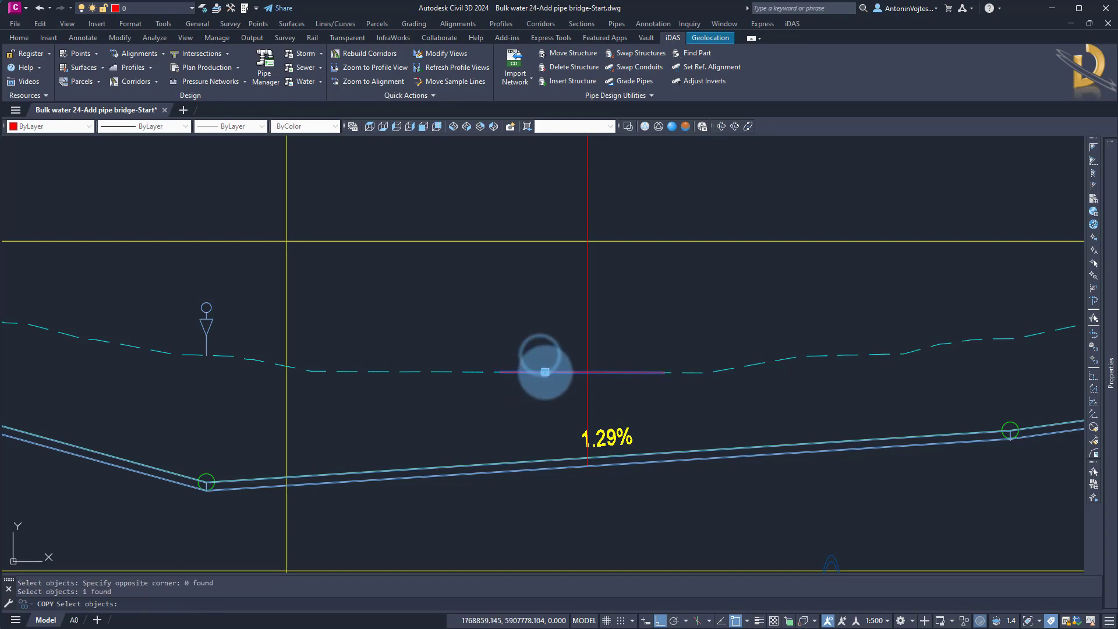
{"action": "key", "text": "Return"}
{"action": "left_click", "coordinate": [545, 371]}
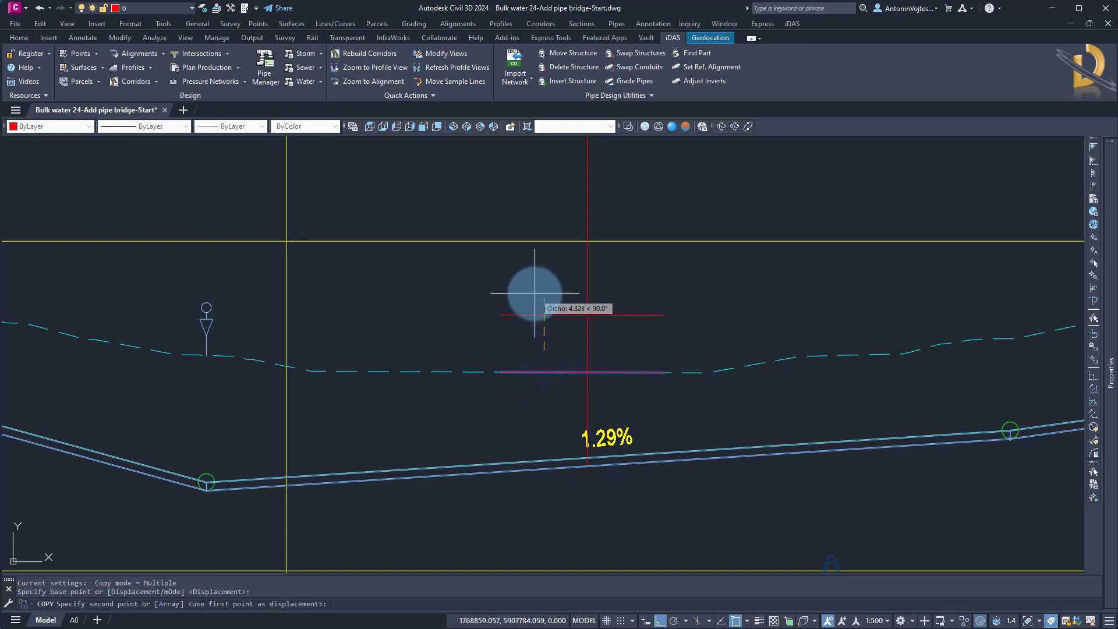
{"action": "key", "text": "Return"}
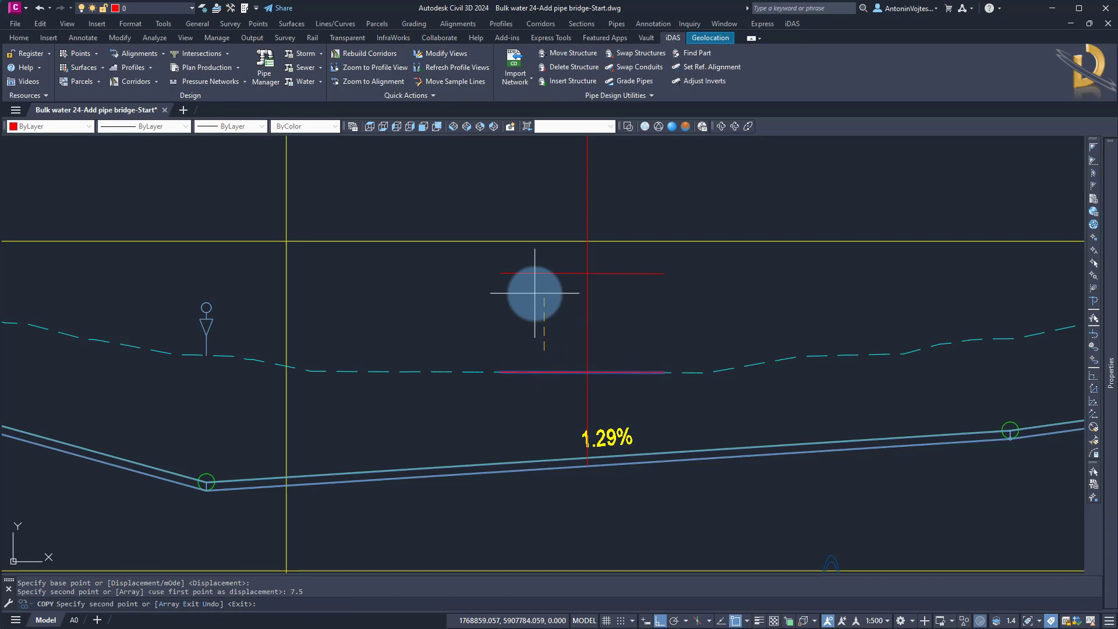
{"action": "key", "text": "Escape"}
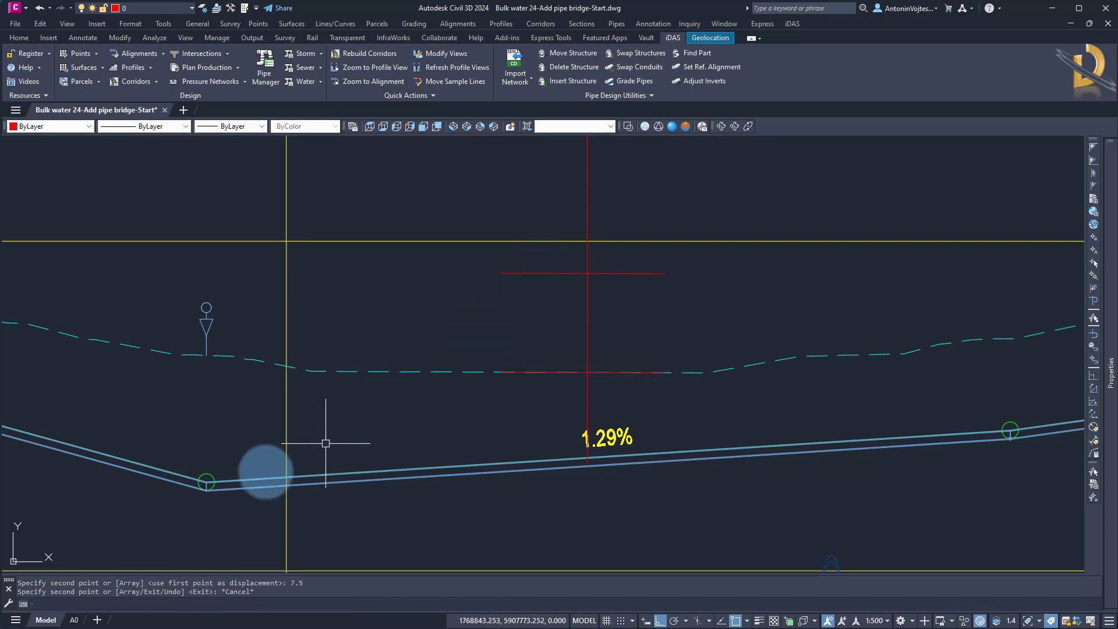
Measure the vertical distance from the pipe's bottom edge to the design profile line at the low PVI
{"action": "left_click", "coordinate": [208, 474]}
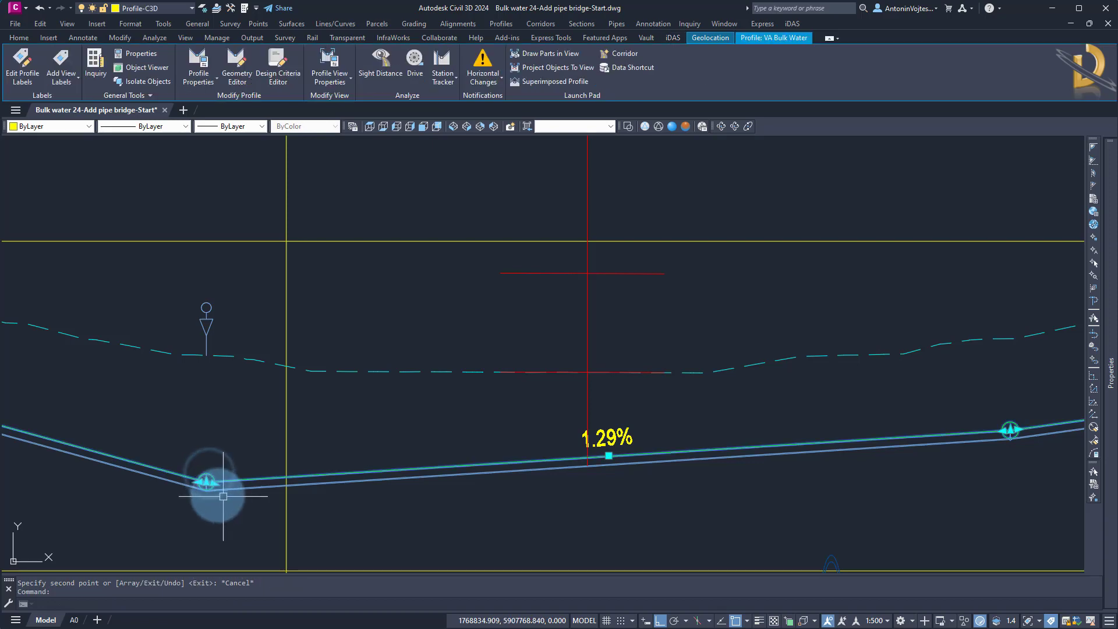
{"action": "scroll", "coordinate": [210, 484], "scroll_direction": "up", "scroll_amount": 5}
{"action": "scroll", "coordinate": [335, 419], "scroll_direction": "down", "scroll_amount": 3}
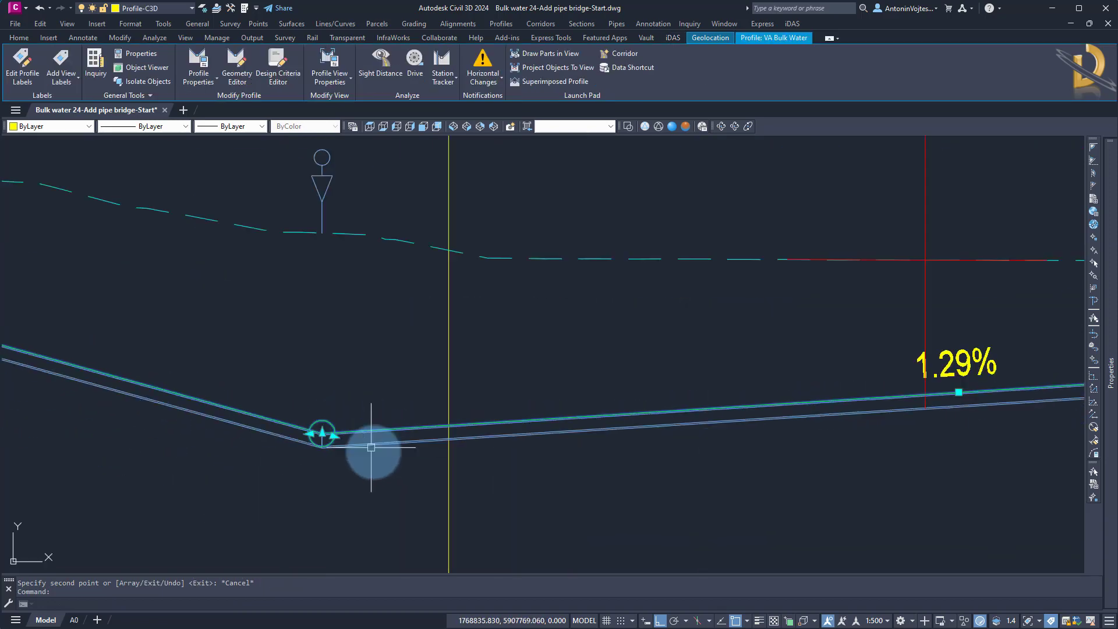
{"action": "key", "text": "Escape"}
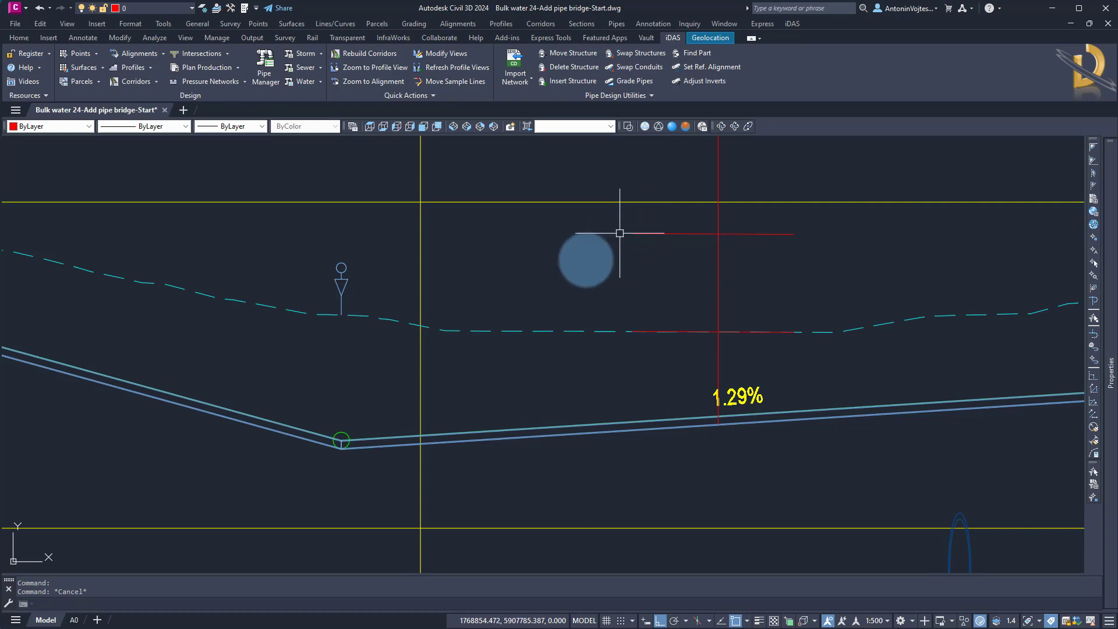
{"action": "scroll", "coordinate": [350, 443], "scroll_direction": "up", "scroll_amount": 5}
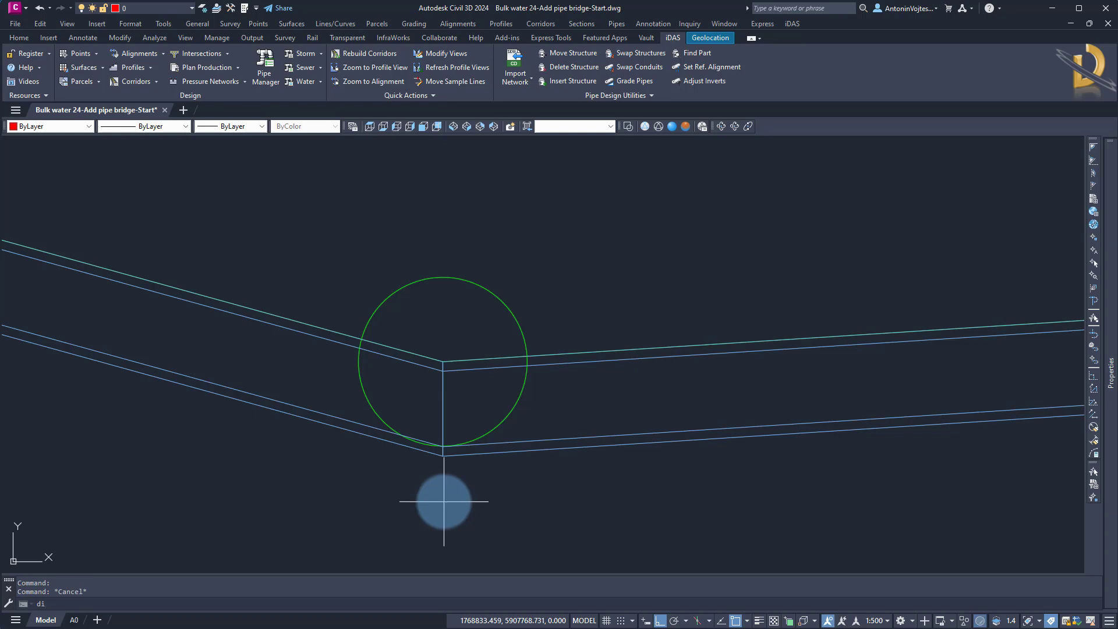
{"action": "key", "text": "Return"}
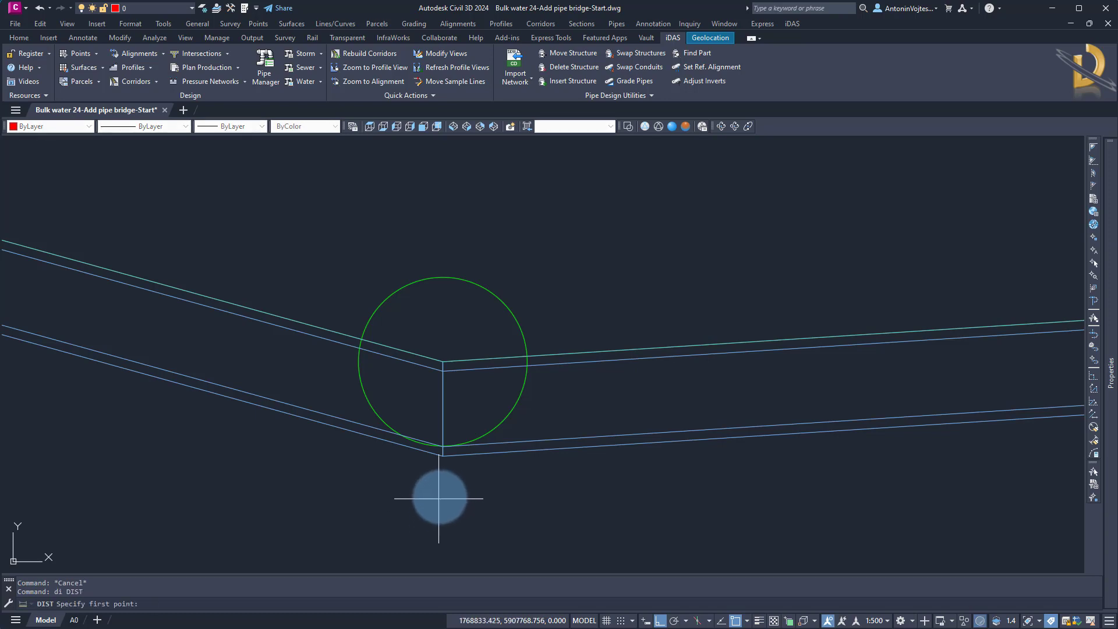
{"action": "left_click", "coordinate": [443, 456]}
{"action": "left_click", "coordinate": [443, 362]}
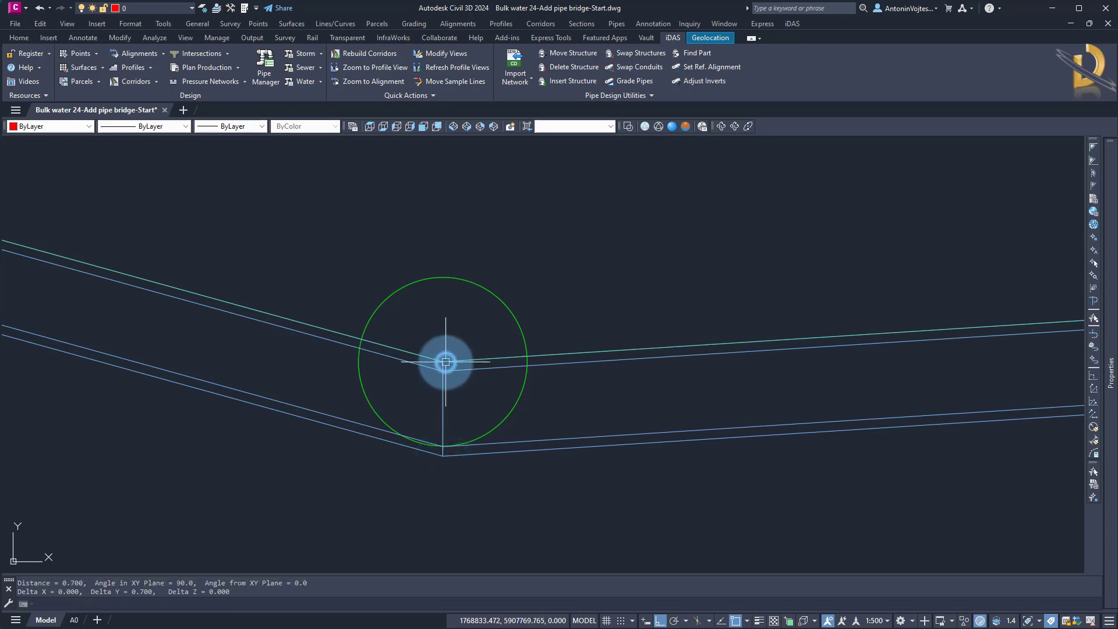
Offset the copied horizontal red line upward by 0.7
{"action": "scroll", "coordinate": [349, 480], "scroll_direction": "down", "scroll_amount": 10}
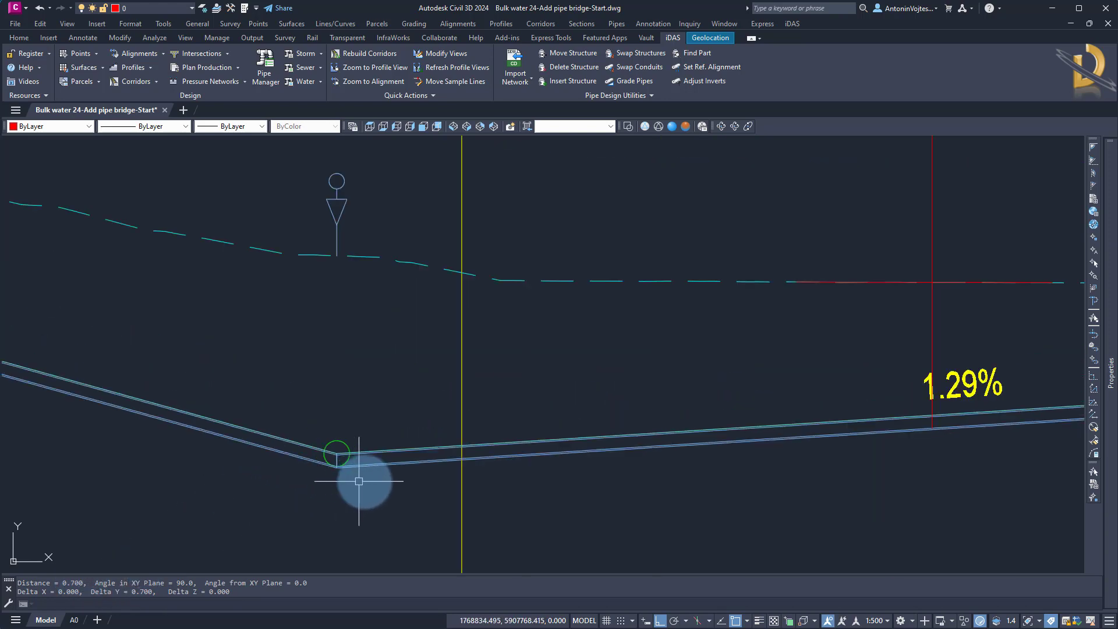
{"action": "scroll", "coordinate": [553, 319], "scroll_direction": "up", "scroll_amount": 2}
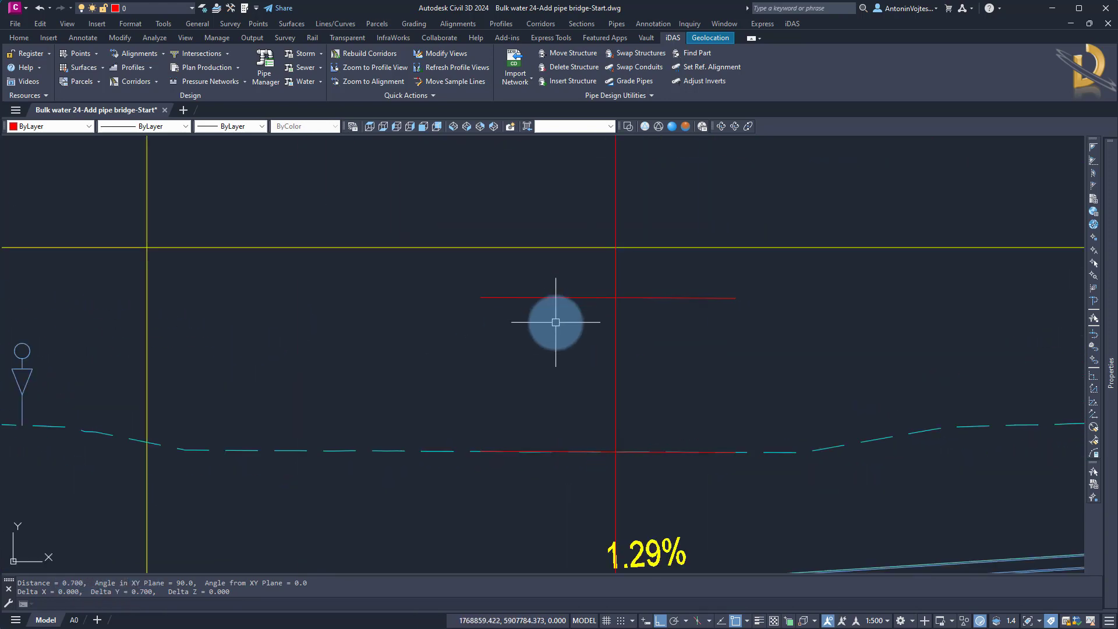
{"action": "type", "text": "o"}
{"action": "key", "text": "Return"}
{"action": "type", "text": "0."}
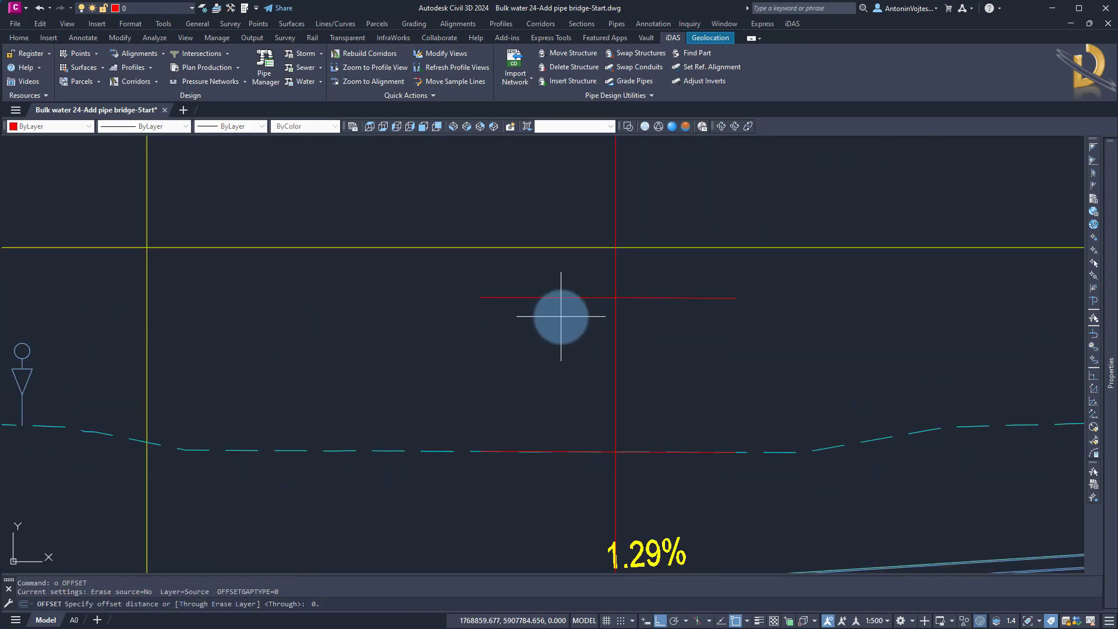
{"action": "type", "text": "7"}
{"action": "key", "text": "Return"}
{"action": "left_click", "coordinate": [565, 300]}
{"action": "left_click", "coordinate": [566, 274]}
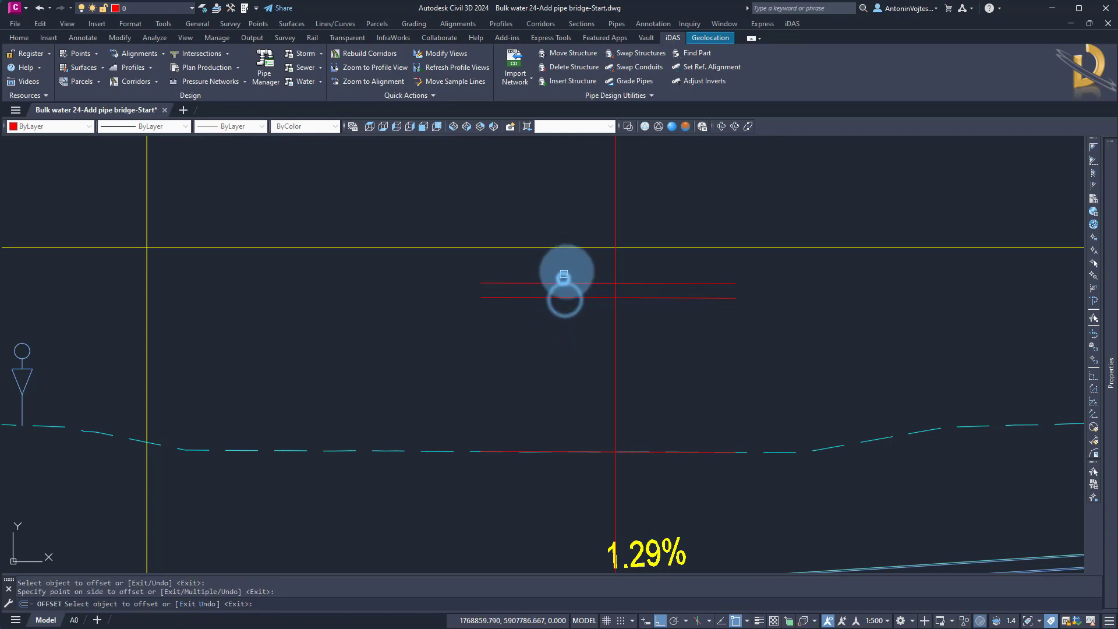
{"action": "key", "text": "Escape"}
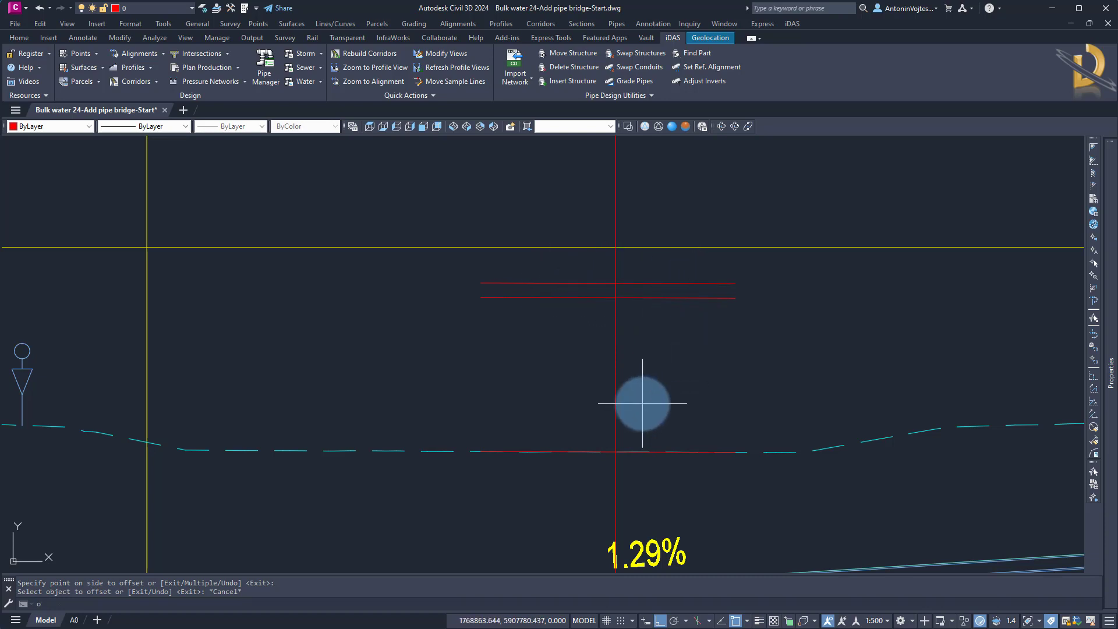
Offset the vertical red line by 3 to both sides
{"action": "type", "text": "o"}
{"action": "key", "text": "Return"}
{"action": "key", "text": "Return"}
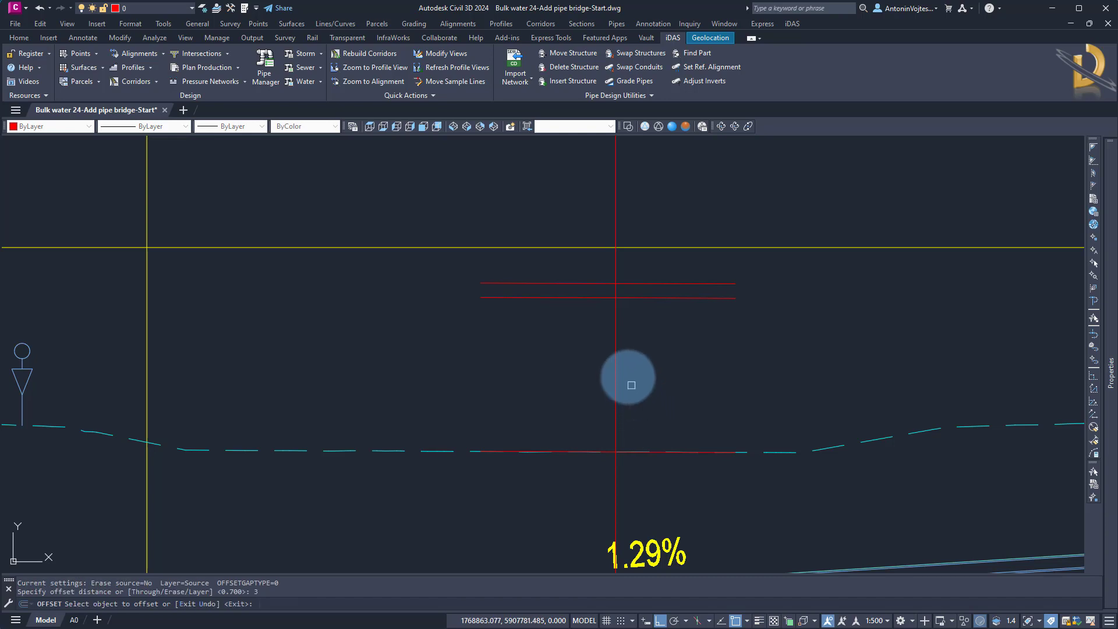
{"action": "left_click", "coordinate": [616, 356]}
{"action": "left_click", "coordinate": [544, 344]}
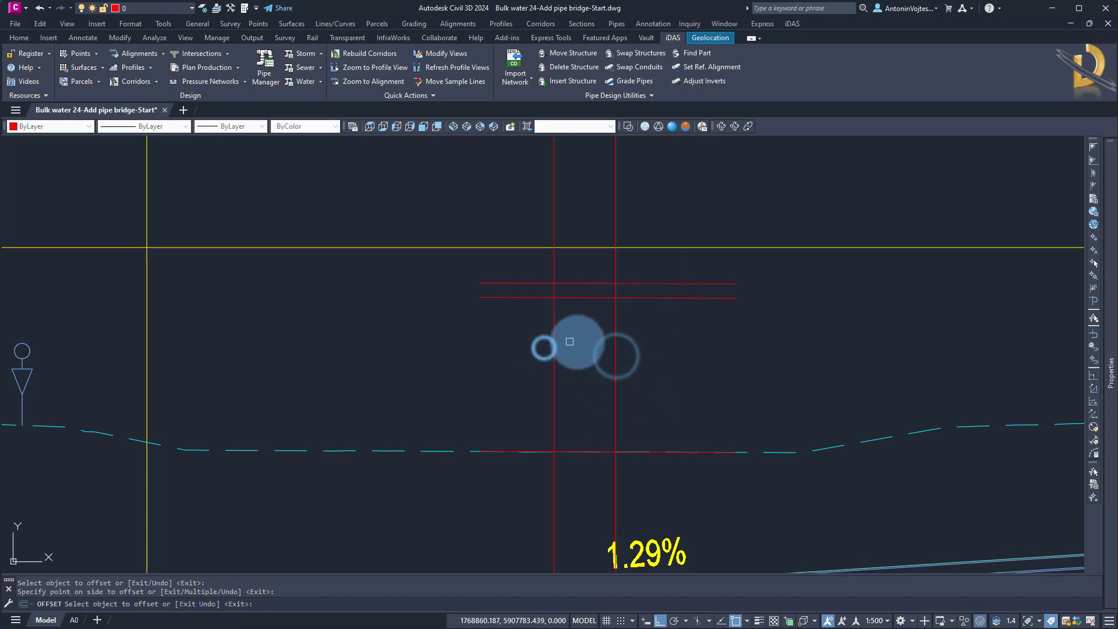
{"action": "left_click", "coordinate": [616, 347]}
{"action": "left_click", "coordinate": [684, 344]}
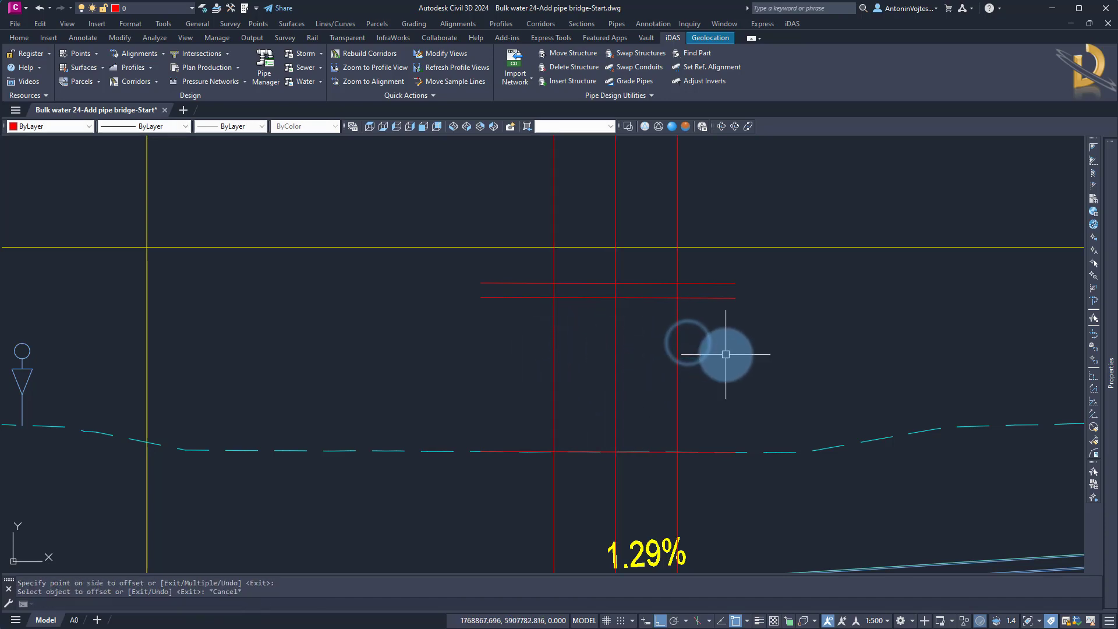
{"action": "key", "text": "Escape"}
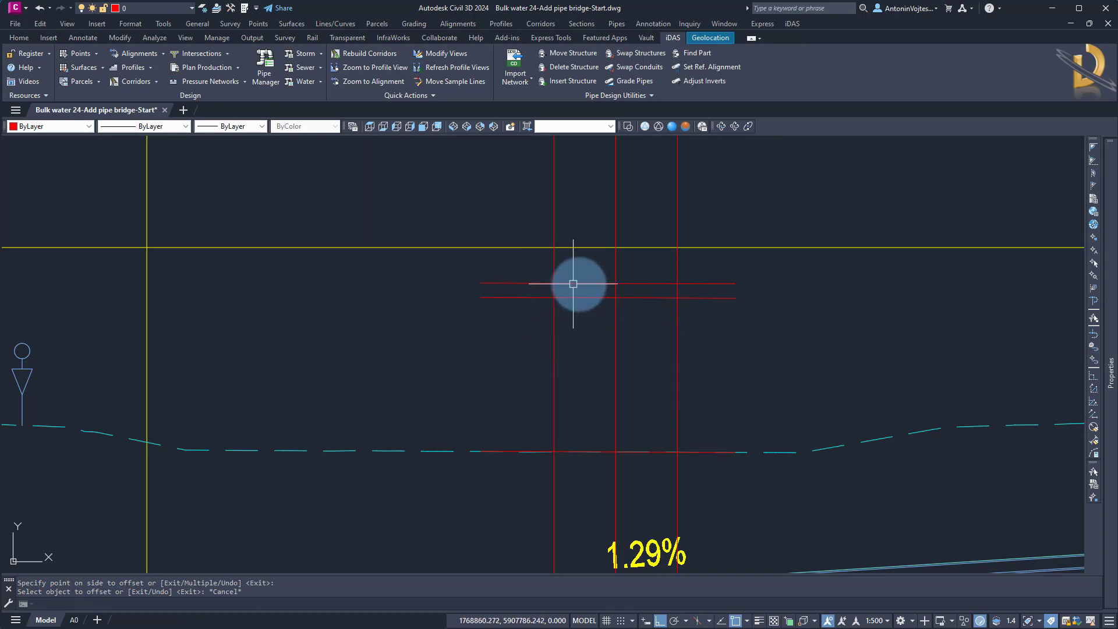
Edit the VA Bulk Water profile geometry and insert PVIs where the uppermost horizontal red line crosses the two outer vertical lines
{"action": "scroll", "coordinate": [650, 281], "scroll_direction": "up", "scroll_amount": 2}
{"action": "scroll", "coordinate": [650, 281], "scroll_direction": "up", "scroll_amount": 2}
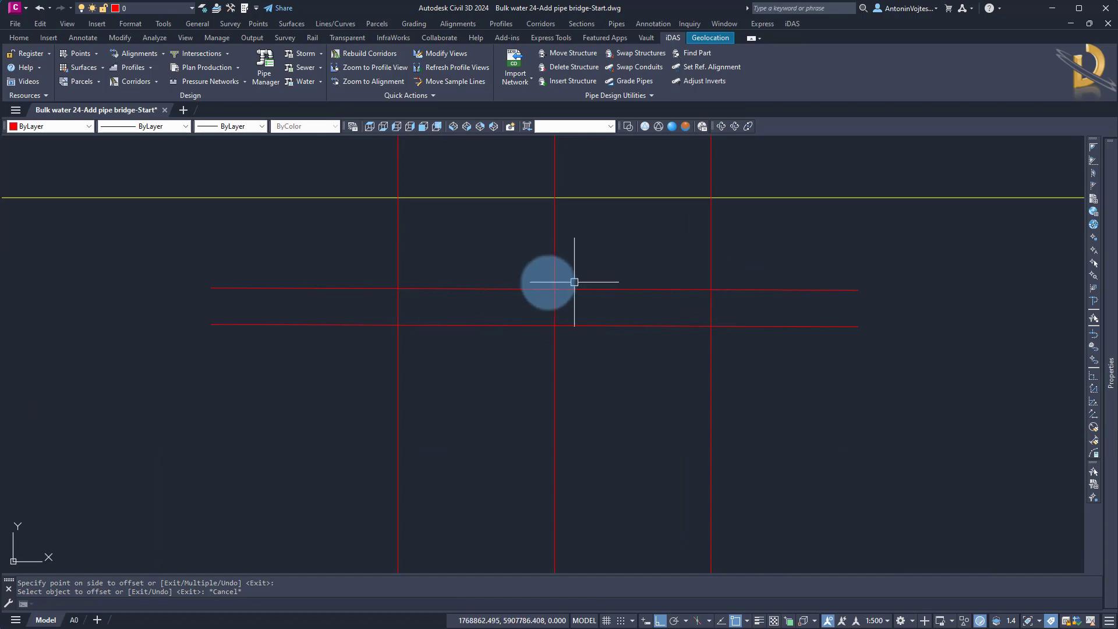
{"action": "scroll", "coordinate": [648, 276], "scroll_direction": "down", "scroll_amount": 4}
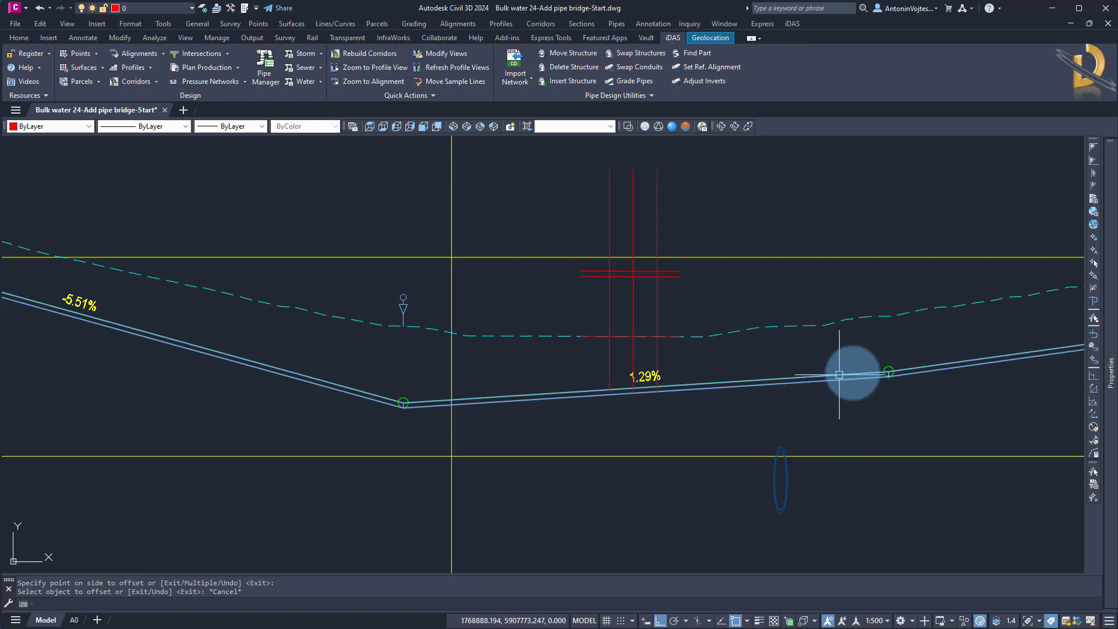
{"action": "left_click", "coordinate": [886, 364]}
{"action": "right_click", "coordinate": [797, 356]}
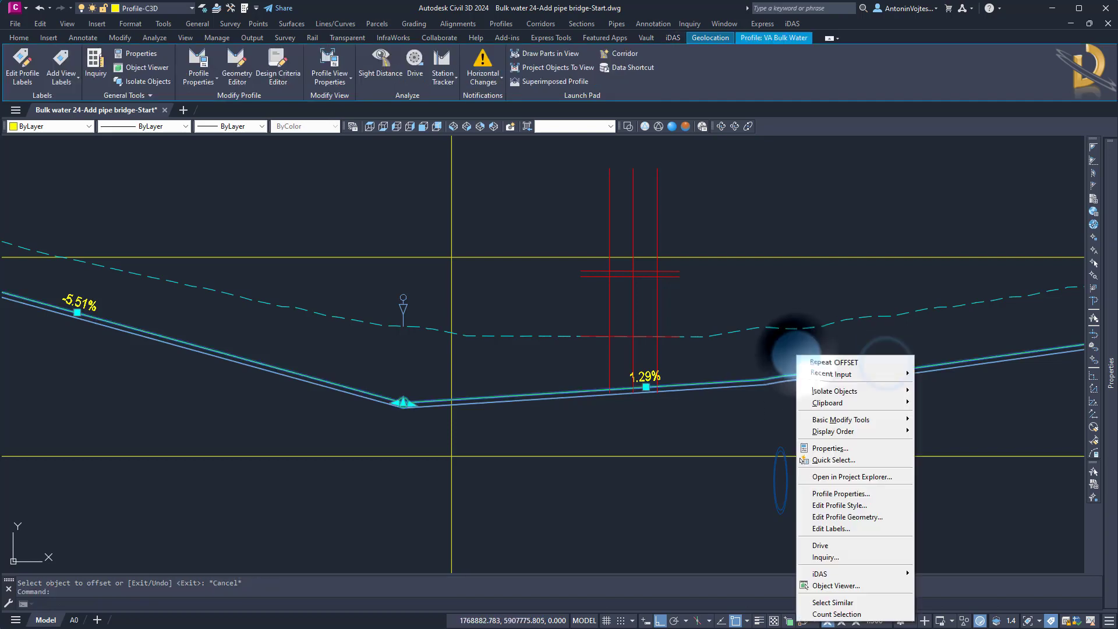
{"action": "left_click", "coordinate": [871, 518]}
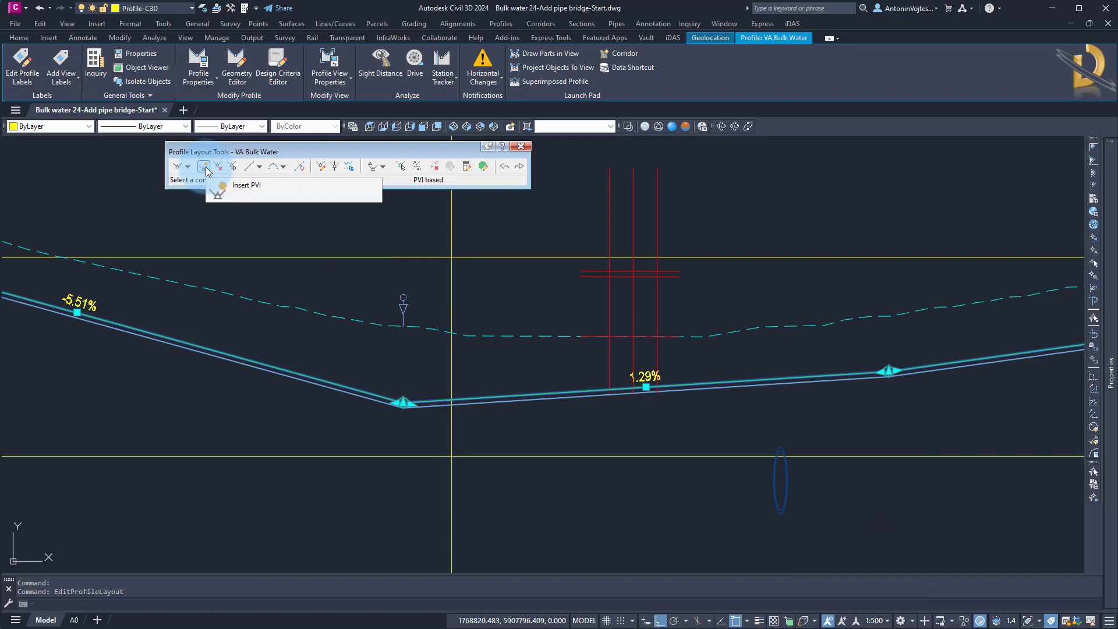
{"action": "left_click", "coordinate": [205, 167]}
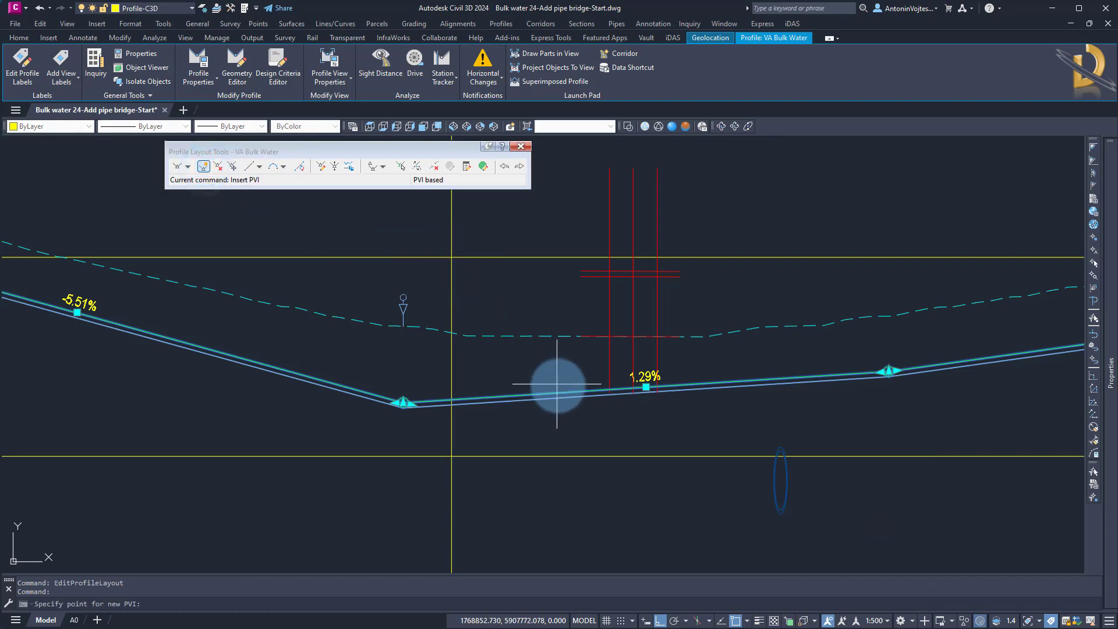
{"action": "scroll", "coordinate": [635, 271], "scroll_direction": "up", "scroll_amount": 5}
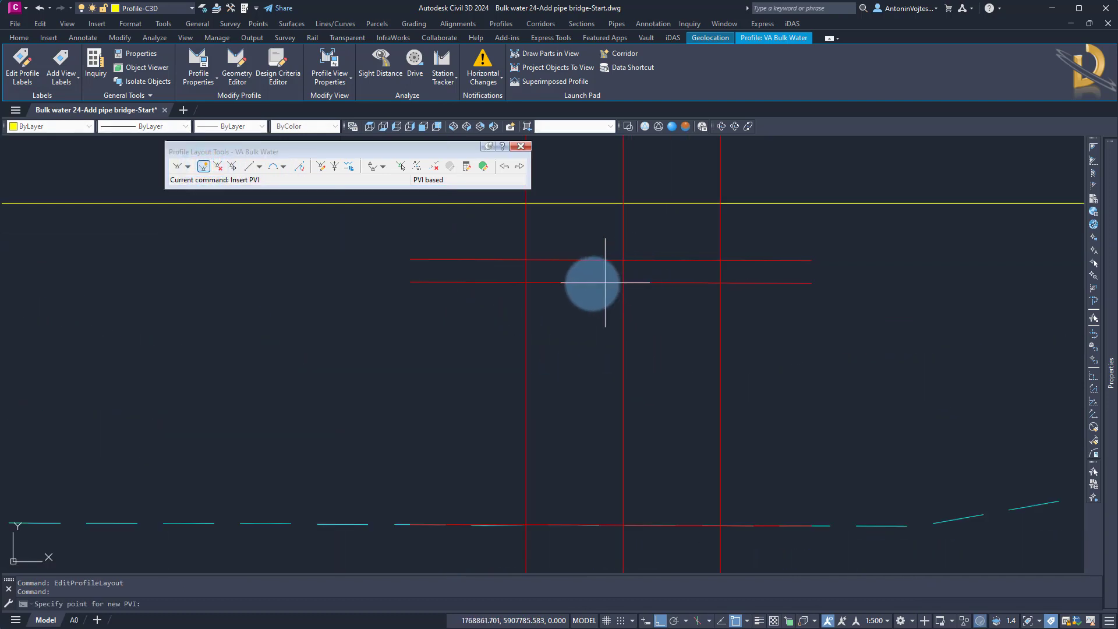
{"action": "left_click", "coordinate": [527, 259]}
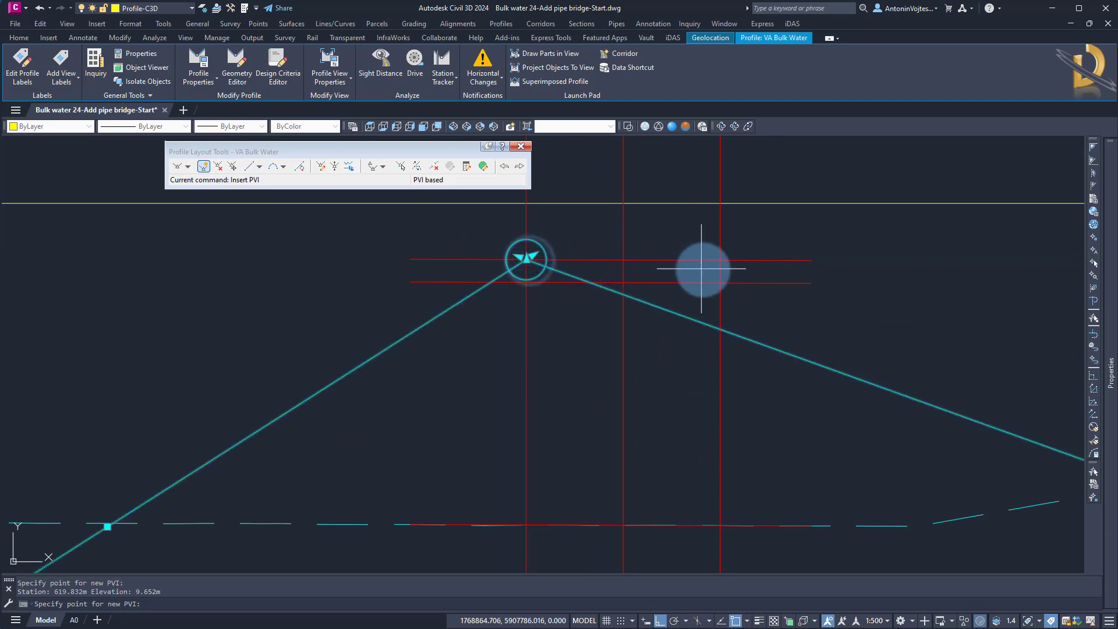
{"action": "left_click", "coordinate": [720, 260]}
Insert one more PVI on each sloping tangent of the VA Bulk Water profile, just outside the raised level section
{"action": "scroll", "coordinate": [582, 308], "scroll_direction": "down", "scroll_amount": 5}
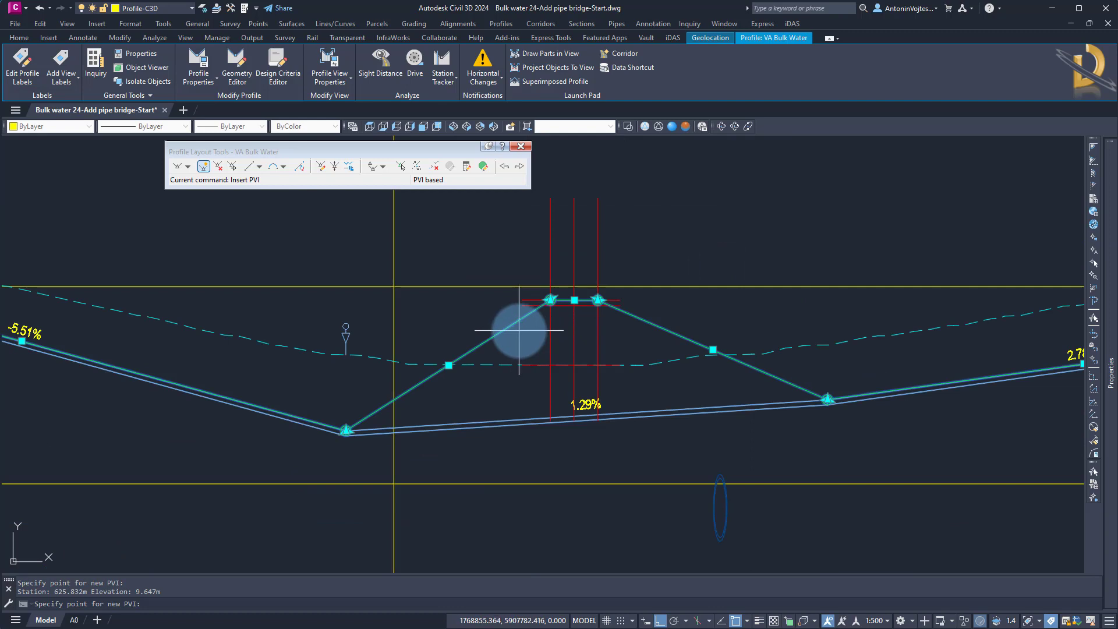
{"action": "left_click", "coordinate": [530, 318]}
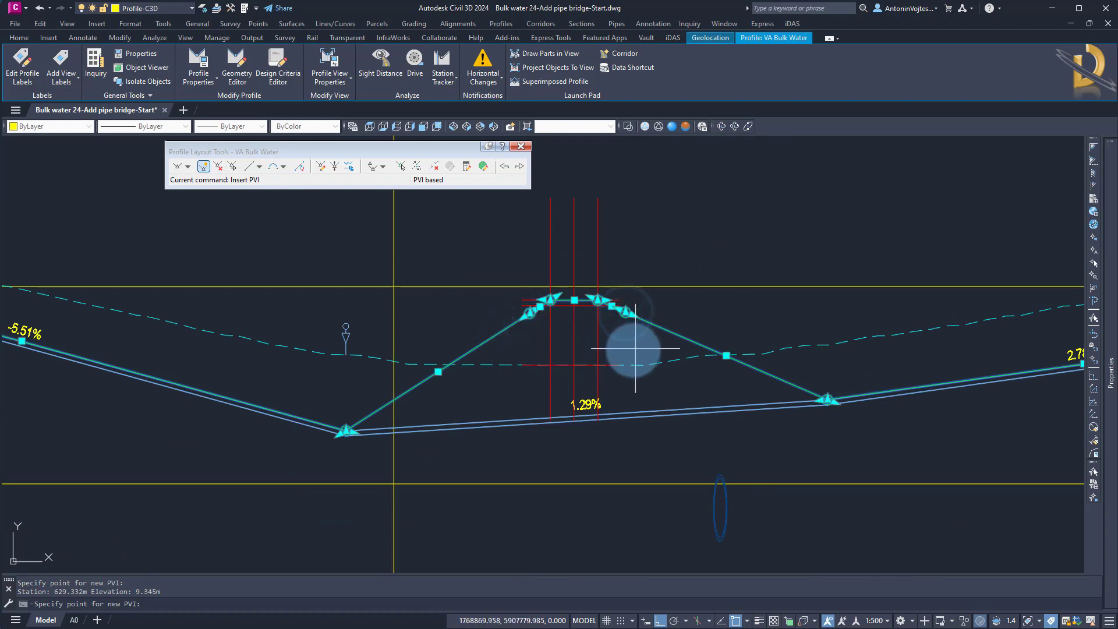
{"action": "key", "text": "Escape"}
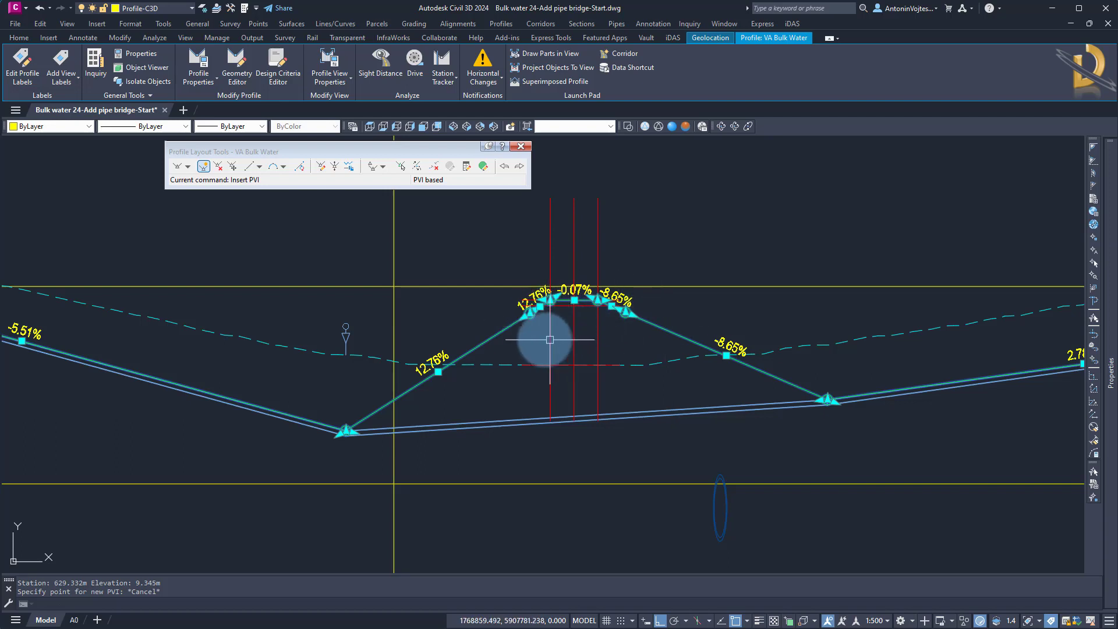
Lower the two outermost newly inserted PVIs to just above the existing pipe and close the Profile Layout Tools
{"action": "left_click", "coordinate": [530, 313]}
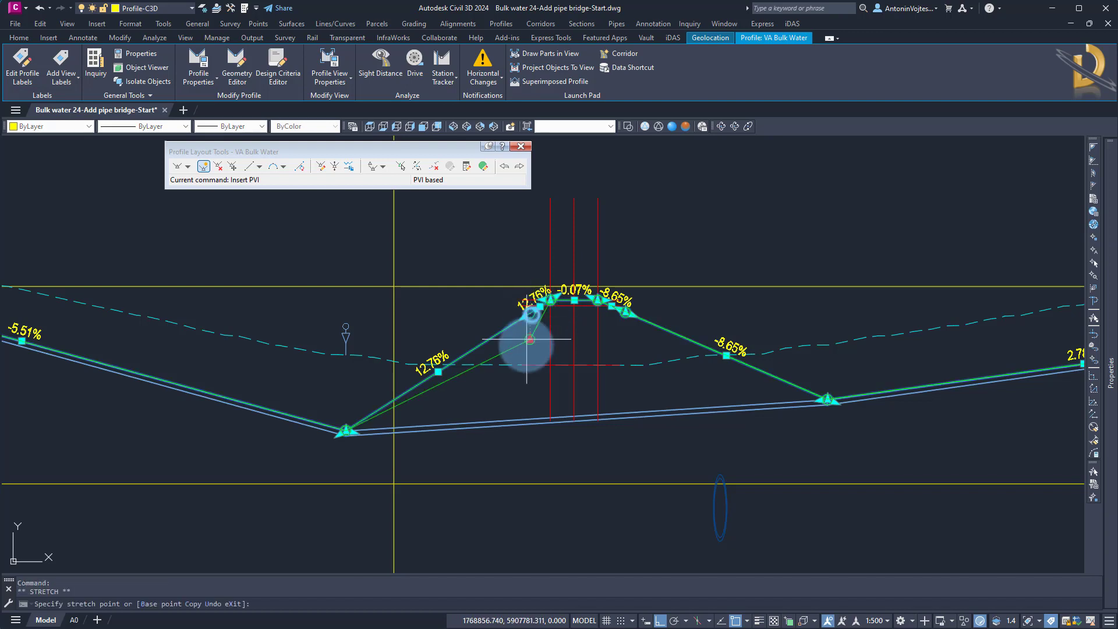
{"action": "left_click", "coordinate": [513, 389]}
{"action": "left_click", "coordinate": [624, 315]}
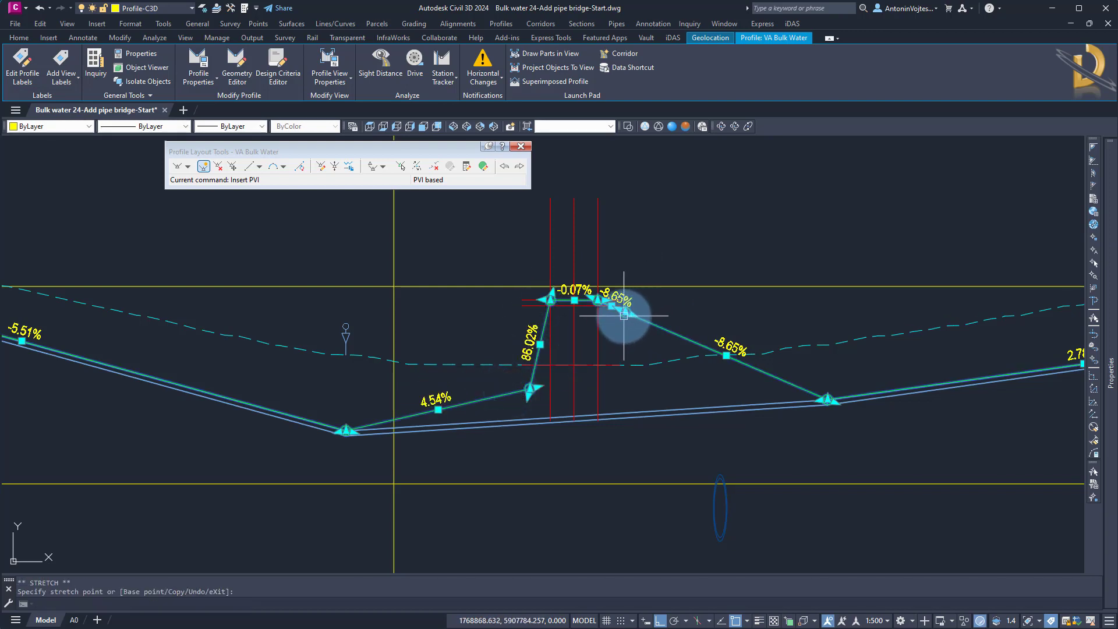
{"action": "left_click", "coordinate": [626, 398]}
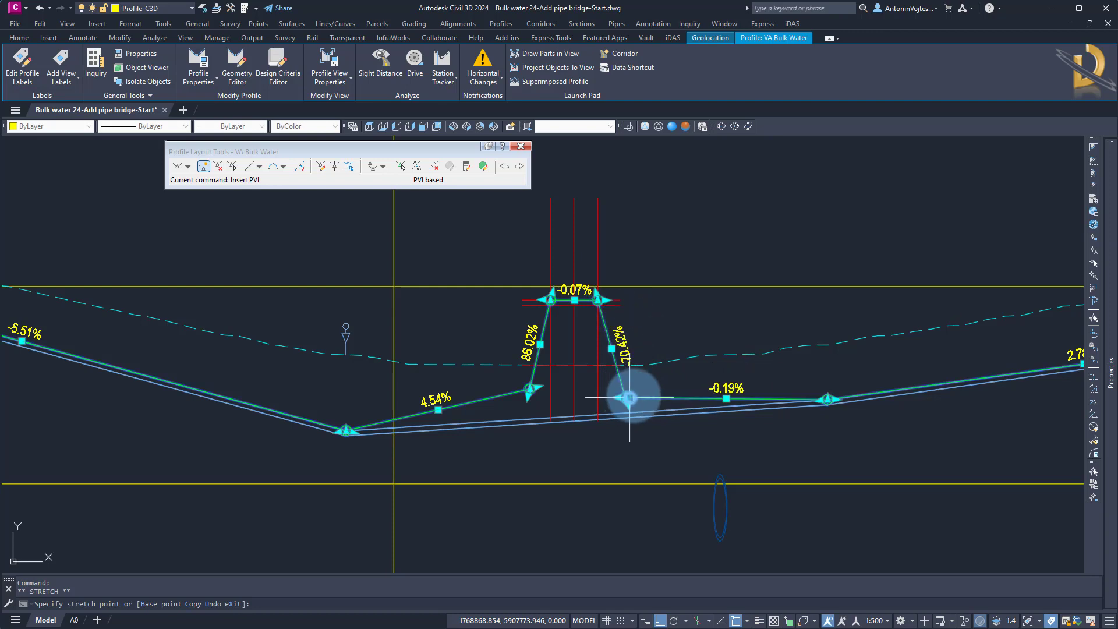
{"action": "key", "text": "Escape"}
{"action": "key", "text": "Escape"}
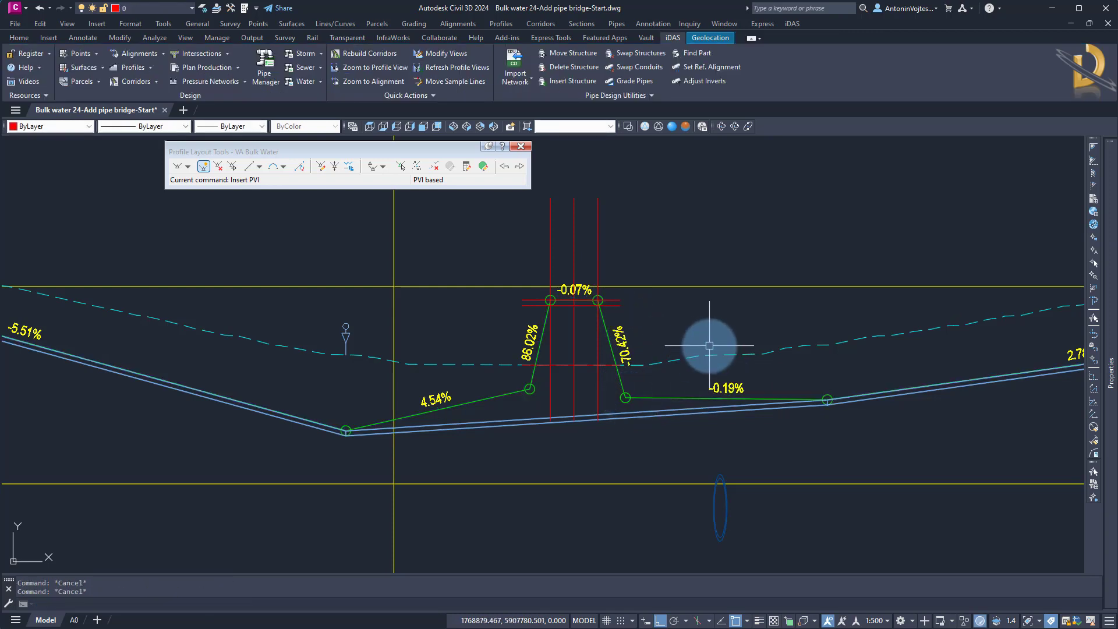
{"action": "scroll", "coordinate": [560, 302], "scroll_direction": "up", "scroll_amount": 2}
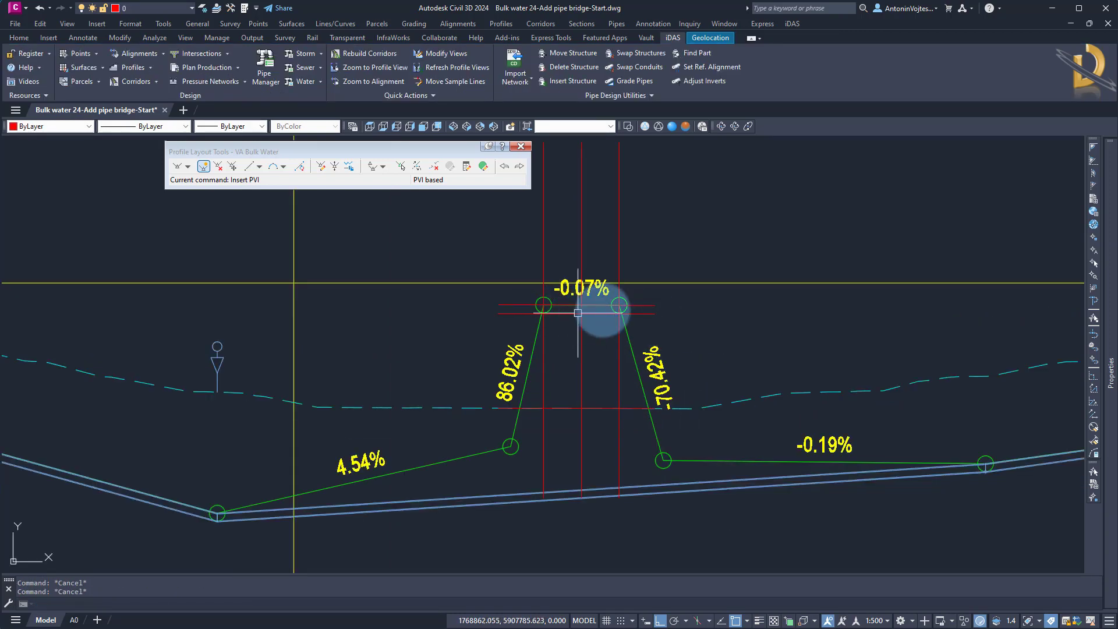
{"action": "left_click", "coordinate": [517, 145]}
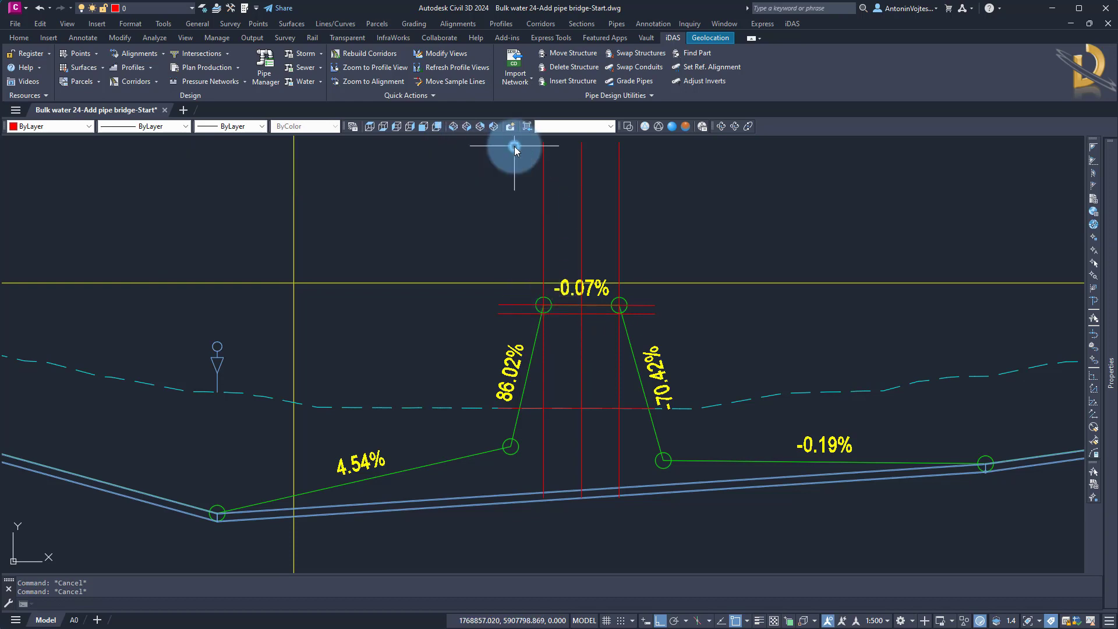
Grade the raised section of the VA Bulk Water profile with Grade Profile, from its left PVI to its right PVI, at 1 percent
{"action": "left_click", "coordinate": [150, 67]}
{"action": "left_click", "coordinate": [153, 132]}
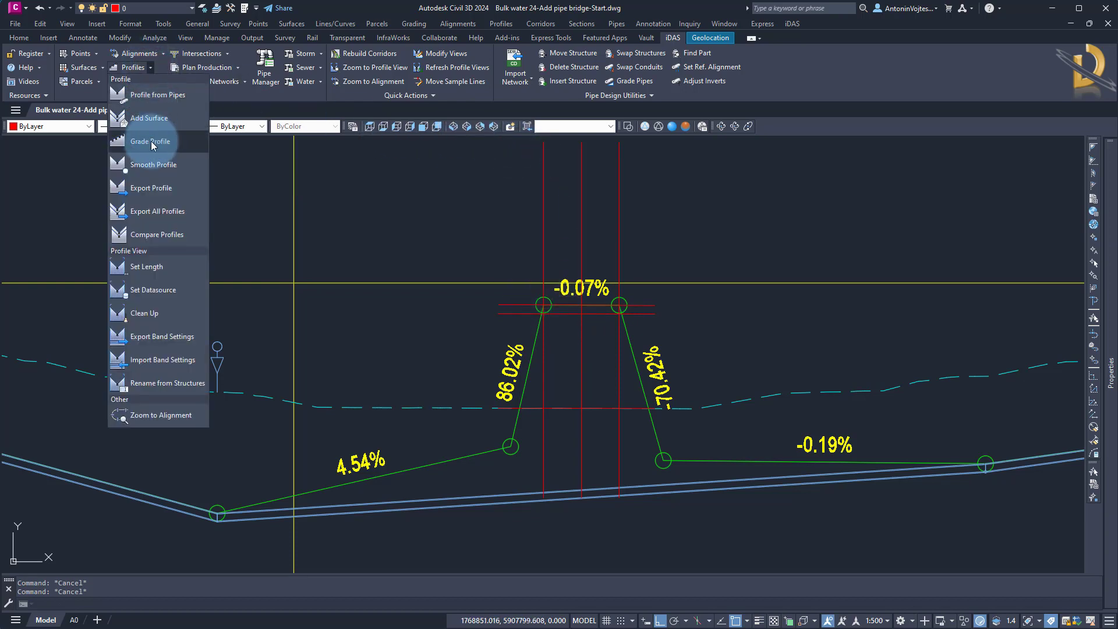
{"action": "left_click", "coordinate": [150, 142]}
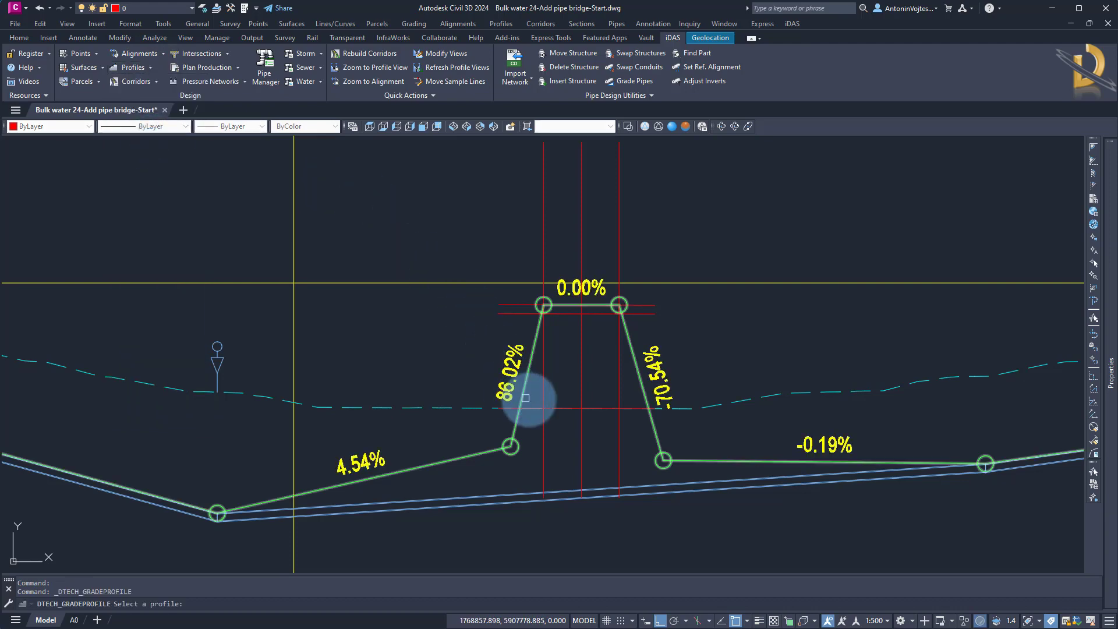
{"action": "left_click", "coordinate": [521, 395]}
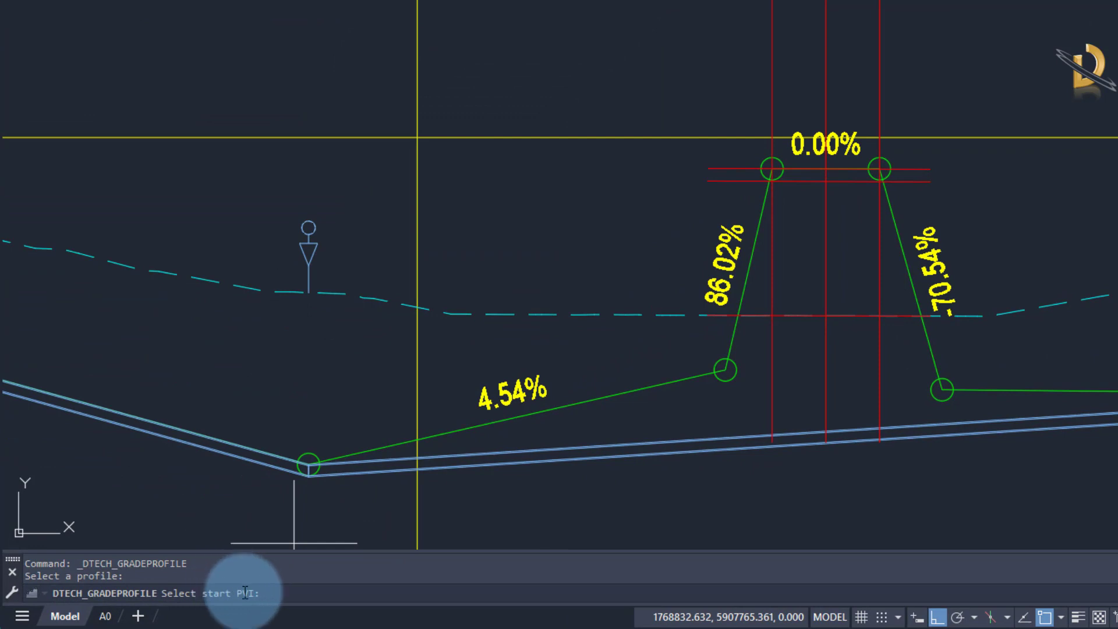
{"action": "left_click", "coordinate": [772, 168]}
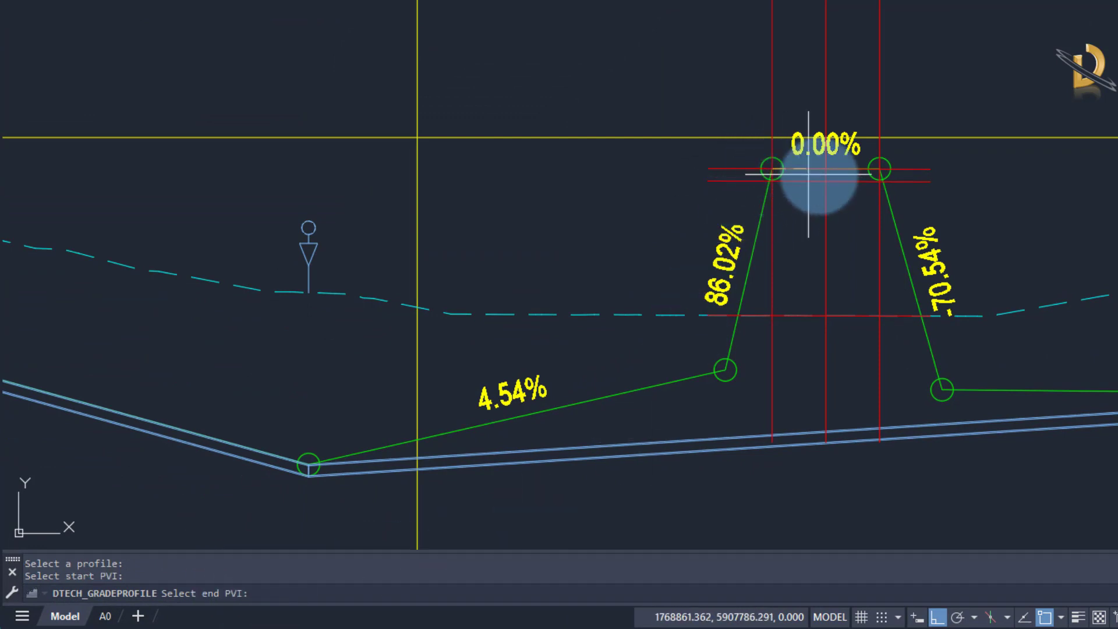
{"action": "left_click", "coordinate": [879, 169]}
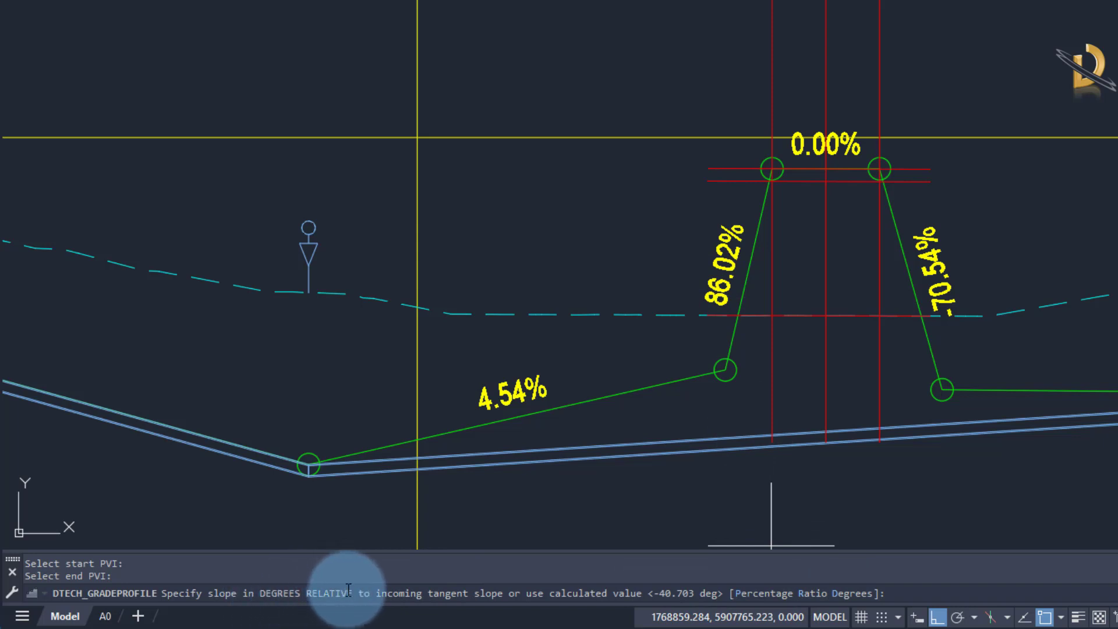
{"action": "left_click", "coordinate": [781, 596]}
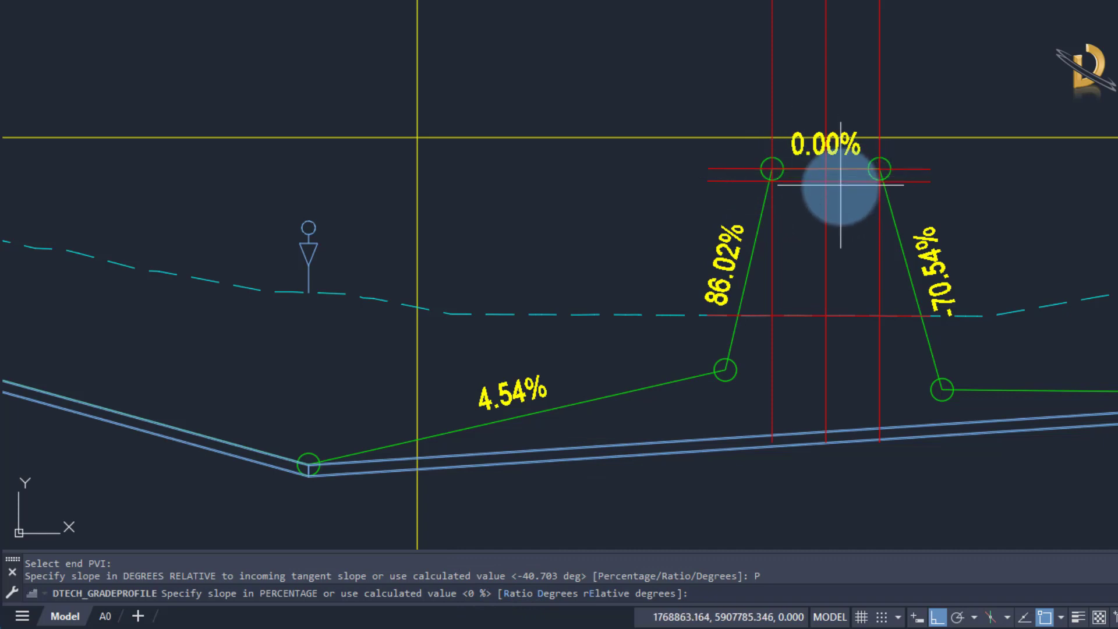
{"action": "key", "text": "Return"}
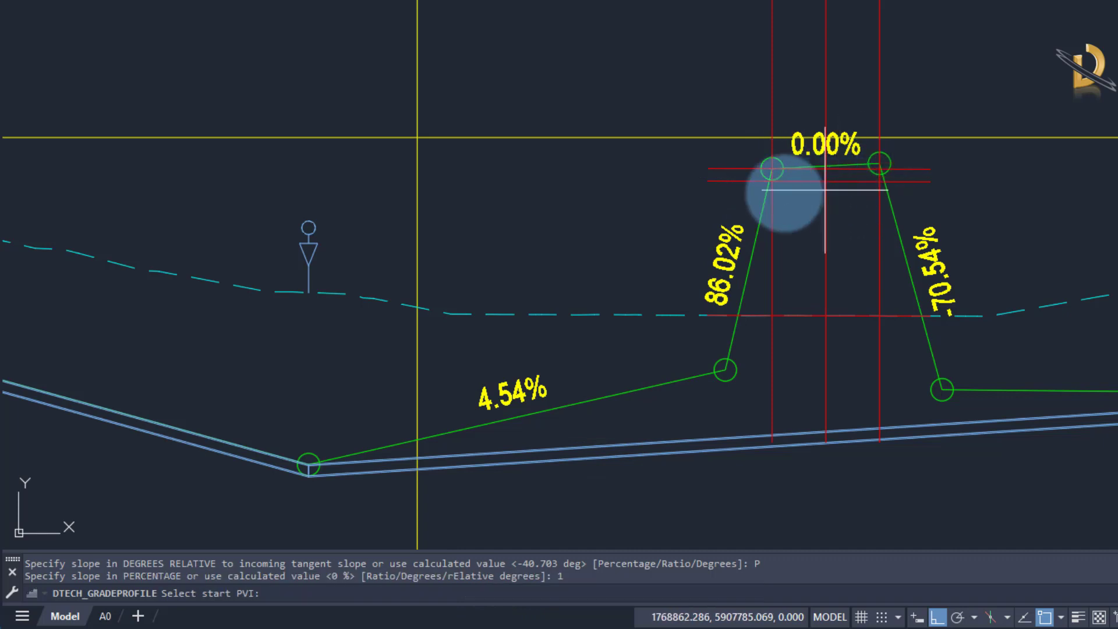
{"action": "scroll", "coordinate": [765, 173], "scroll_direction": "up", "scroll_amount": 2}
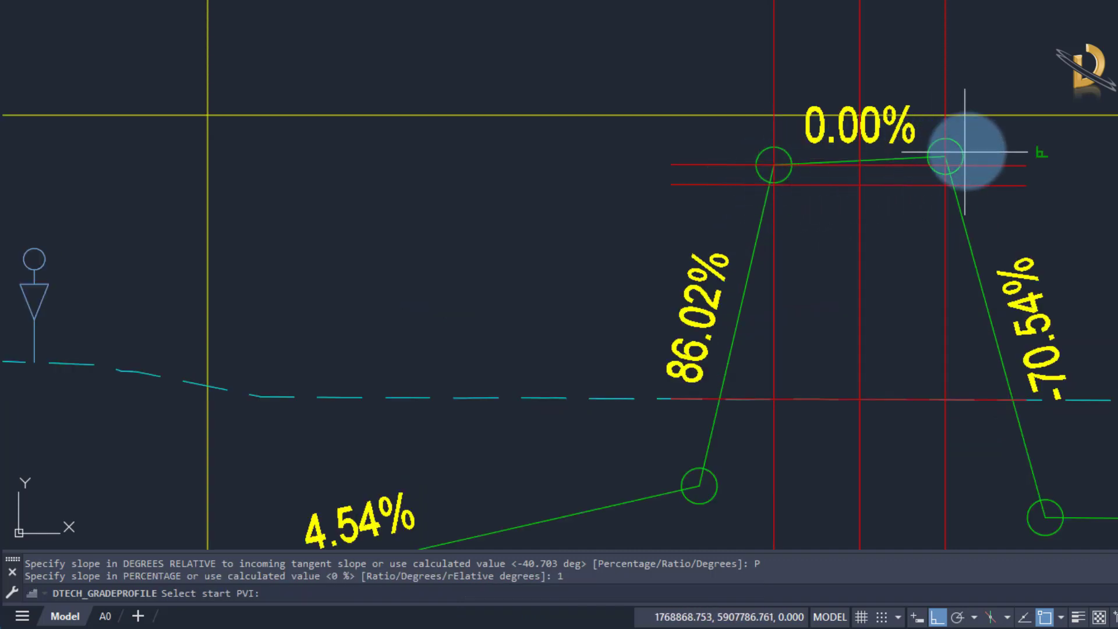
{"action": "scroll", "coordinate": [851, 172], "scroll_direction": "down", "scroll_amount": 1}
{"action": "key", "text": "Escape"}
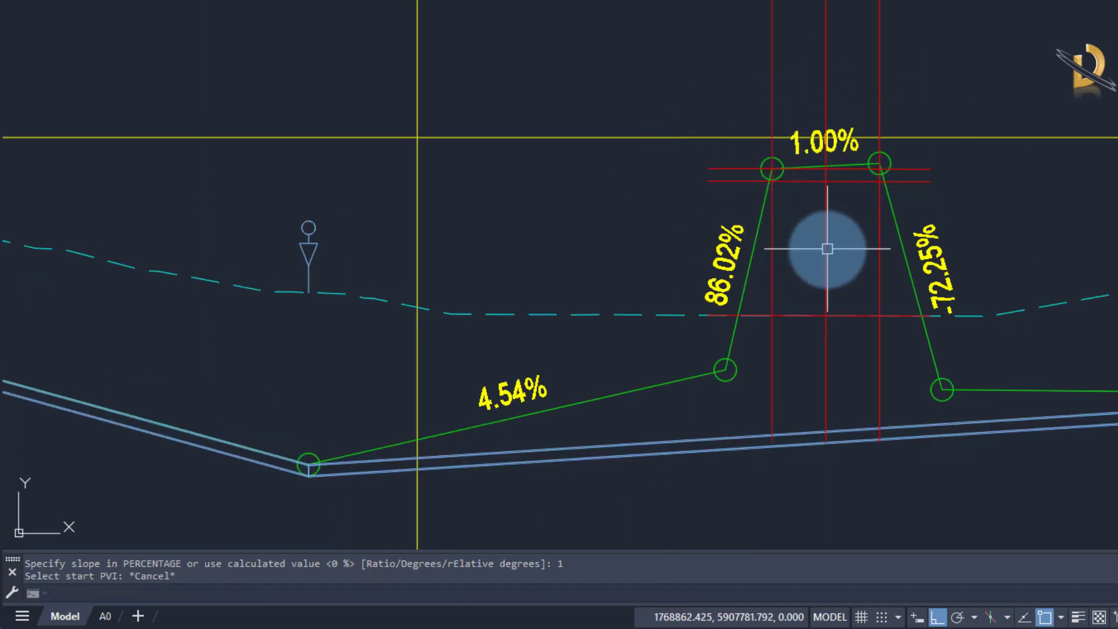
Grade the profile from the bridge's upper left PVI to its lower left PVI at -45 degrees relative to the incoming tangent
{"action": "middle_click_drag", "start_coordinate": [827, 249], "coordinate": [906, 205]}
{"action": "scroll", "coordinate": [876, 117], "scroll_direction": "up", "scroll_amount": 2}
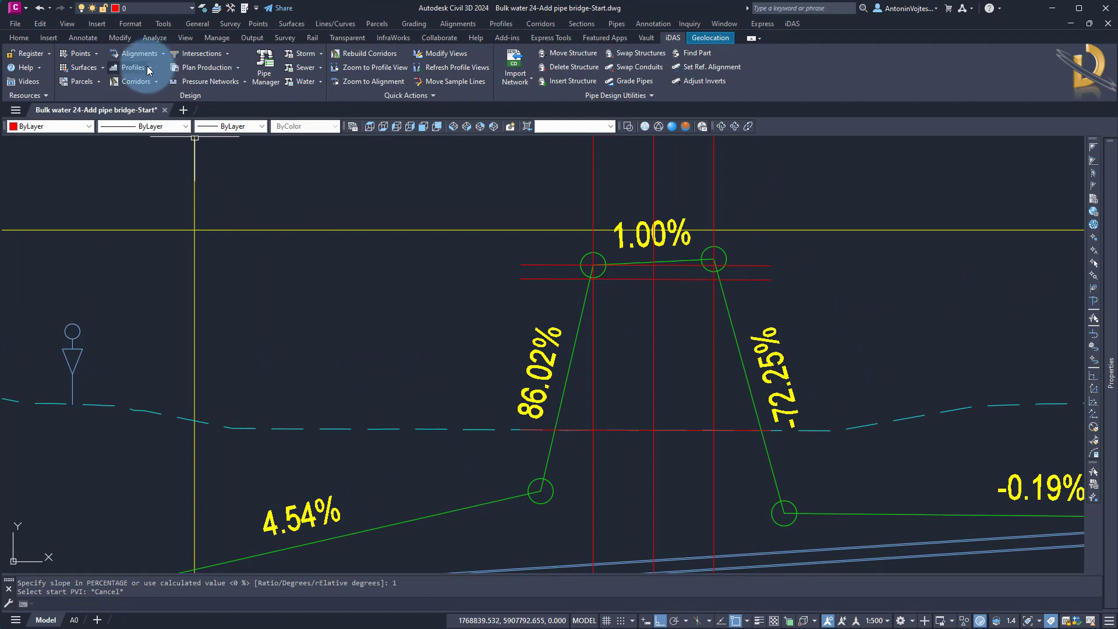
{"action": "left_click", "coordinate": [152, 70]}
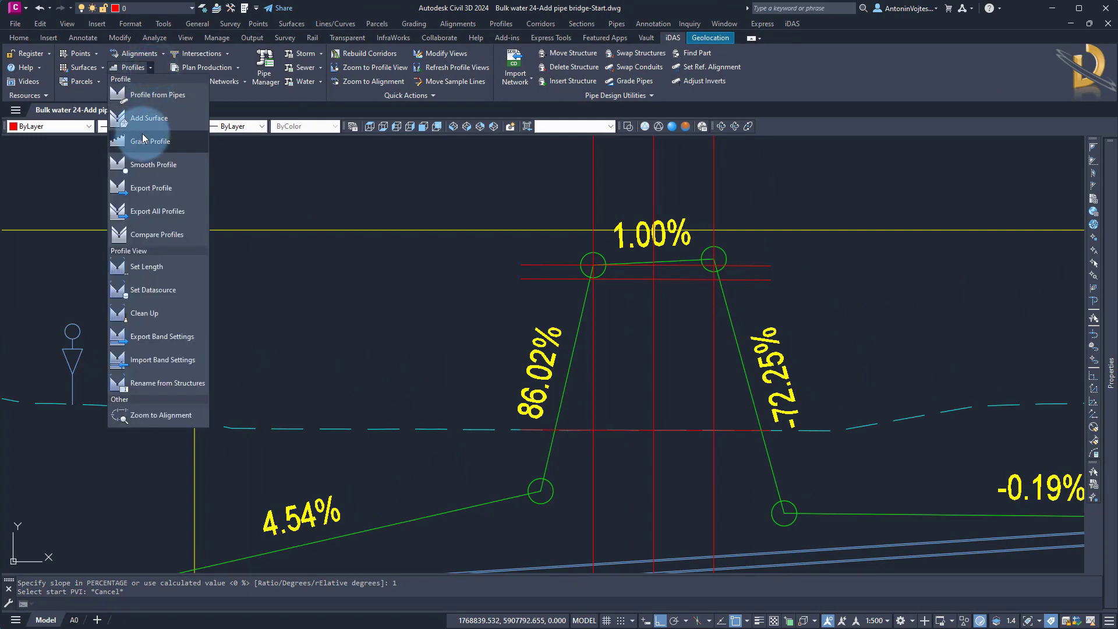
{"action": "left_click", "coordinate": [133, 69]}
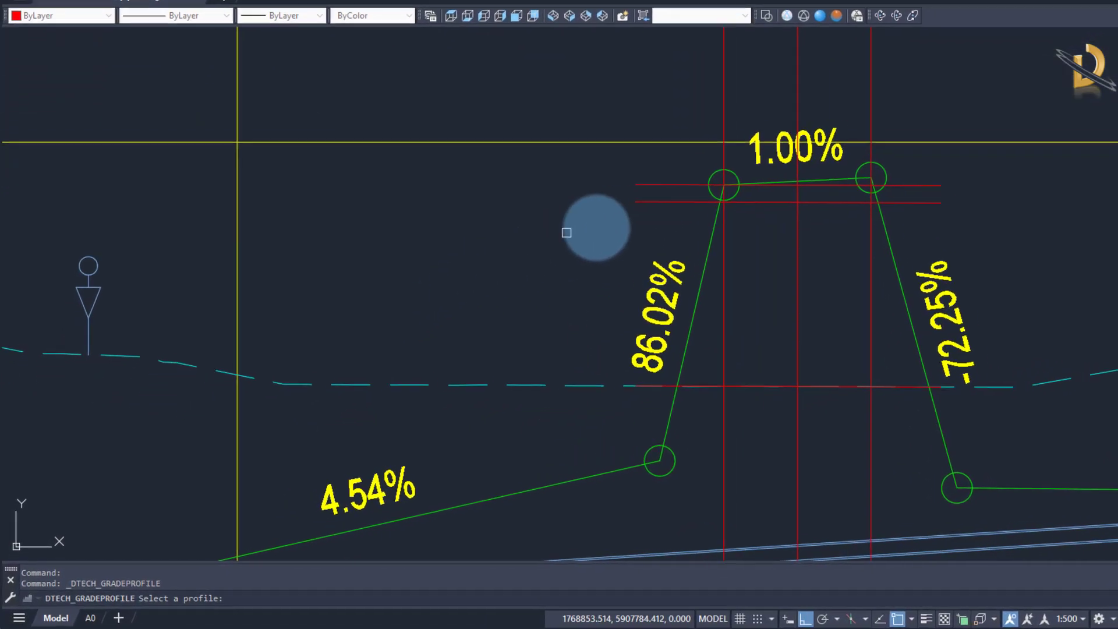
{"action": "left_click", "coordinate": [737, 163]}
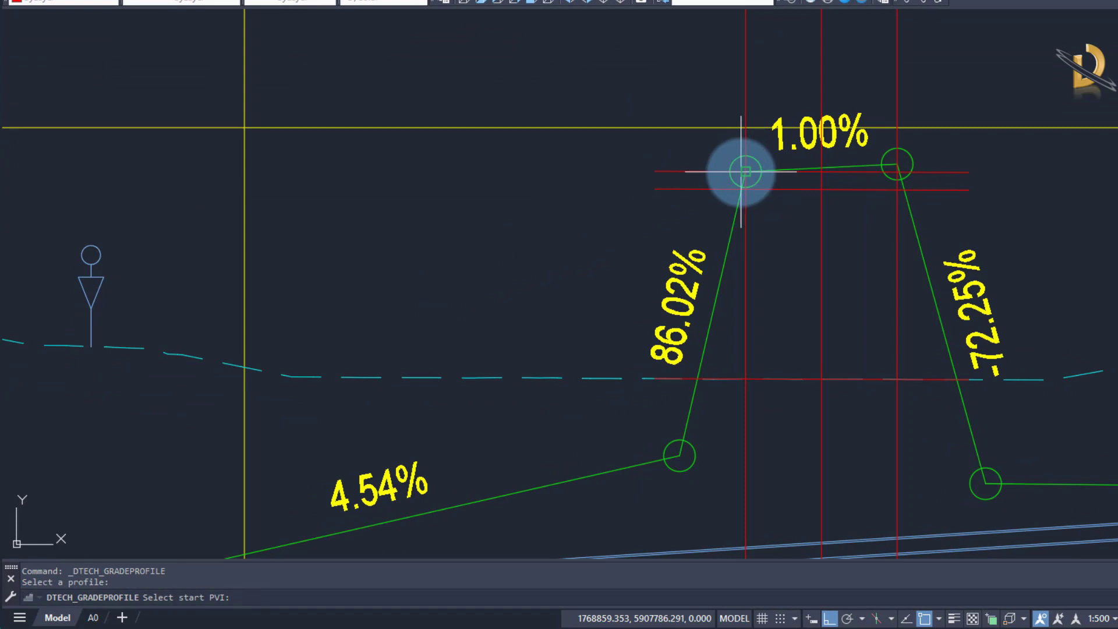
{"action": "left_click", "coordinate": [743, 172]}
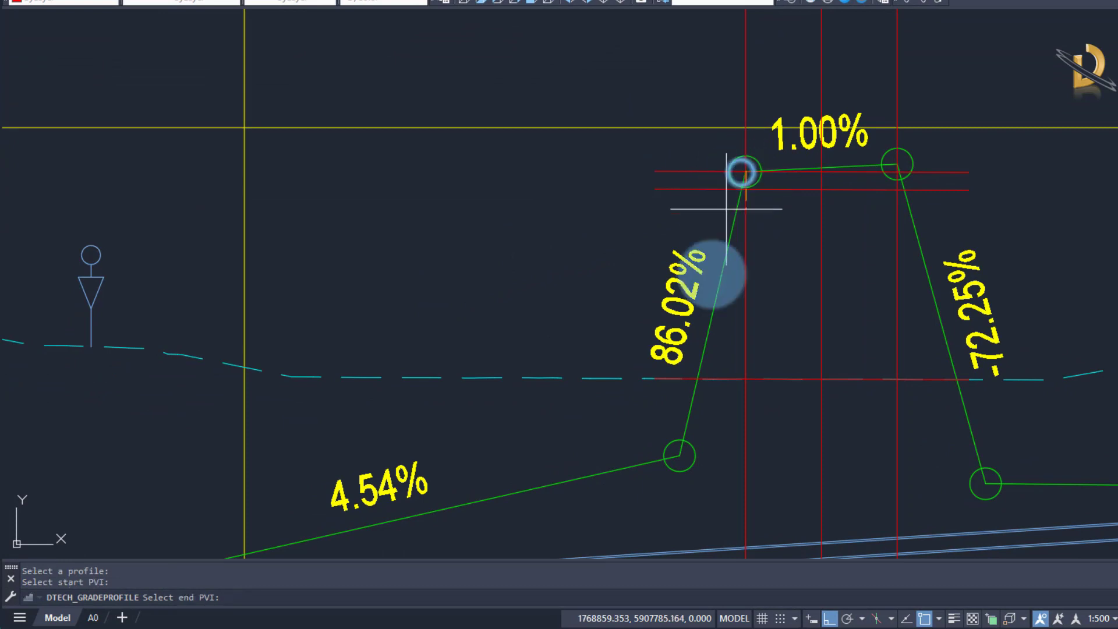
{"action": "left_click", "coordinate": [677, 455]}
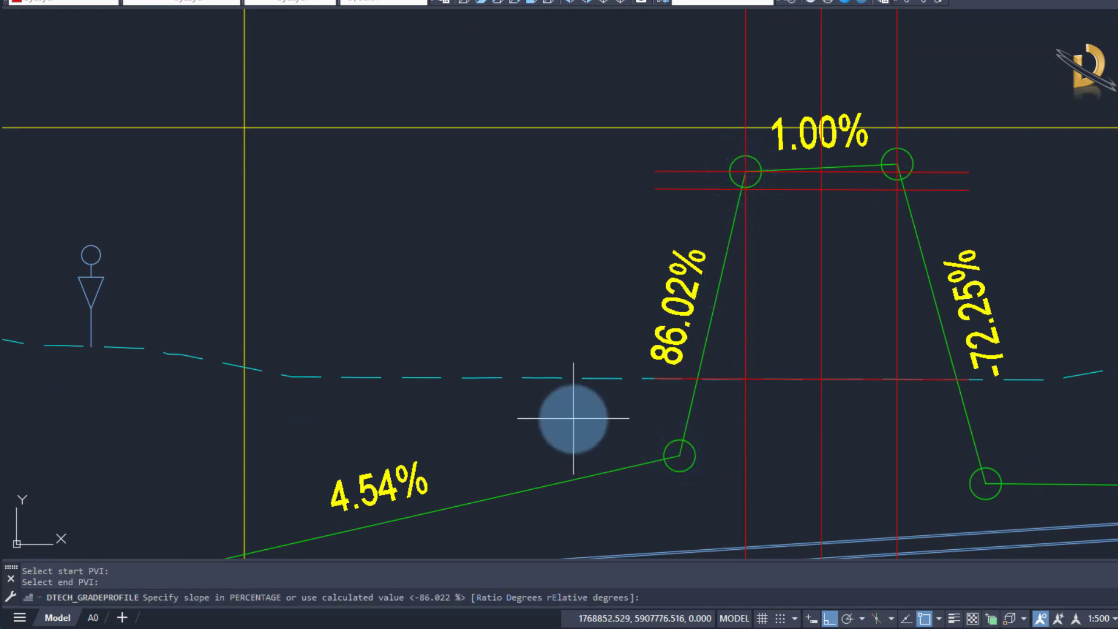
{"action": "left_click", "coordinate": [568, 598]}
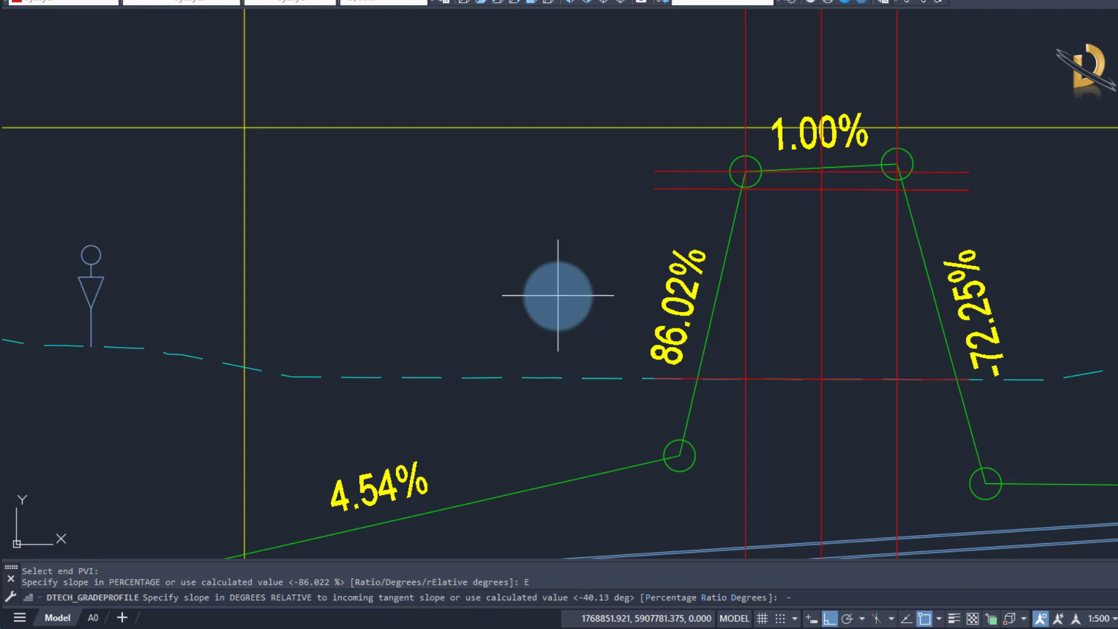
{"action": "key", "text": "Return"}
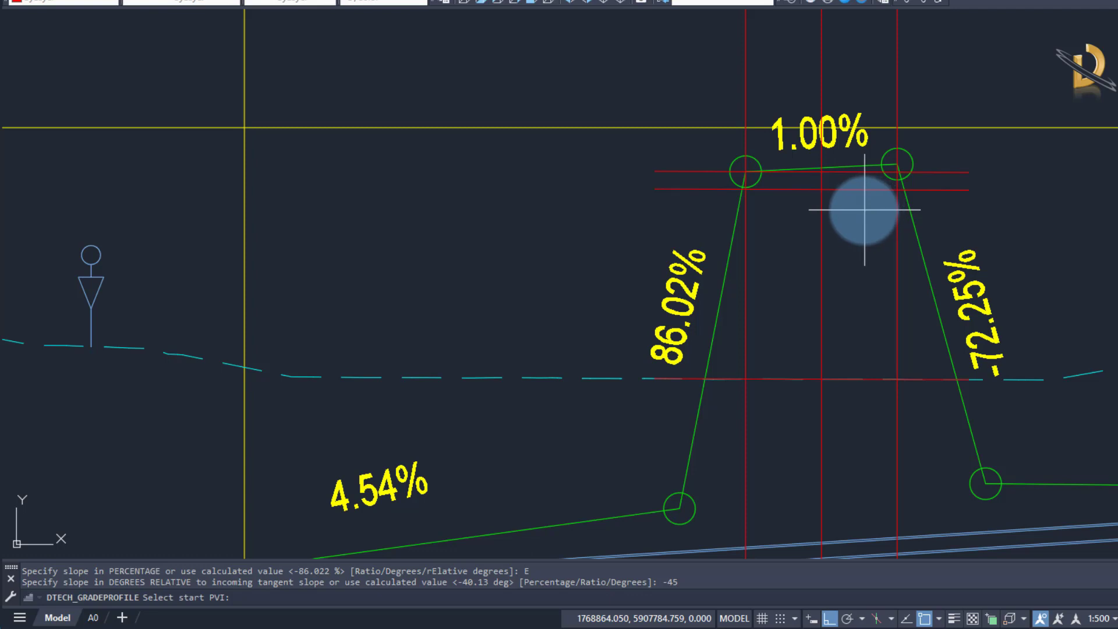
Grade the profile from the bridge's upper right PVI to its lower right PVI at -45 degrees relative, and end the command
{"action": "left_click", "coordinate": [892, 167]}
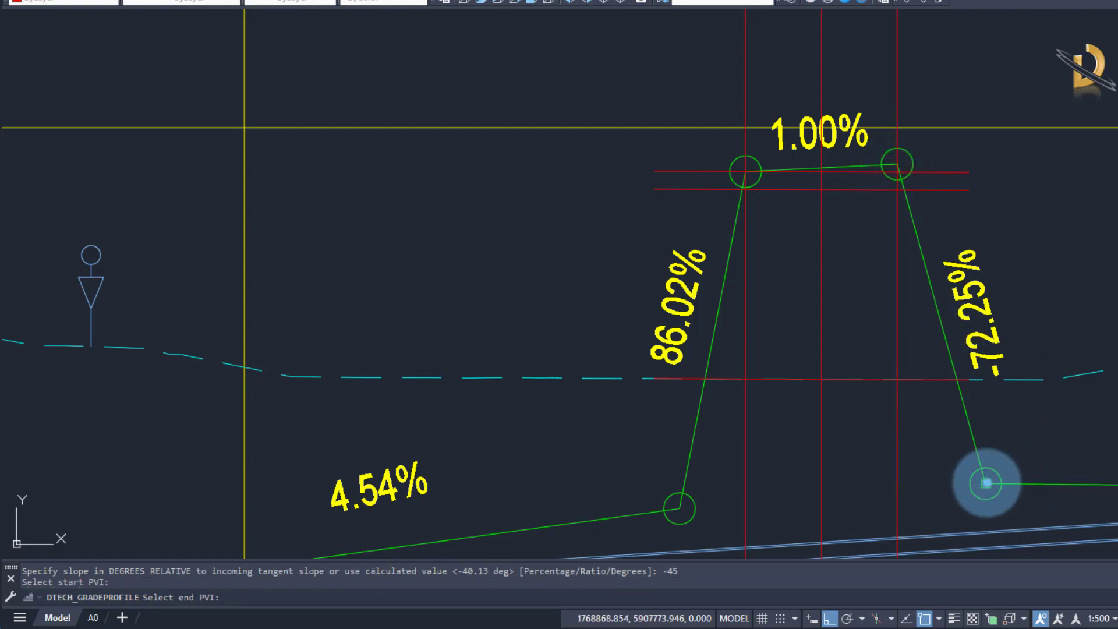
{"action": "left_click", "coordinate": [986, 483]}
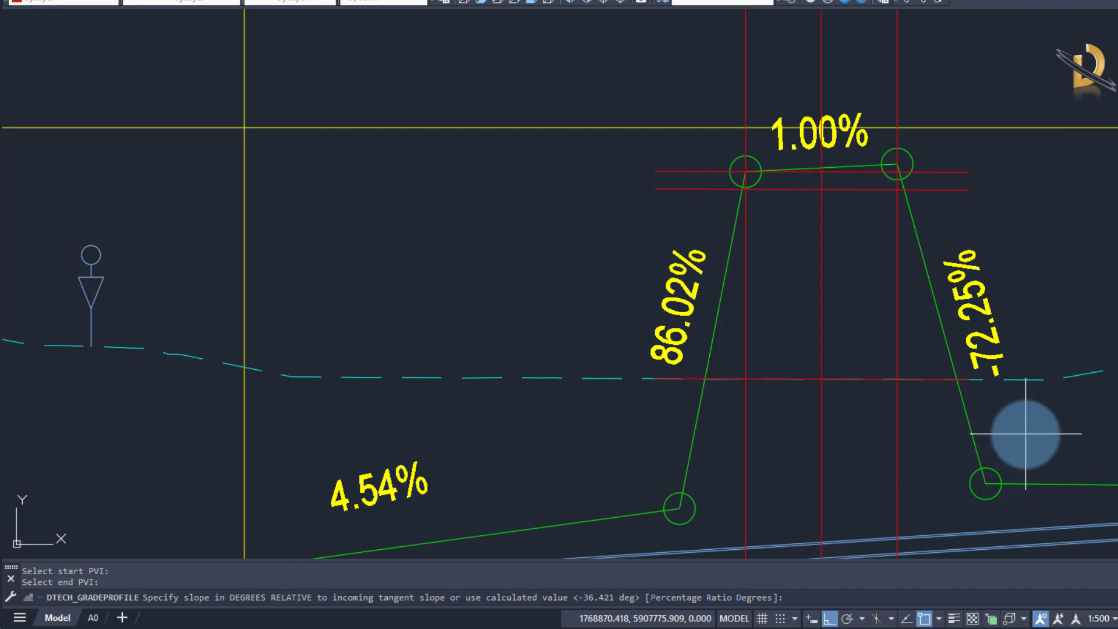
{"action": "type", "text": "5"}
{"action": "key", "text": "Return"}
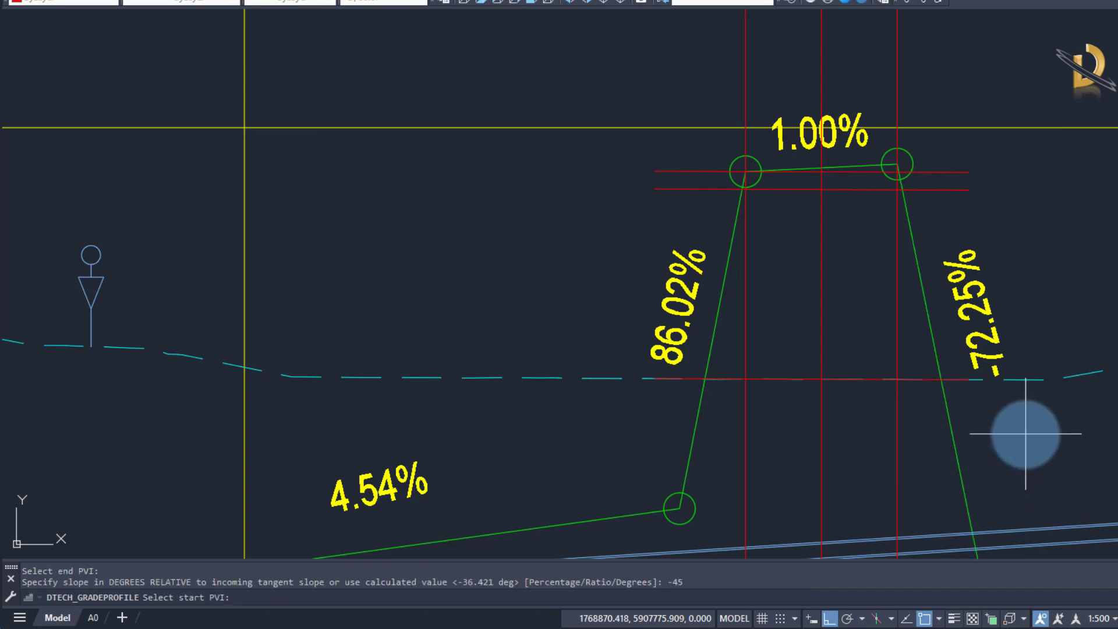
{"action": "middle_click_drag", "start_coordinate": [968, 435], "coordinate": [1007, 295]}
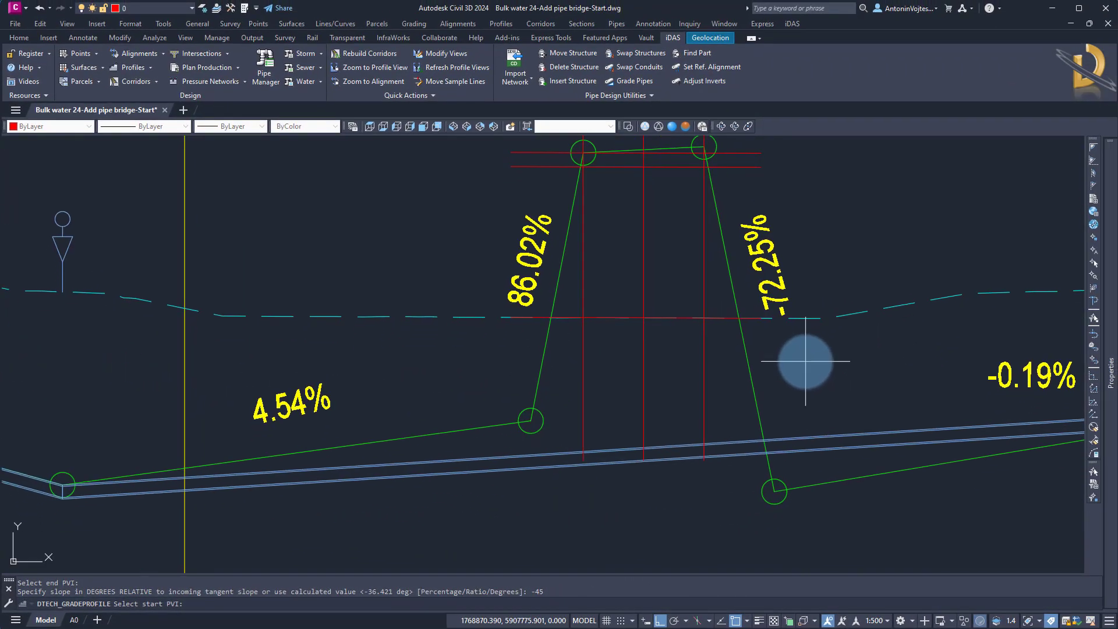
{"action": "key", "text": "Escape"}
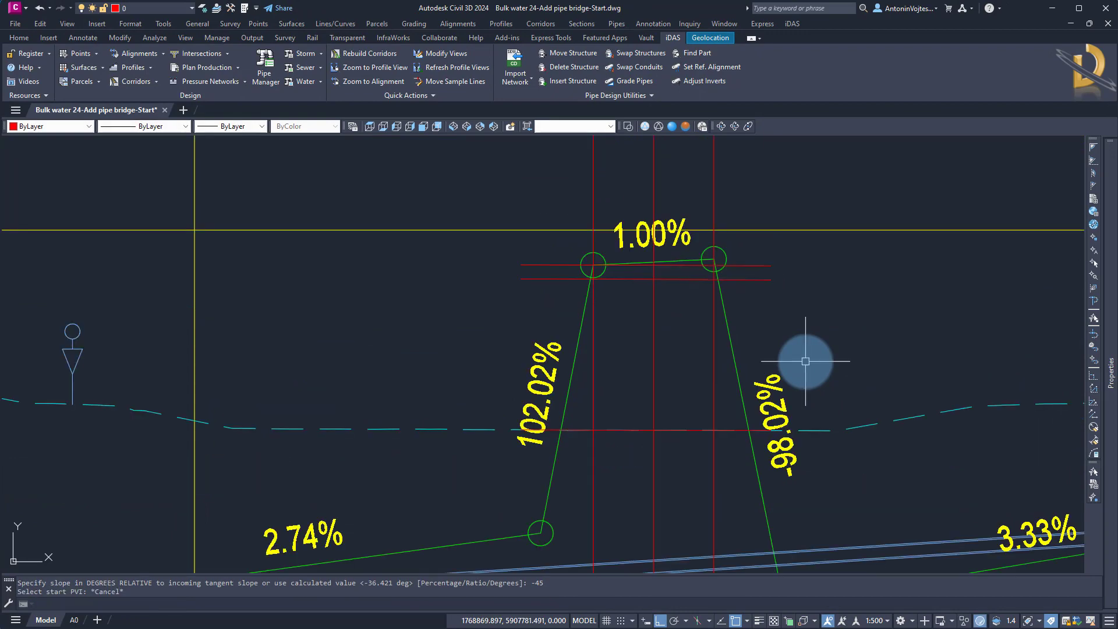
Stretch the bridge's lower left PVI down along its steep tangent to the top line of the existing pipe, keeping that tangent's grade
{"action": "middle_click_drag", "start_coordinate": [719, 385], "coordinate": [664, 257]}
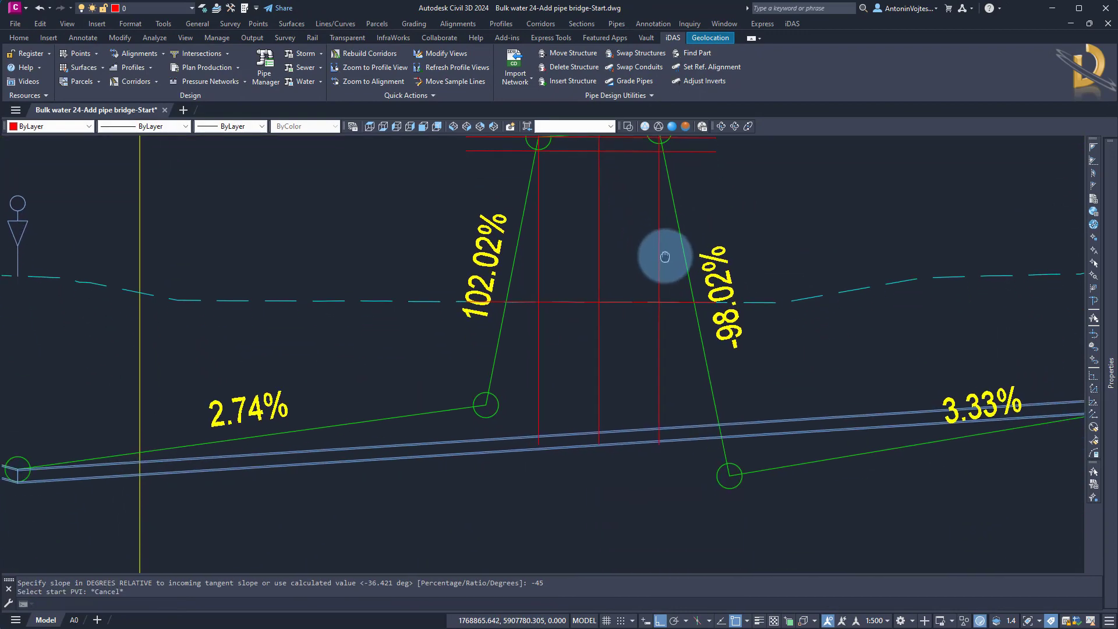
{"action": "left_click", "coordinate": [498, 349]}
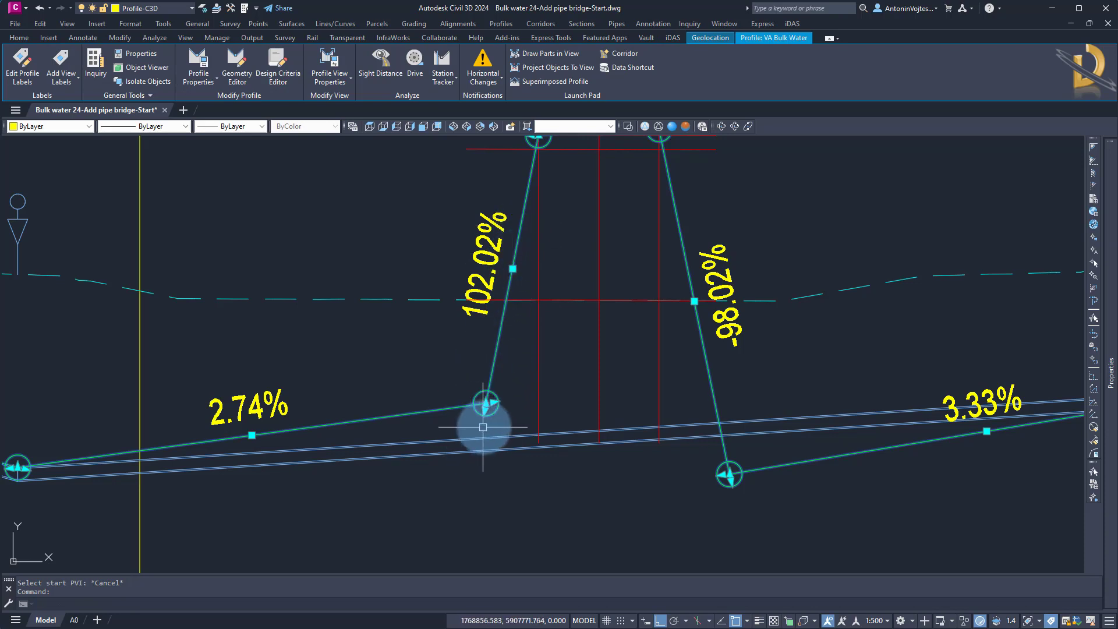
{"action": "scroll", "coordinate": [483, 428], "scroll_direction": "up", "scroll_amount": 4}
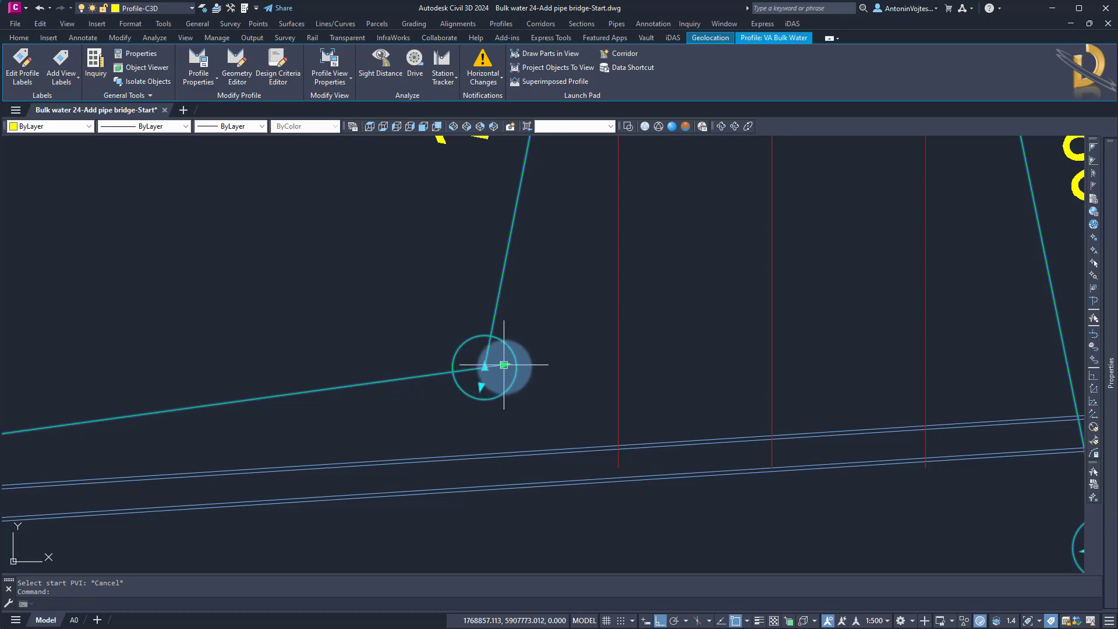
{"action": "left_click", "coordinate": [481, 386]}
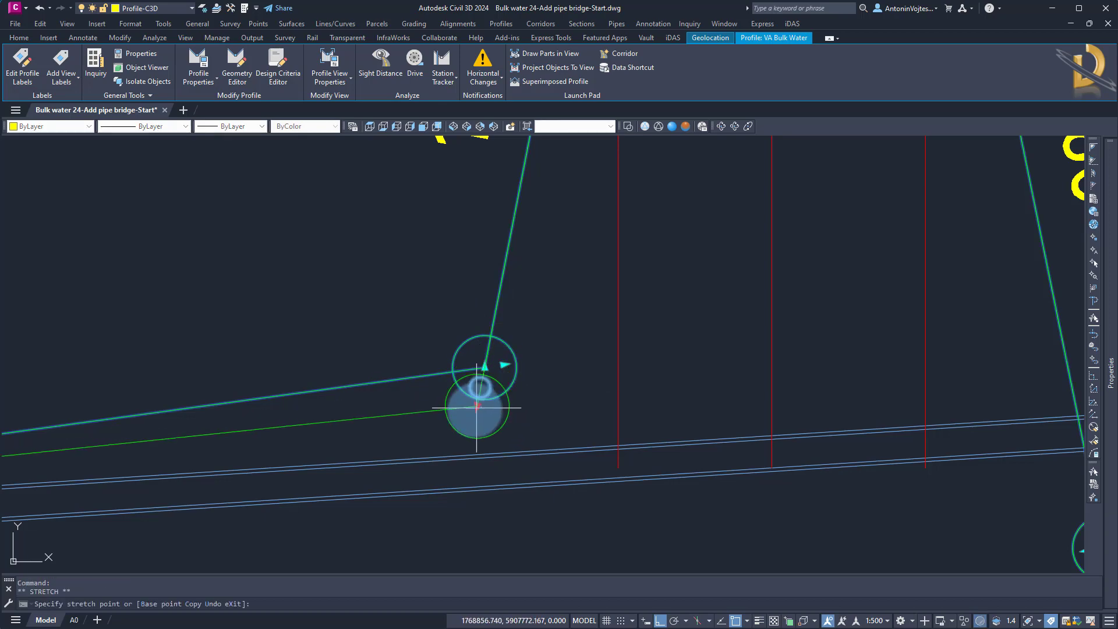
{"action": "scroll", "coordinate": [469, 466], "scroll_direction": "down", "scroll_amount": 4}
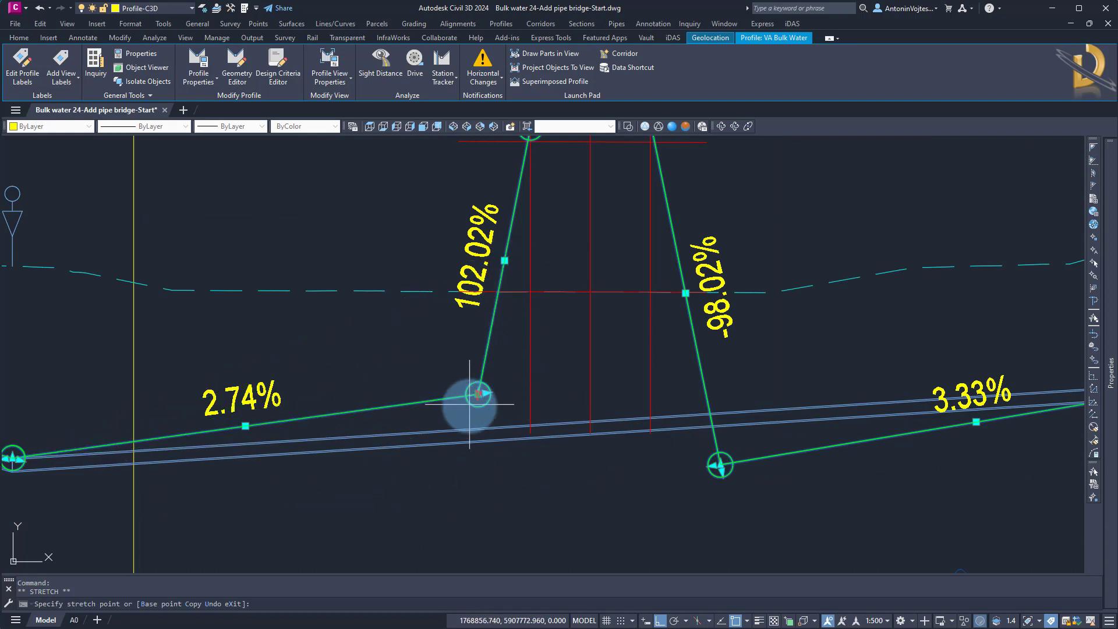
{"action": "scroll", "coordinate": [467, 428], "scroll_direction": "up", "scroll_amount": 4}
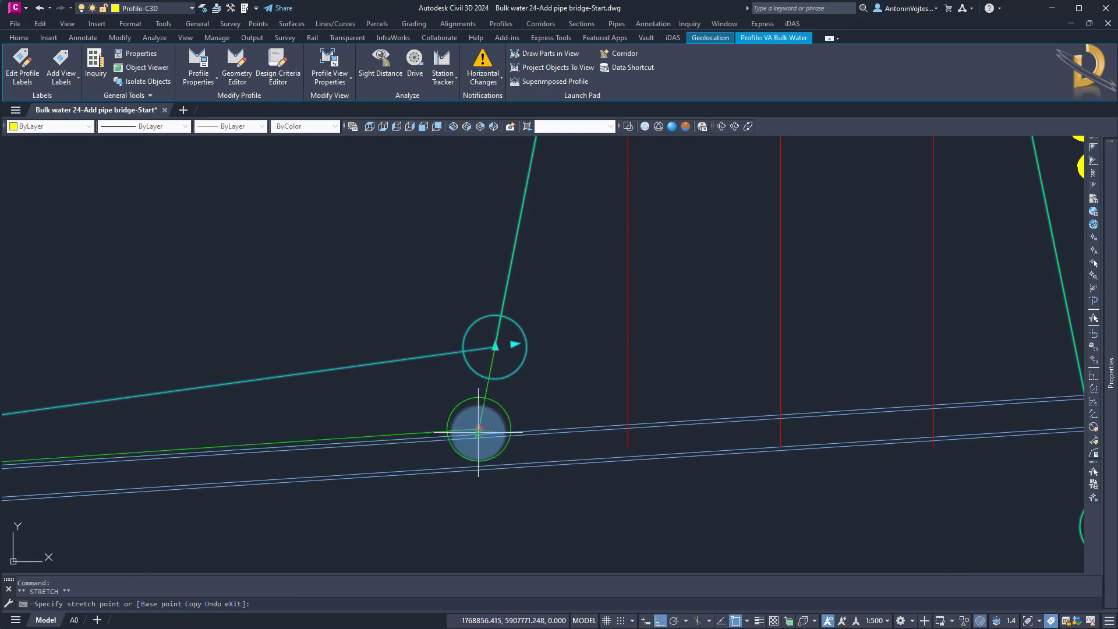
{"action": "scroll", "coordinate": [478, 431], "scroll_direction": "down", "scroll_amount": 5}
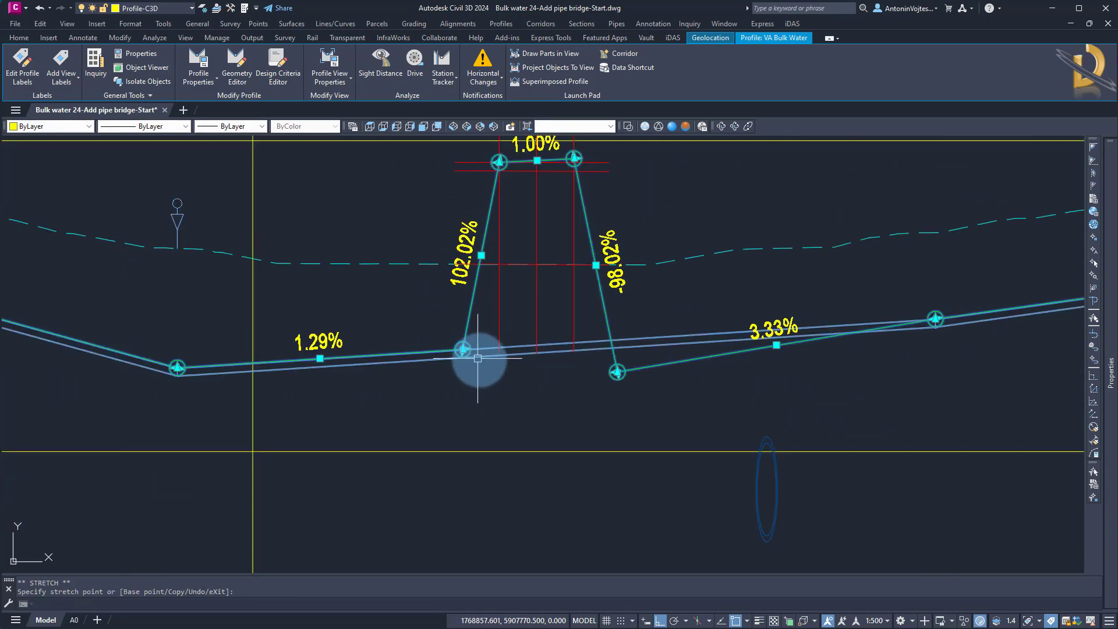
Stretch the bridge's lower right PVI up along its steep tangent to the top line of the existing pipe, and deselect the profile
{"action": "scroll", "coordinate": [611, 372], "scroll_direction": "up", "scroll_amount": 5}
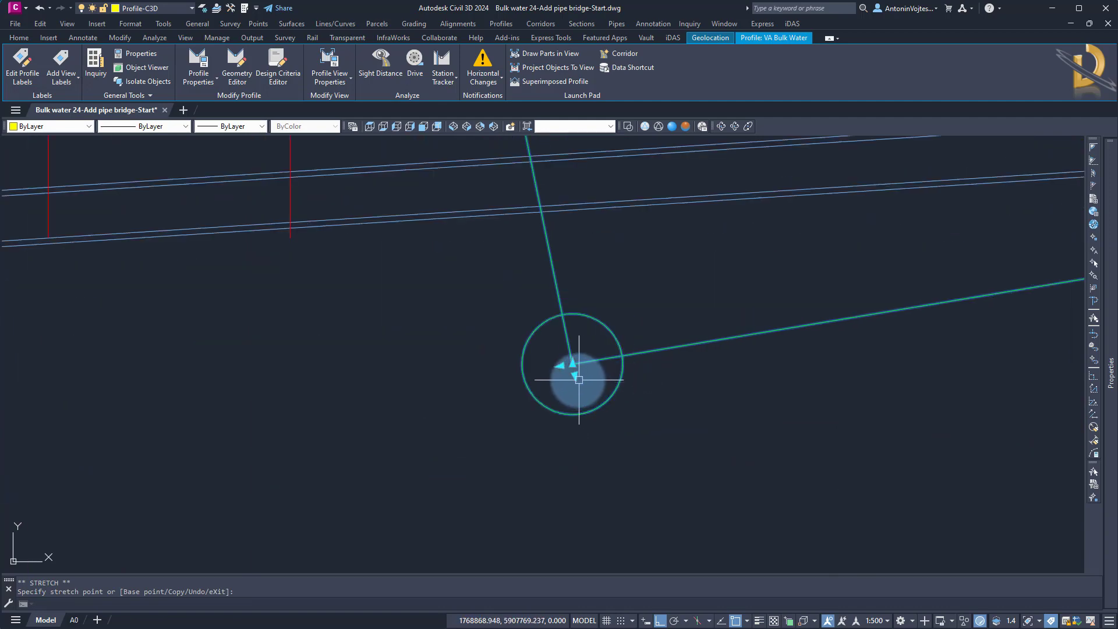
{"action": "scroll", "coordinate": [574, 376], "scroll_direction": "down", "scroll_amount": 4}
{"action": "scroll", "coordinate": [571, 309], "scroll_direction": "up", "scroll_amount": 6}
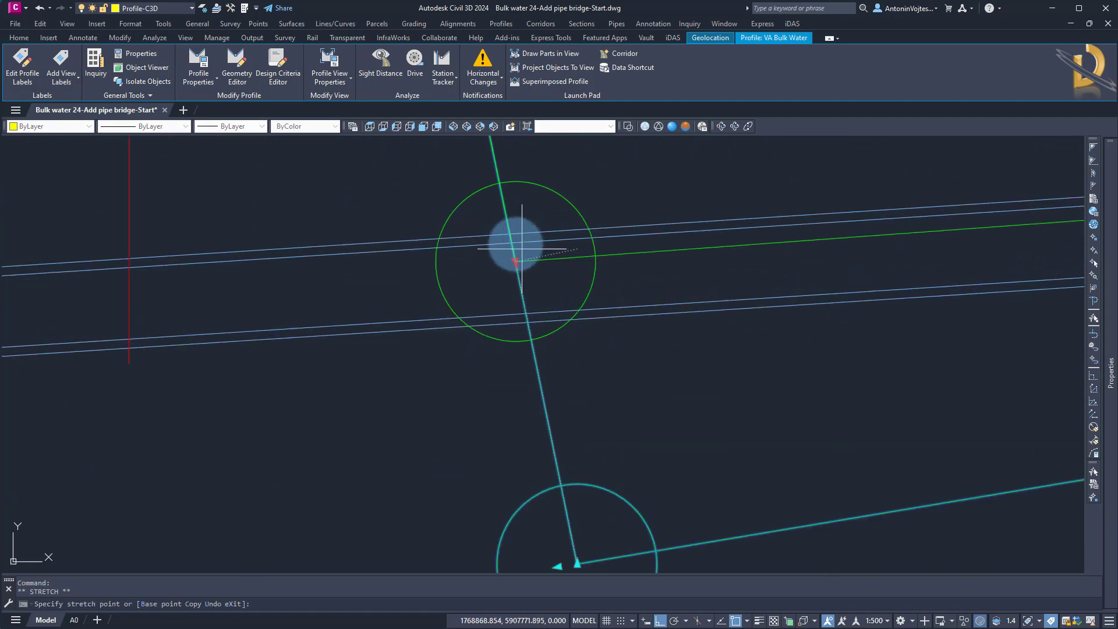
{"action": "left_click", "coordinate": [510, 235]}
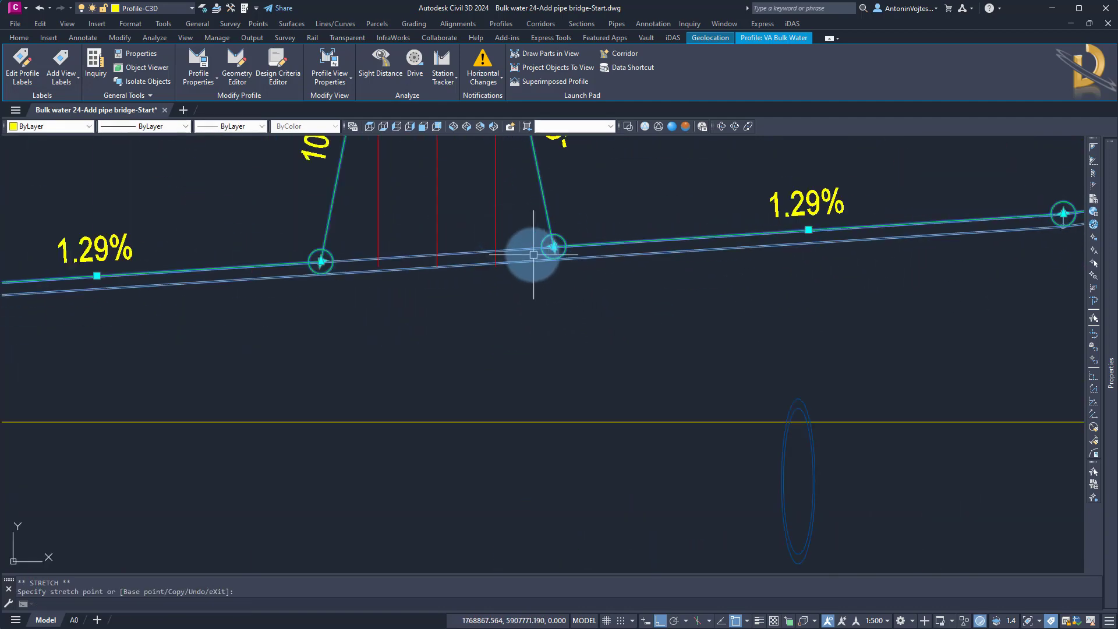
{"action": "scroll", "coordinate": [614, 309], "scroll_direction": "down", "scroll_amount": 2}
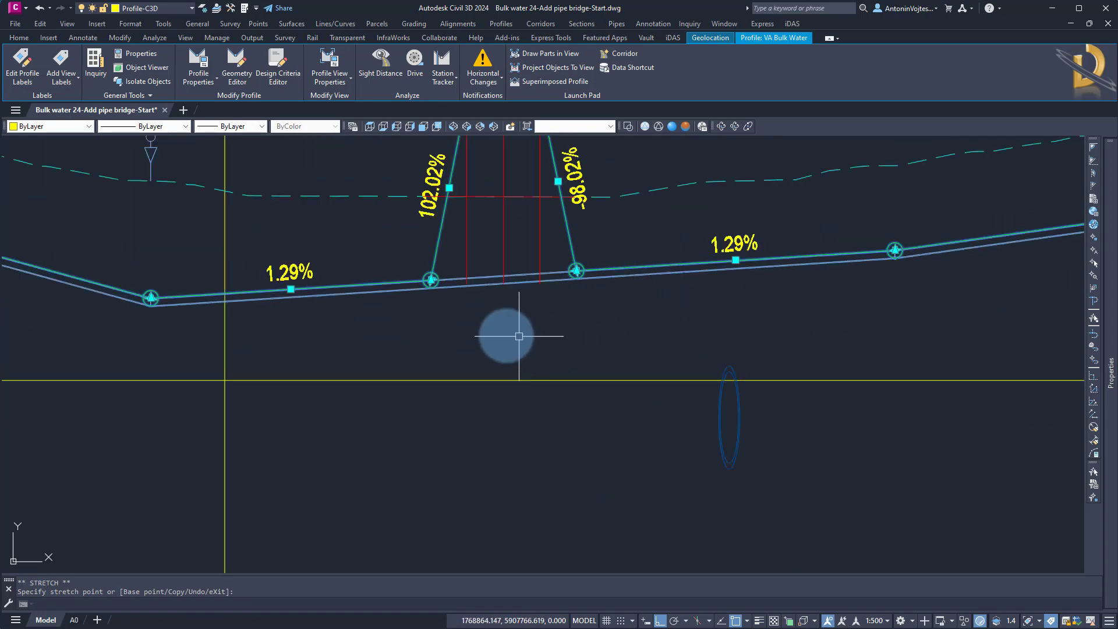
{"action": "middle_click_drag", "start_coordinate": [495, 335], "coordinate": [552, 450]}
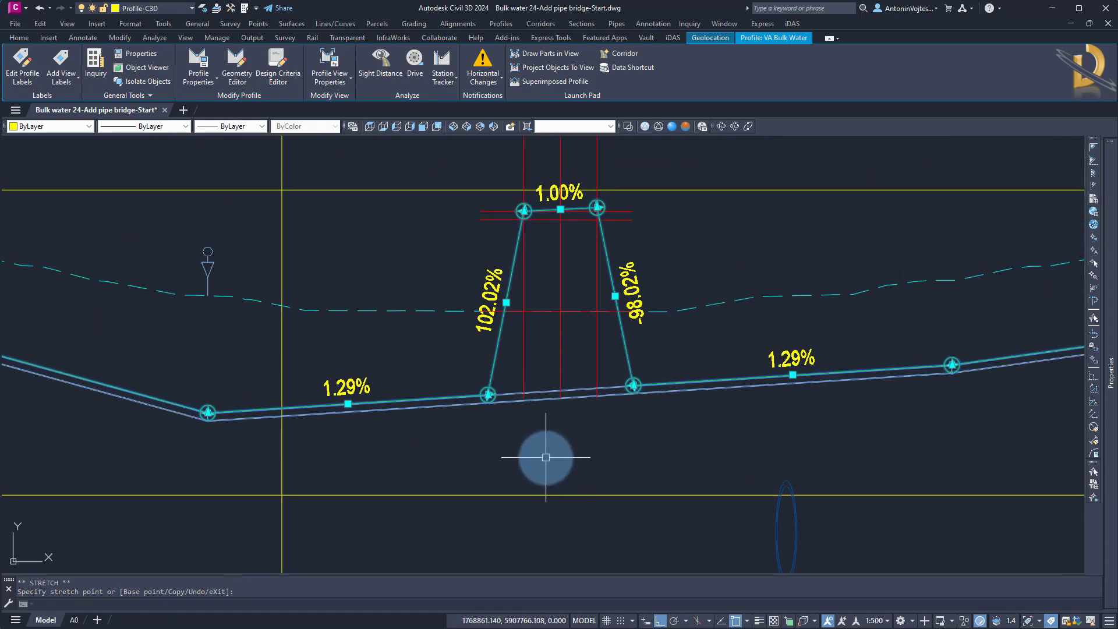
{"action": "key", "text": "Escape"}
{"action": "key", "text": "Escape"}
{"action": "scroll", "coordinate": [487, 402], "scroll_direction": "up", "scroll_amount": 4}
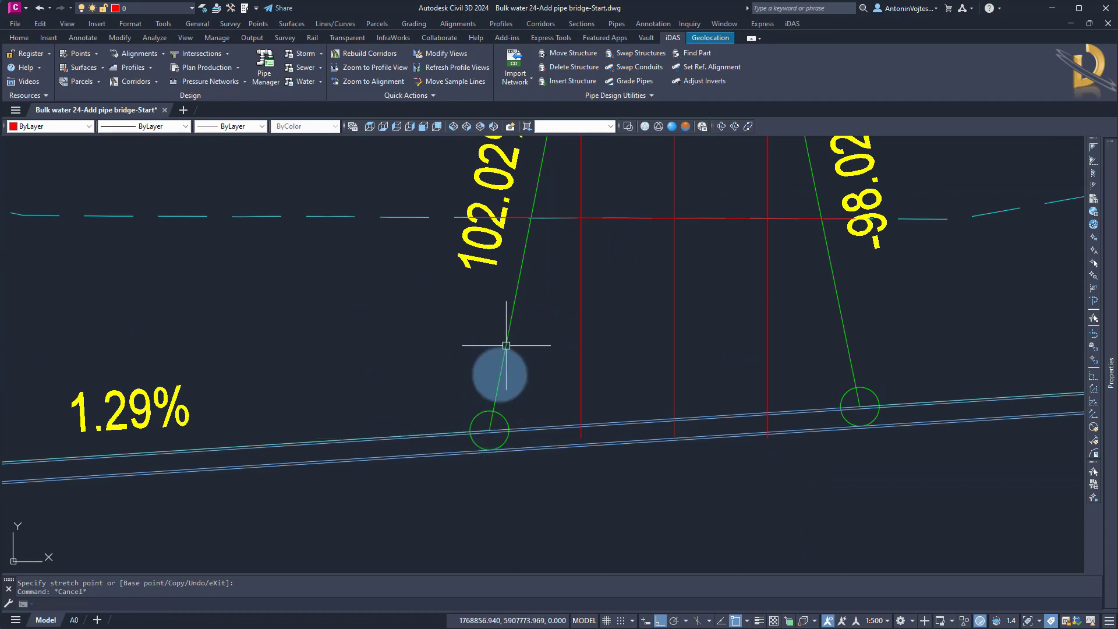
{"action": "scroll", "coordinate": [437, 439], "scroll_direction": "down", "scroll_amount": 4}
{"action": "key", "text": "Escape"}
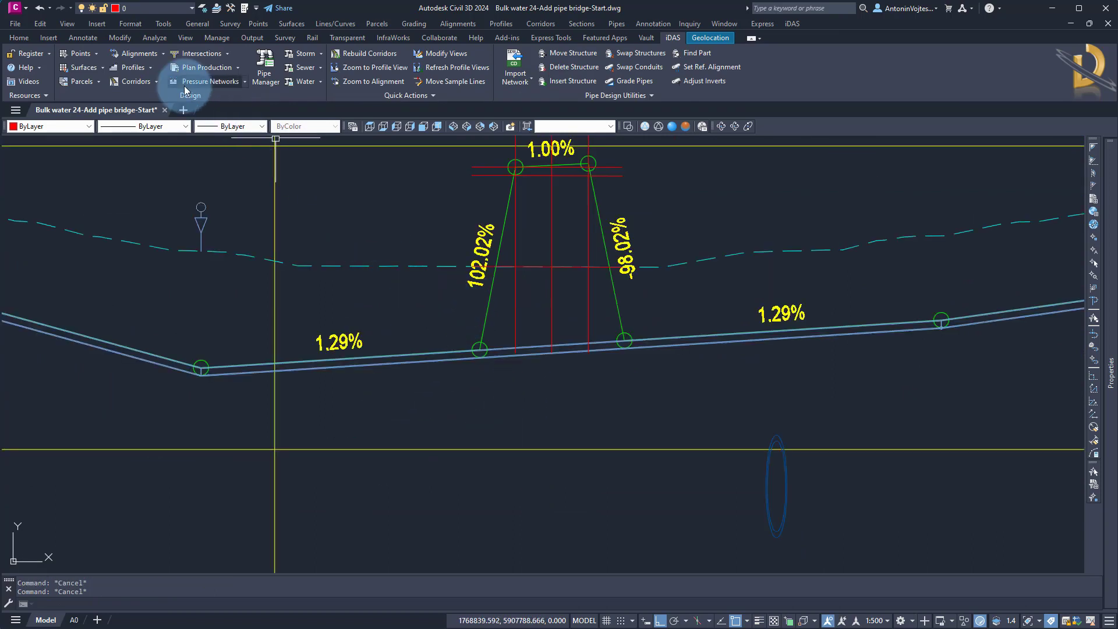
Grade the VA Bulk Water profile from the bridge's lower left PVI to the next PVI on the left at 45 degrees relative to the incoming tangent
{"action": "left_click", "coordinate": [134, 66]}
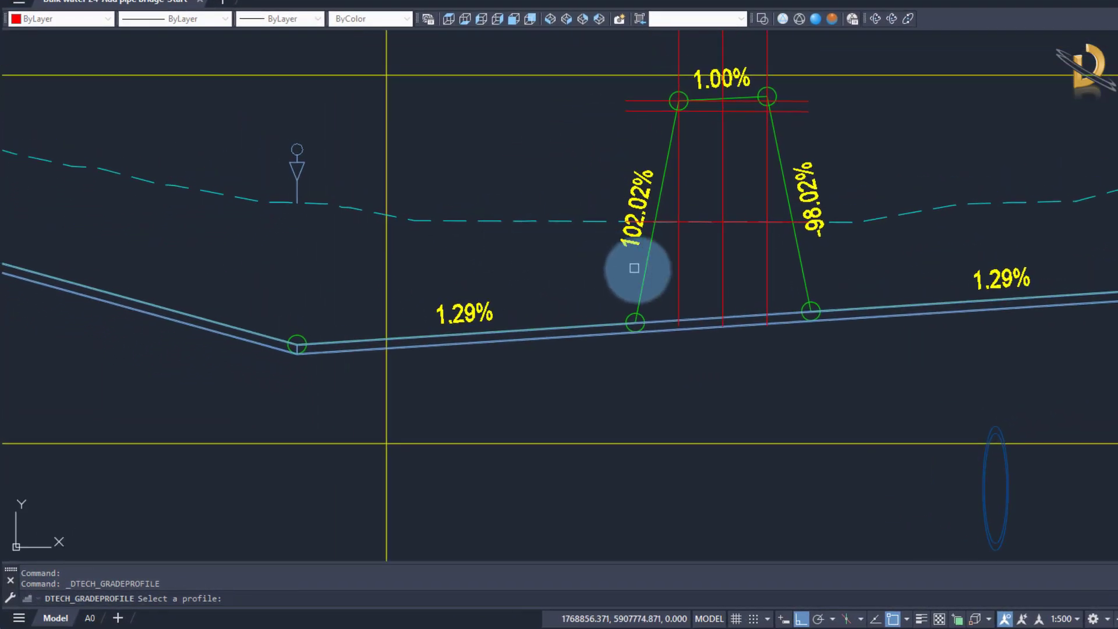
{"action": "left_click", "coordinate": [642, 272]}
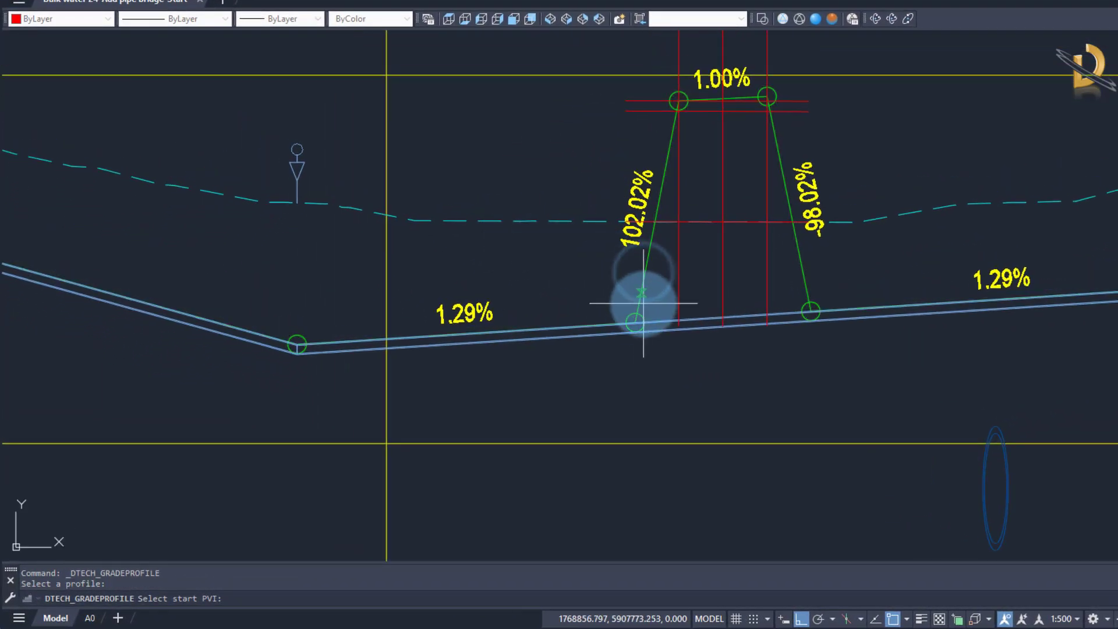
{"action": "left_click", "coordinate": [636, 321]}
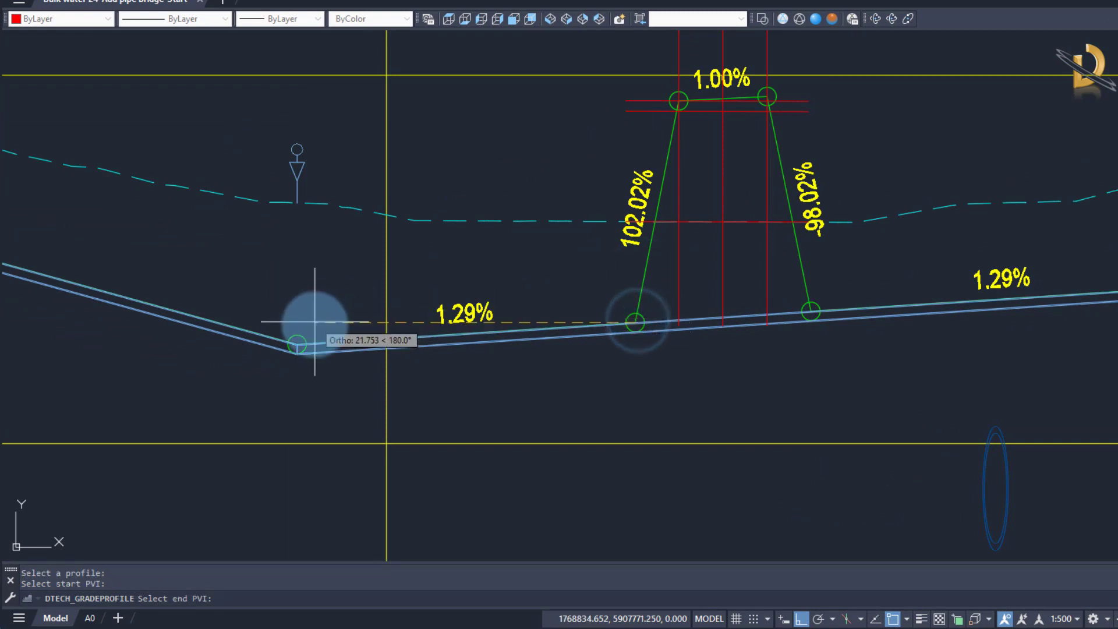
{"action": "left_click", "coordinate": [297, 344]}
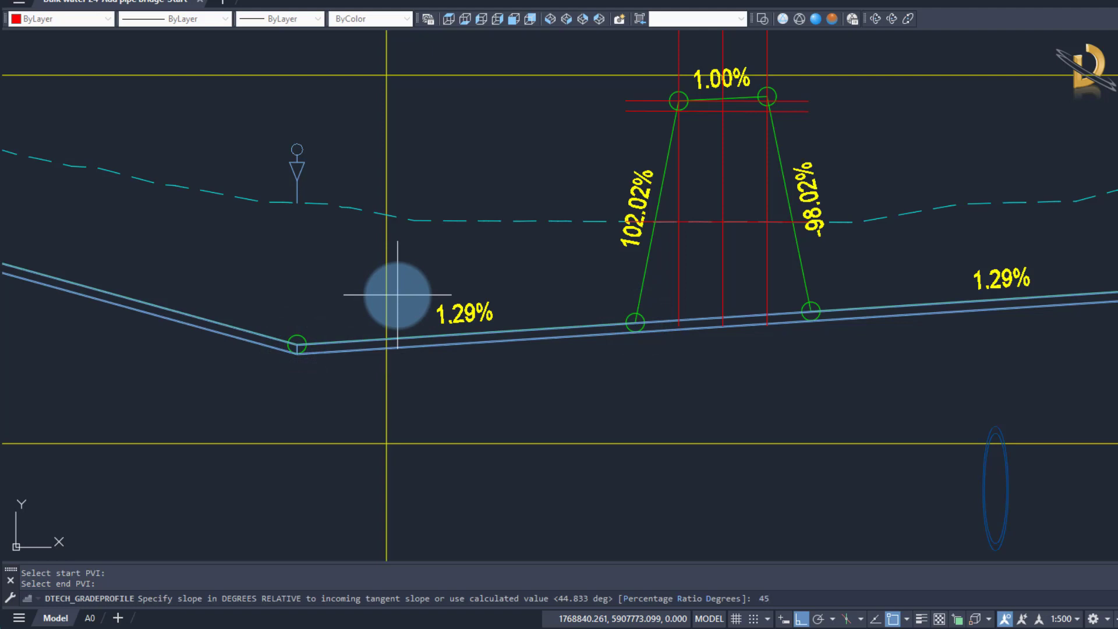
{"action": "key", "text": "Return"}
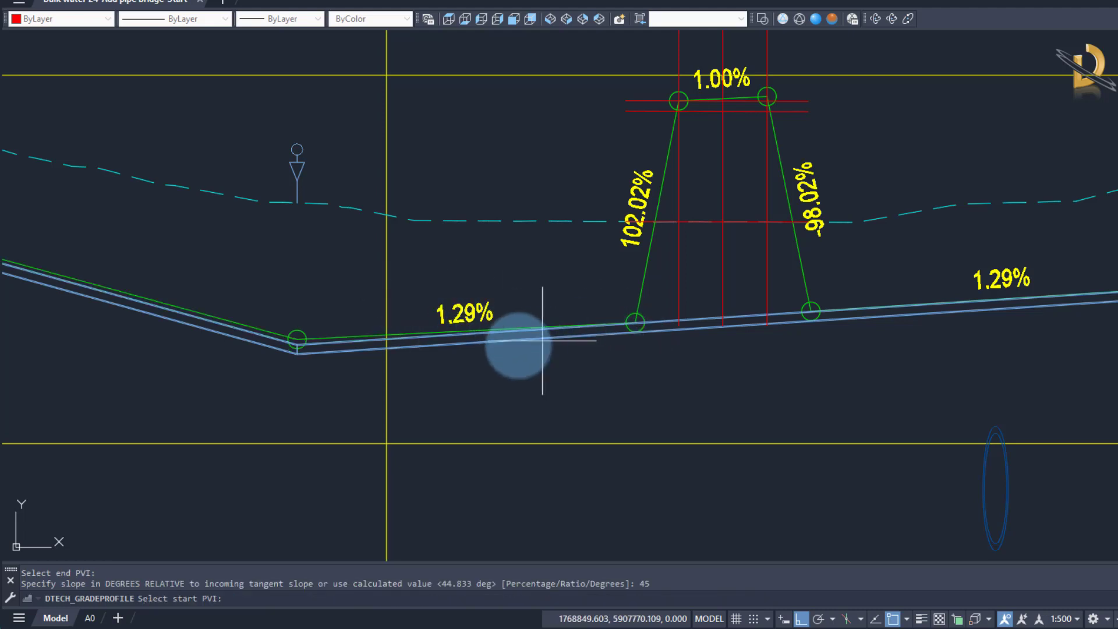
Grade the profile from the bridge's lower right PVI to the next PVI on the right at 45 degrees relative, and end the command
{"action": "middle_click_drag", "start_coordinate": [831, 402], "coordinate": [547, 407]}
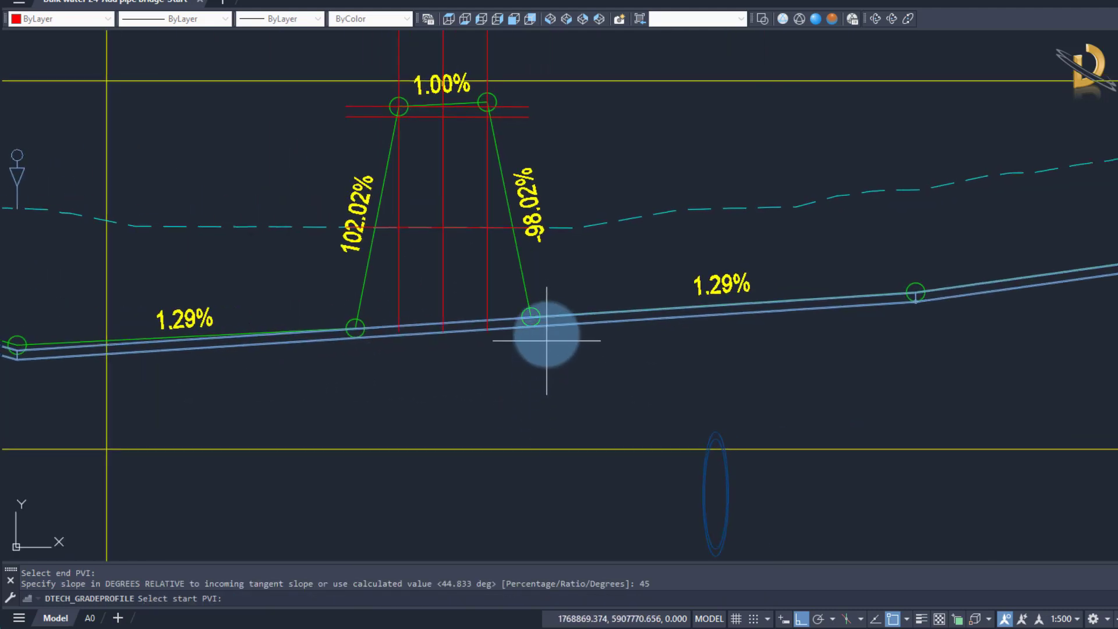
{"action": "left_click", "coordinate": [531, 316]}
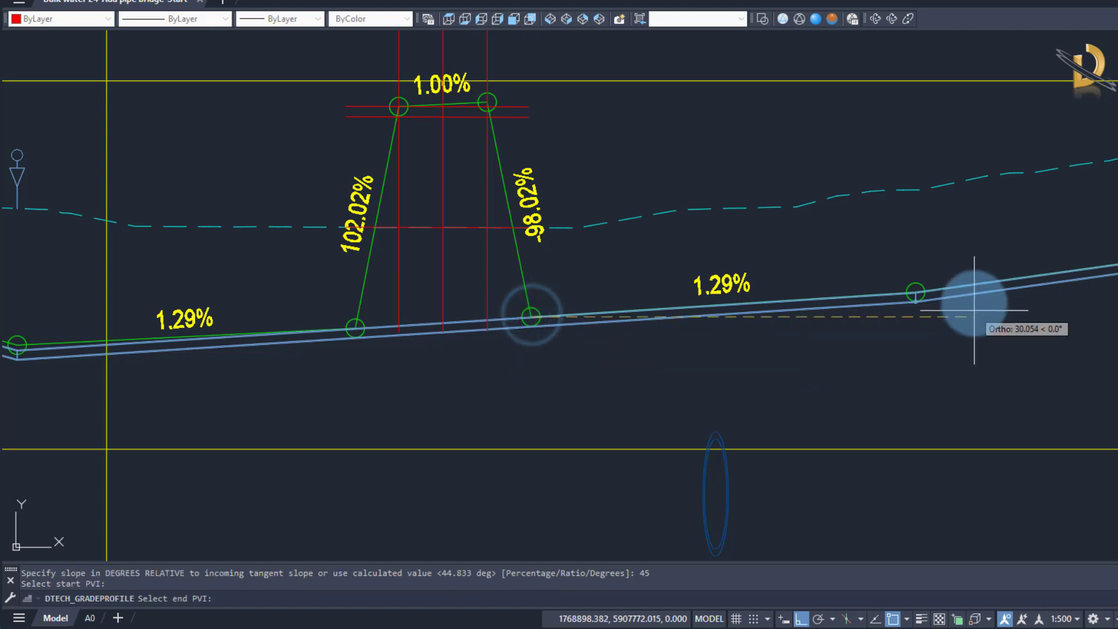
{"action": "left_click", "coordinate": [915, 292]}
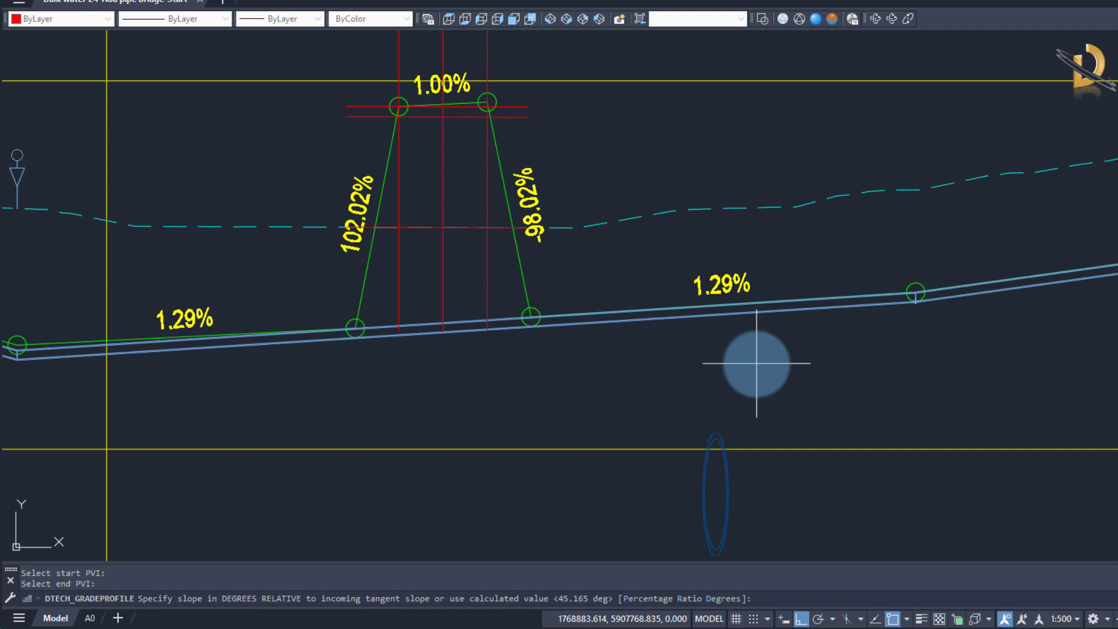
{"action": "type", "text": "45"}
{"action": "key", "text": "Return"}
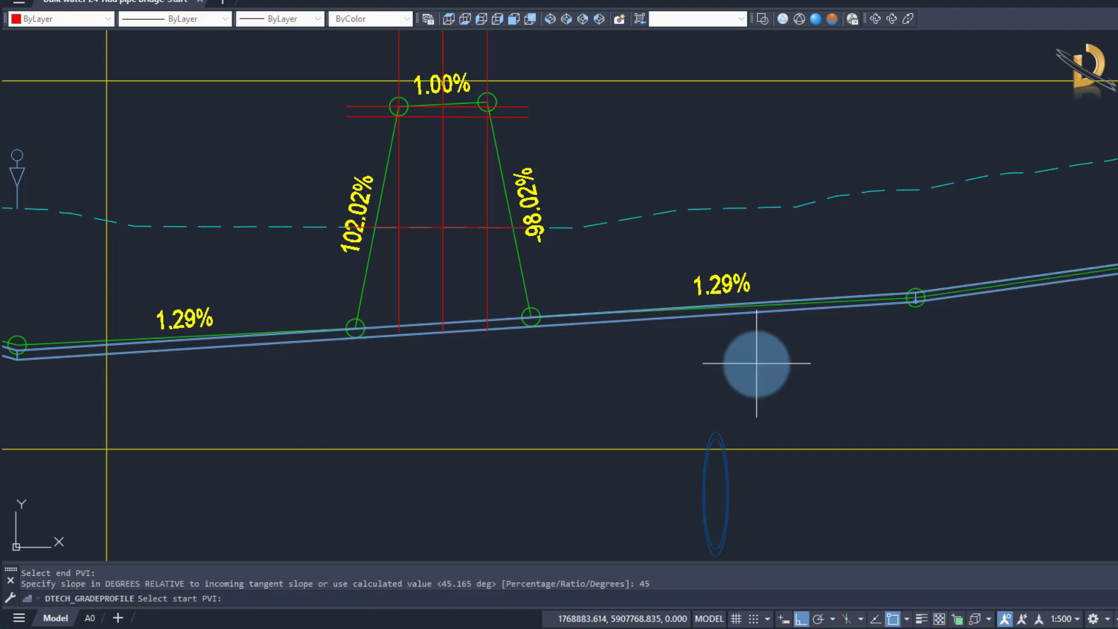
{"action": "key", "text": "Escape"}
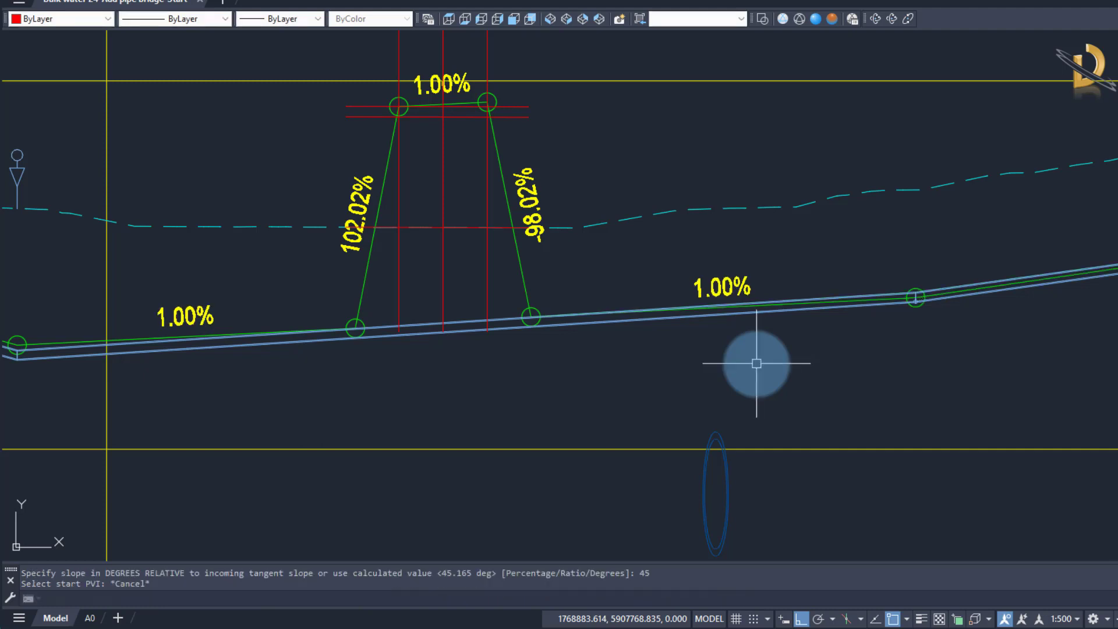
{"action": "middle_click_drag", "start_coordinate": [469, 366], "coordinate": [694, 375]}
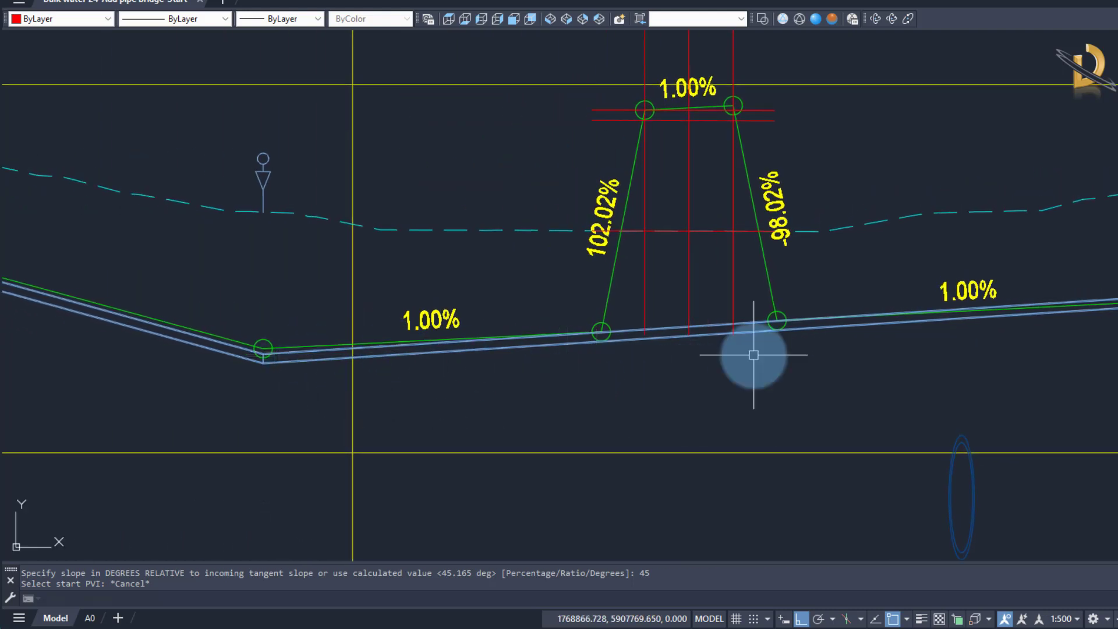
{"action": "middle_click_drag", "start_coordinate": [752, 356], "coordinate": [705, 371]}
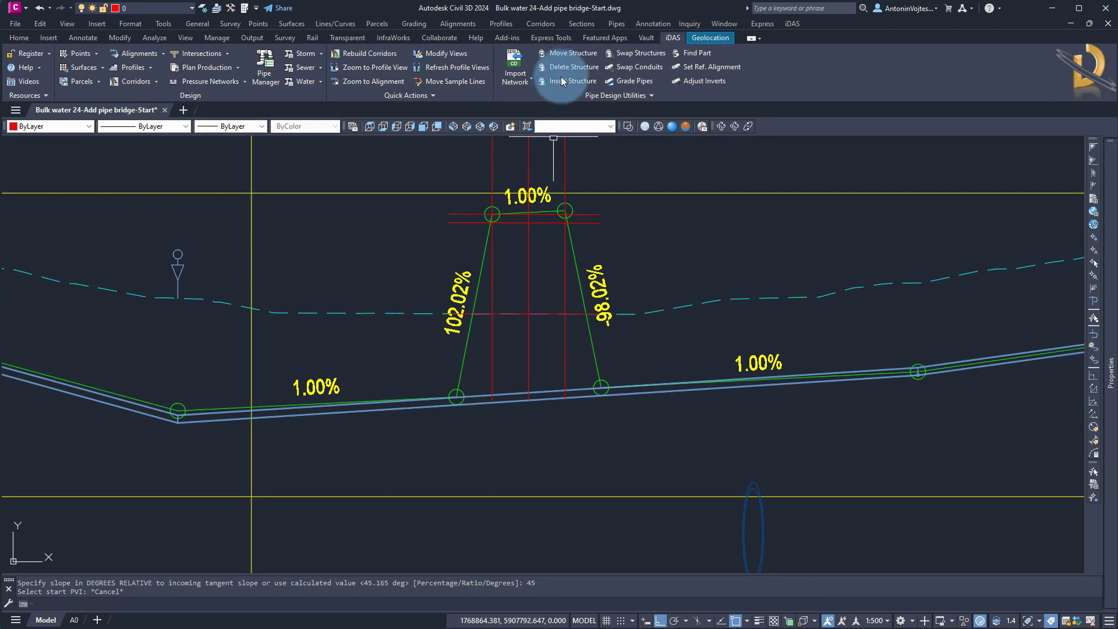
Set up Insert Structure for the profile view with the Junction part family on the Bulk Water network
{"action": "left_click", "coordinate": [561, 82]}
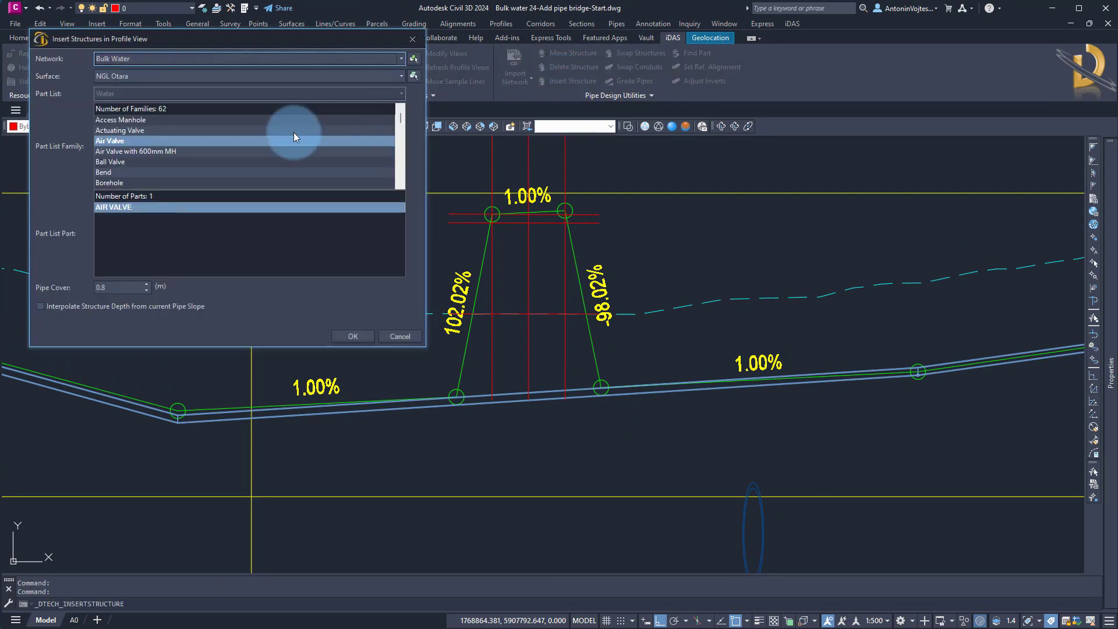
{"action": "left_click", "coordinate": [121, 133]}
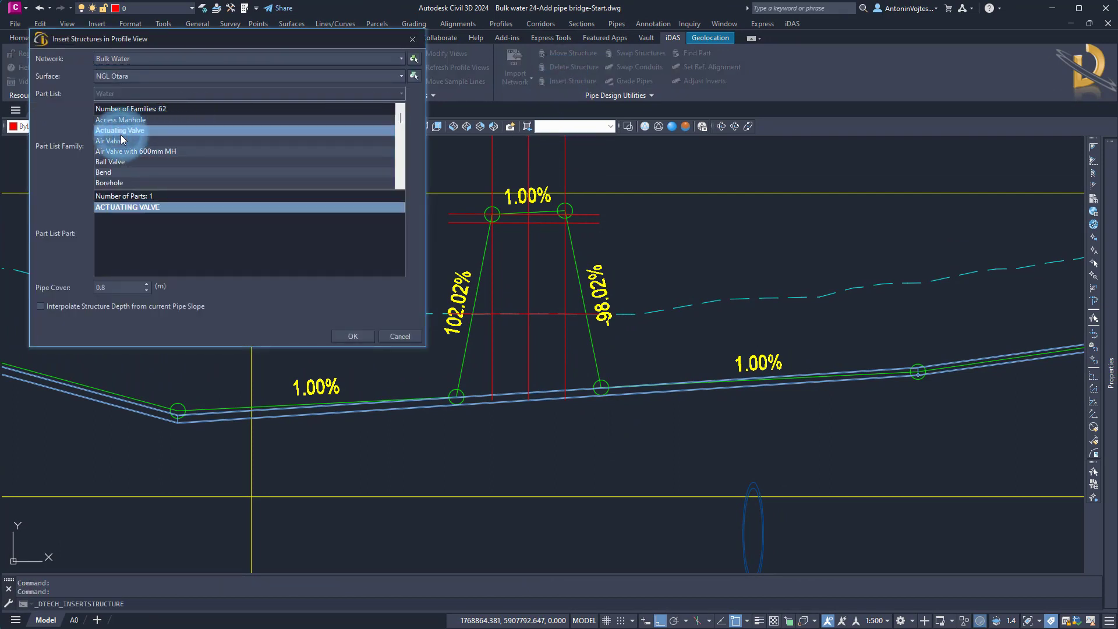
{"action": "scroll", "coordinate": [121, 140], "scroll_direction": "down", "scroll_amount": 8}
{"action": "left_click", "coordinate": [108, 120]}
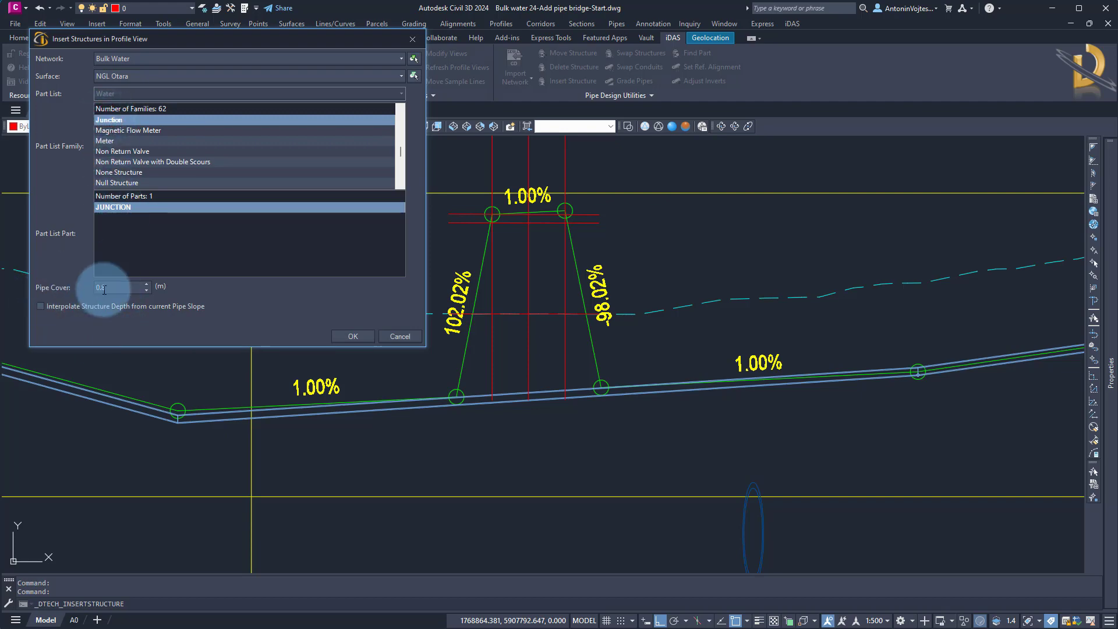
{"action": "left_click", "coordinate": [369, 338]}
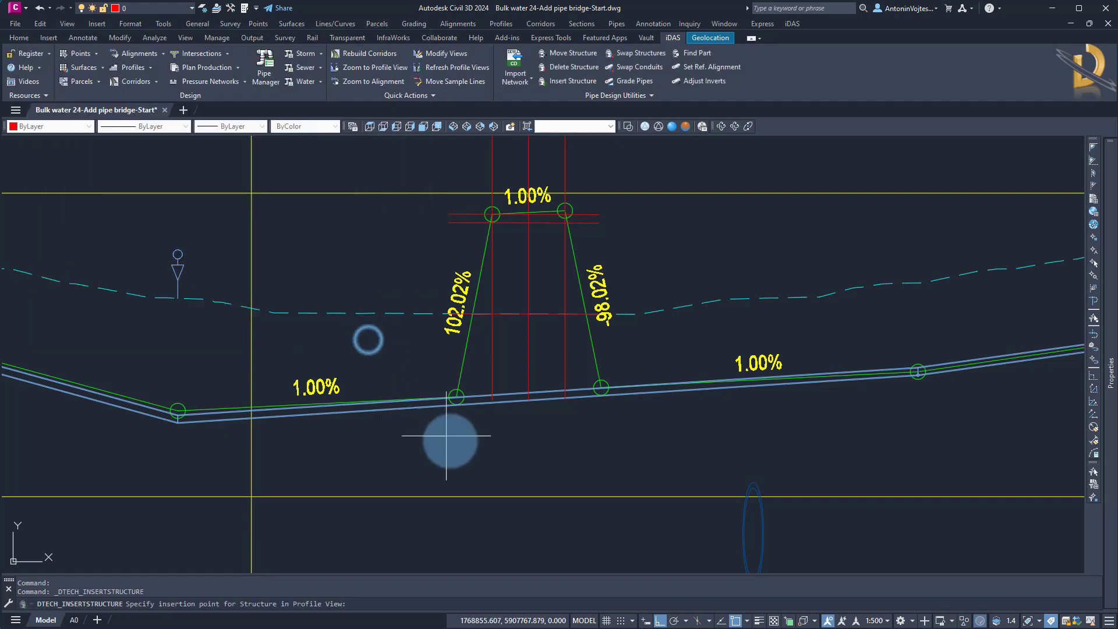
Insert junctions at the bridge's lower left and upper left PVIs in the profile view
{"action": "scroll", "coordinate": [462, 429], "scroll_direction": "up", "scroll_amount": 4}
{"action": "scroll", "coordinate": [441, 367], "scroll_direction": "up", "scroll_amount": 3}
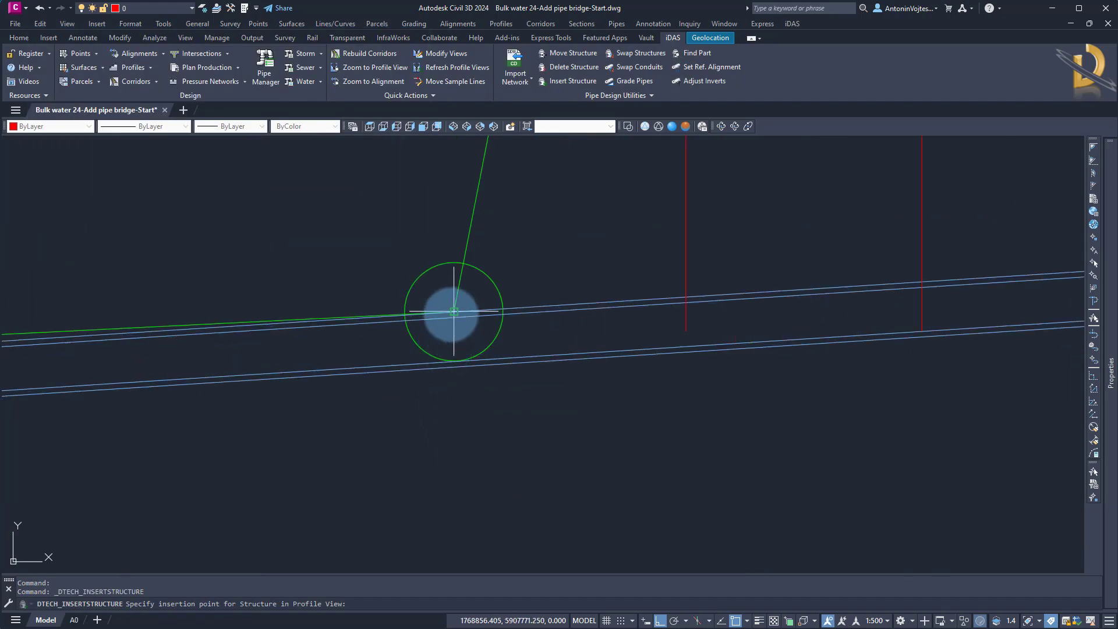
{"action": "scroll", "coordinate": [452, 313], "scroll_direction": "down", "scroll_amount": 5}
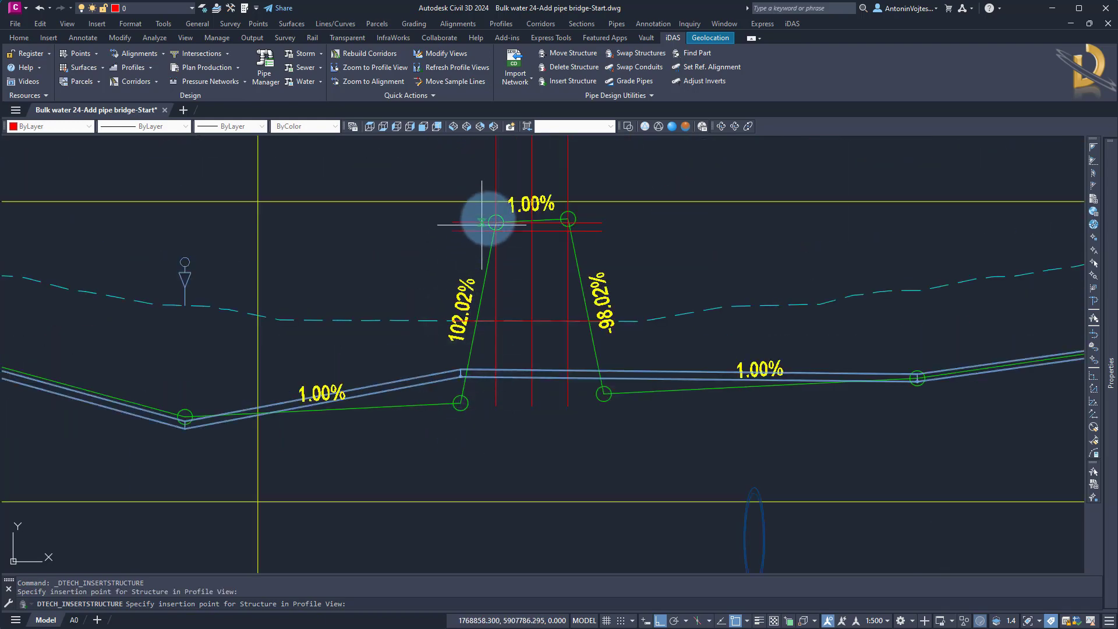
{"action": "scroll", "coordinate": [497, 238], "scroll_direction": "up", "scroll_amount": 4}
{"action": "left_click", "coordinate": [479, 263]}
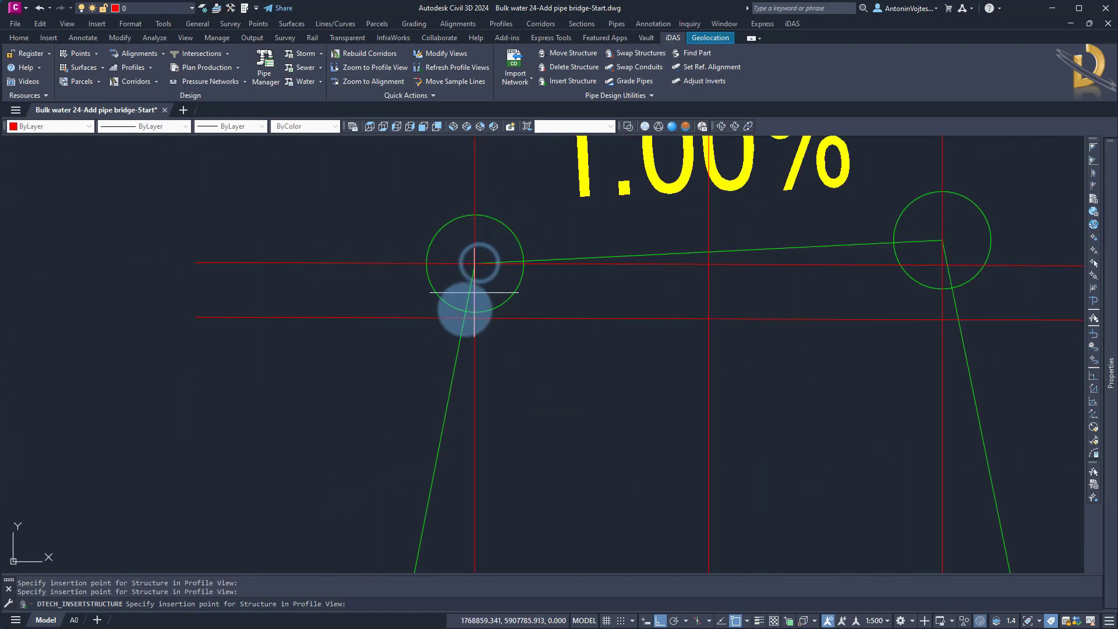
Insert junctions at the bridge's upper right and lower right PVIs, and end the command
{"action": "scroll", "coordinate": [449, 332], "scroll_direction": "down", "scroll_amount": 5}
{"action": "scroll", "coordinate": [510, 309], "scroll_direction": "up", "scroll_amount": 2}
{"action": "scroll", "coordinate": [489, 285], "scroll_direction": "up", "scroll_amount": 2}
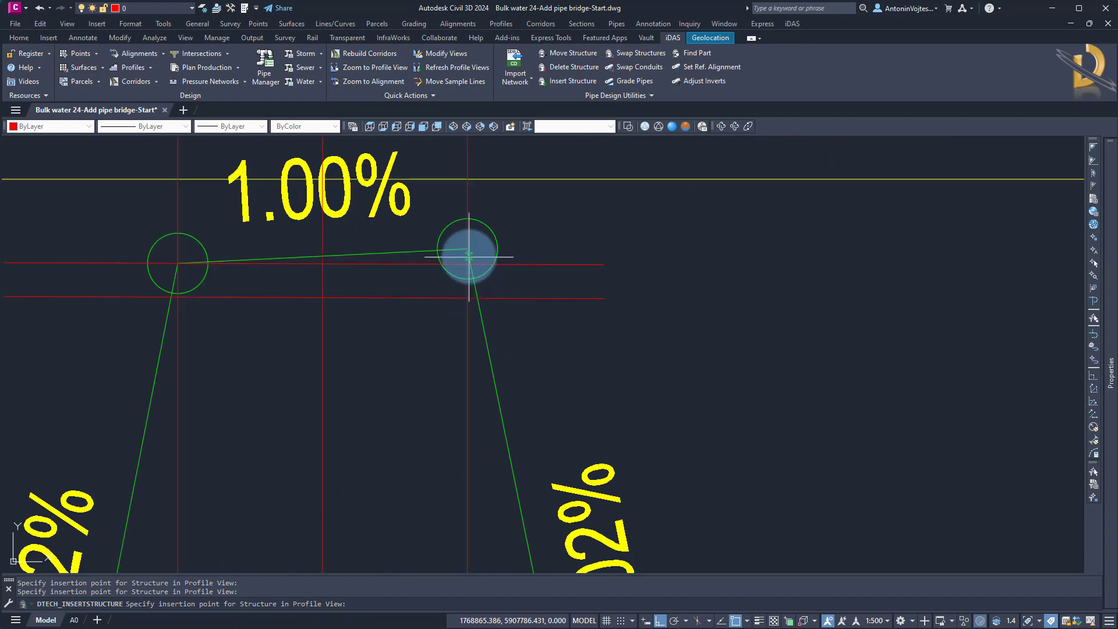
{"action": "scroll", "coordinate": [443, 327], "scroll_direction": "down", "scroll_amount": 5}
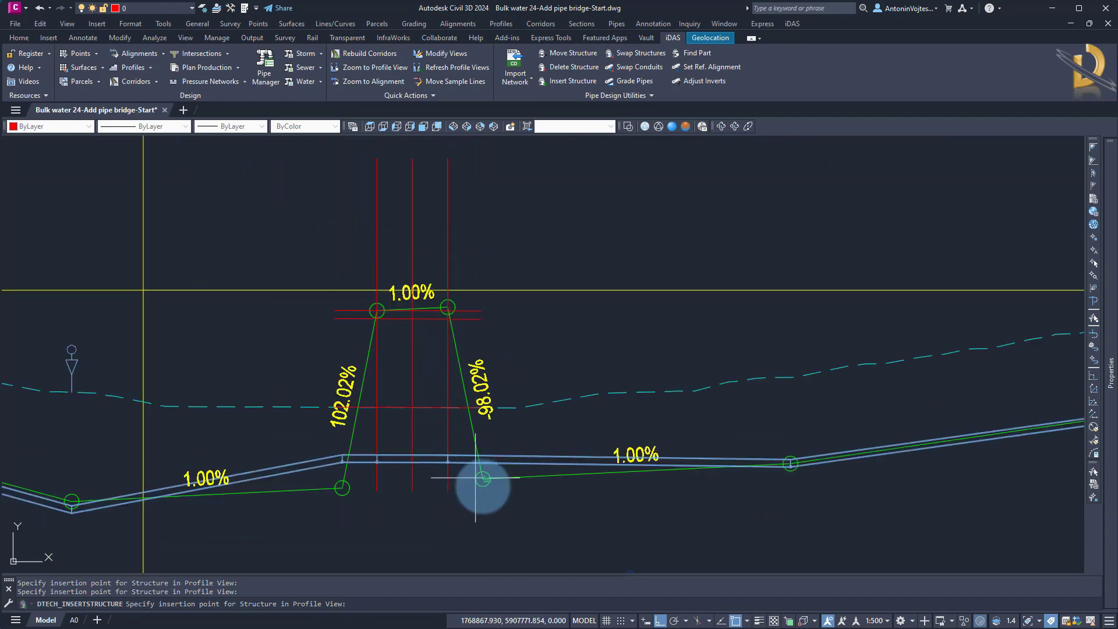
{"action": "scroll", "coordinate": [472, 467], "scroll_direction": "up", "scroll_amount": 6}
{"action": "left_click", "coordinate": [451, 424]}
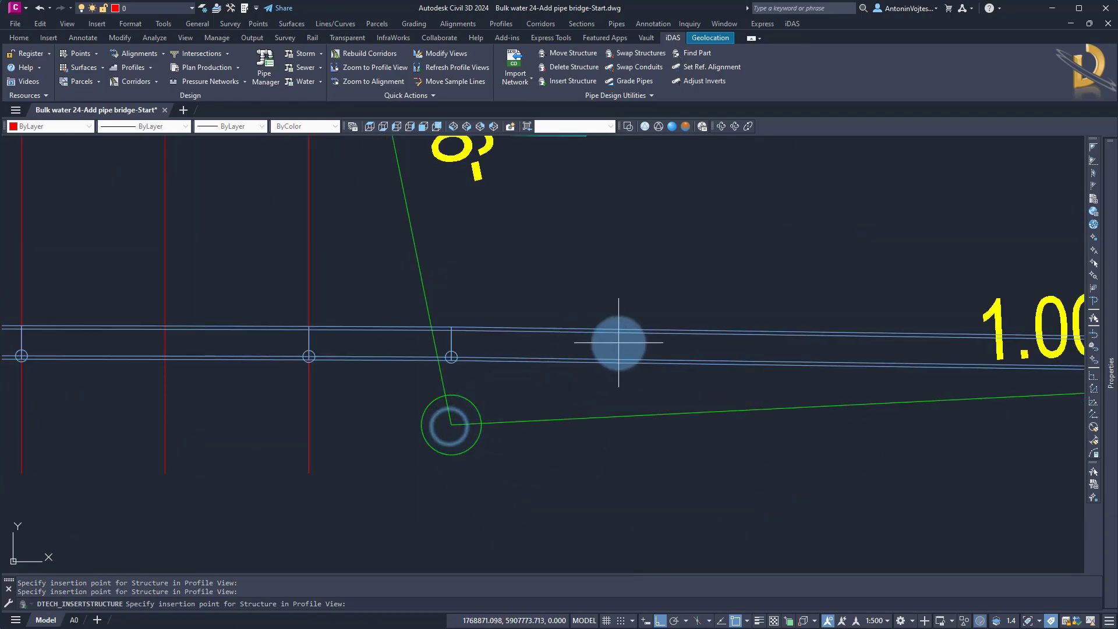
{"action": "scroll", "coordinate": [619, 341], "scroll_direction": "down", "scroll_amount": 5}
{"action": "scroll", "coordinate": [597, 395], "scroll_direction": "down", "scroll_amount": 2}
{"action": "key", "text": "Escape"}
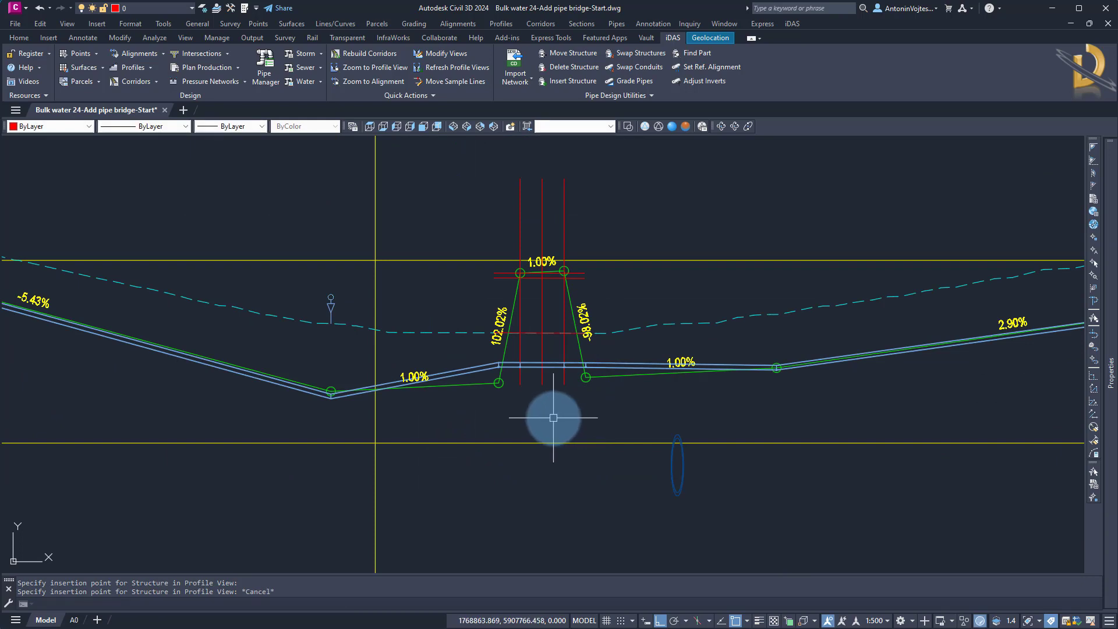
Match the entire Bulk Water network's parts to the VA Bulk Water profile at Outside Top, with 0.1 m maximum distance from the alignment
{"action": "left_click", "coordinate": [646, 99]}
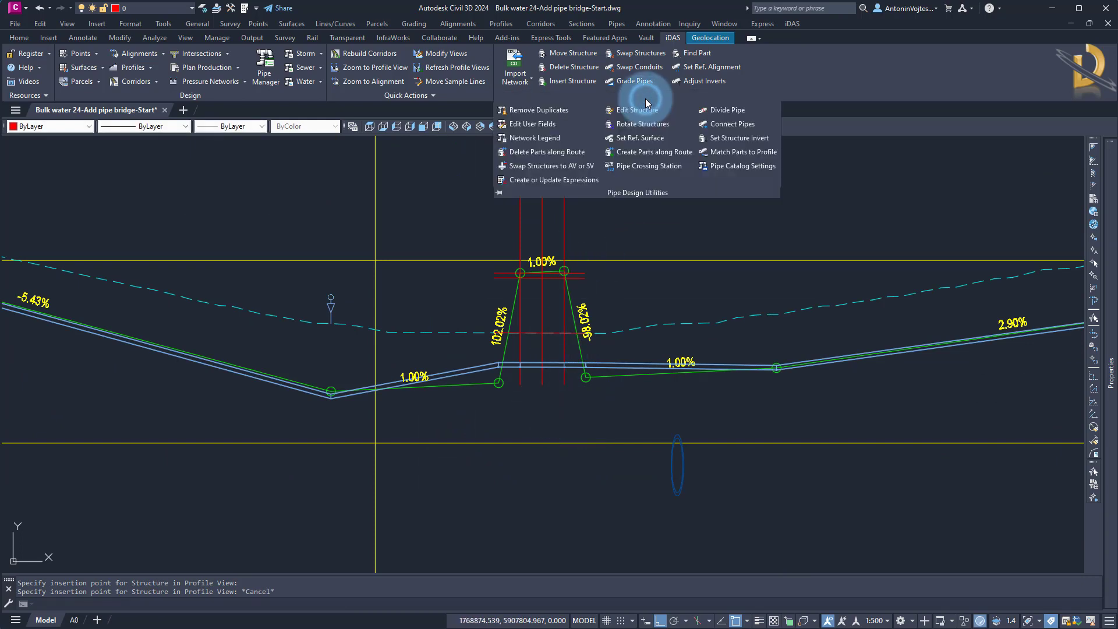
{"action": "left_click", "coordinate": [731, 152]}
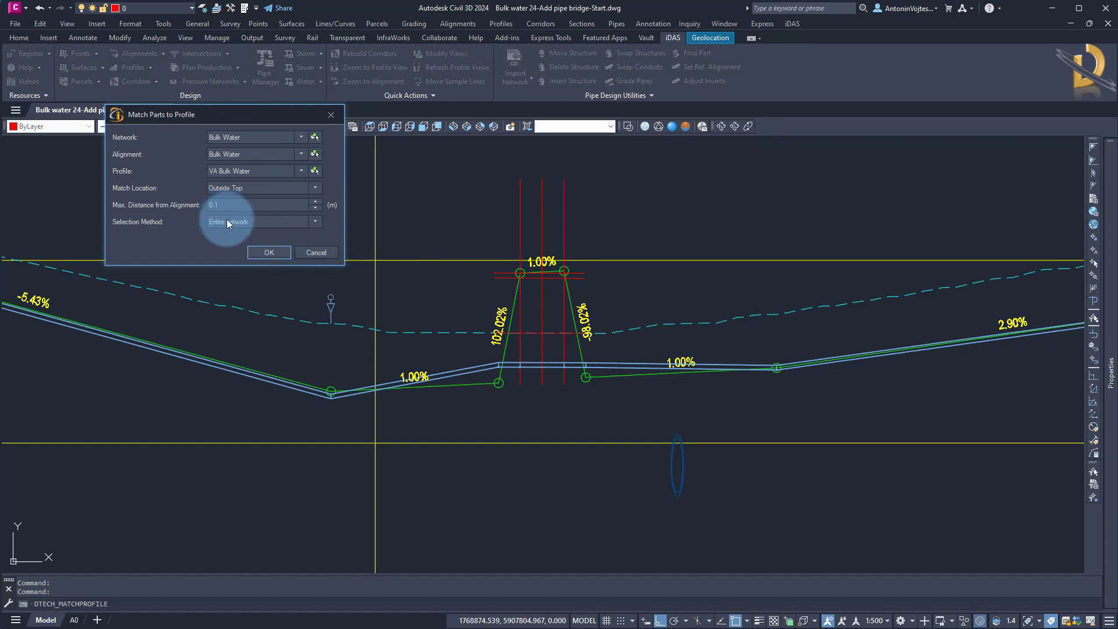
{"action": "left_click", "coordinate": [269, 251]}
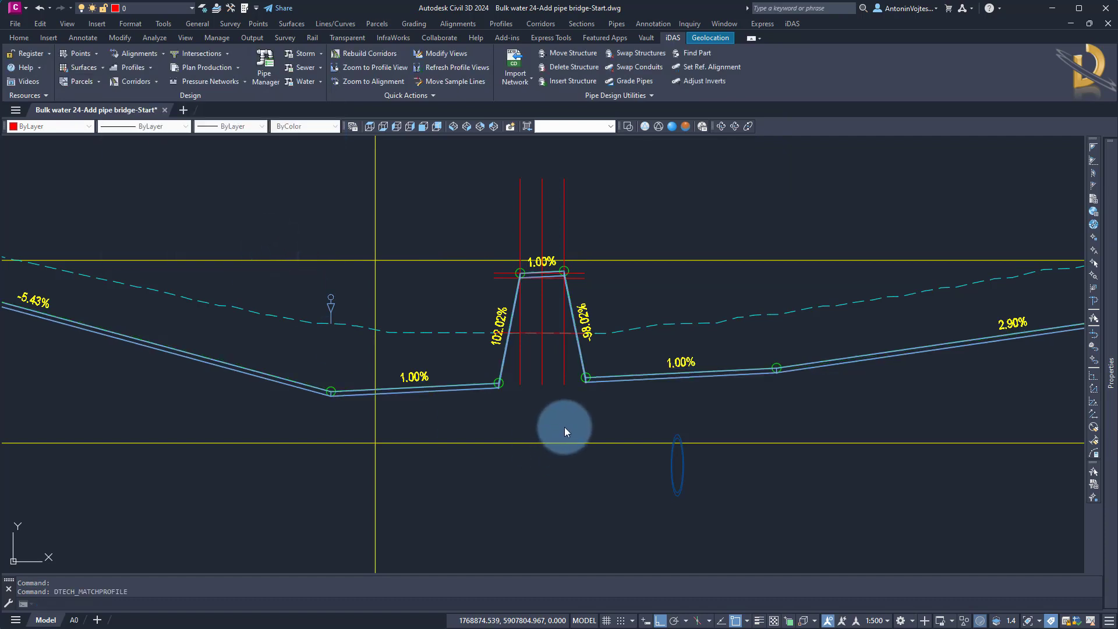
{"action": "key", "text": "Escape"}
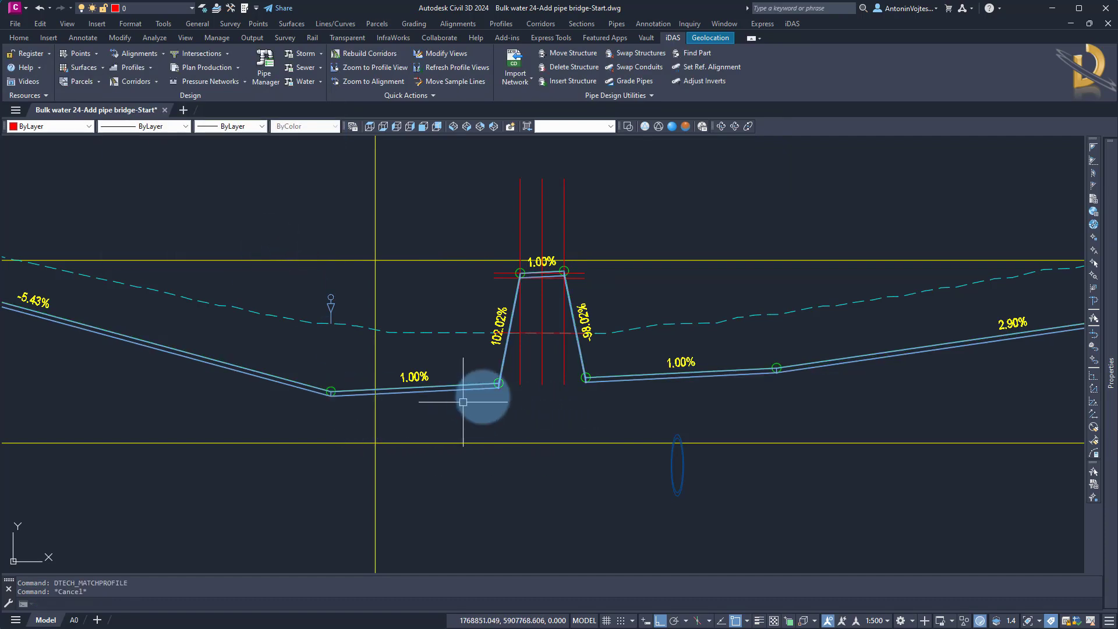
{"action": "scroll", "coordinate": [554, 261], "scroll_direction": "up", "scroll_amount": 5}
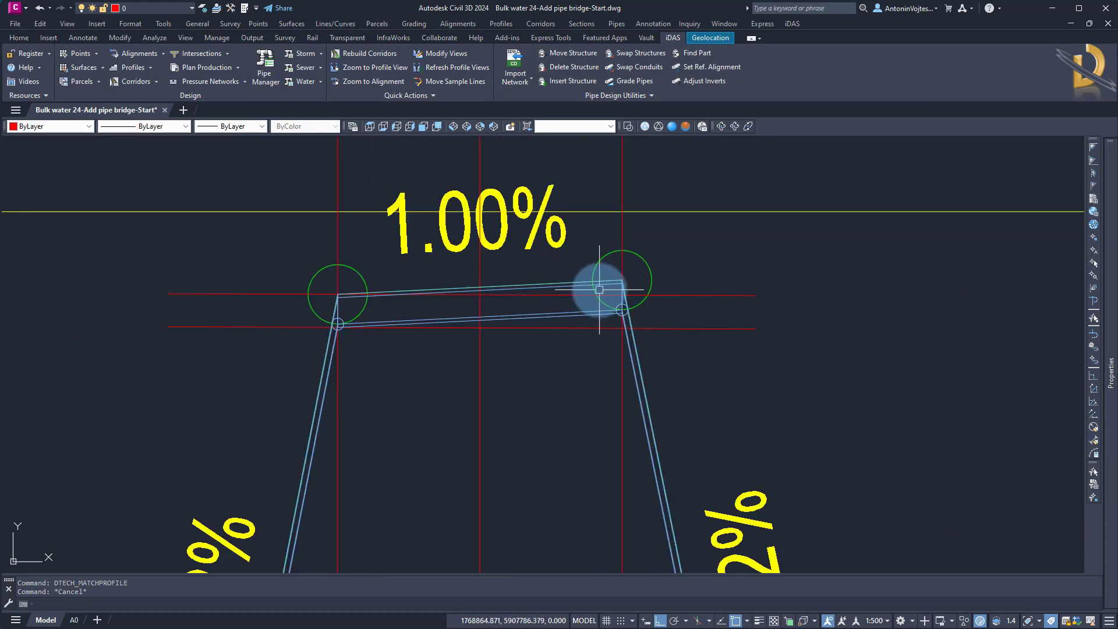
Copy the vertical construction line at the bridge's right end 0.5 m to the left
{"action": "scroll", "coordinate": [641, 256], "scroll_direction": "down", "scroll_amount": 4}
{"action": "middle_click_drag", "start_coordinate": [654, 243], "coordinate": [606, 287]}
{"action": "type", "text": "co"}
{"action": "key", "text": "Return"}
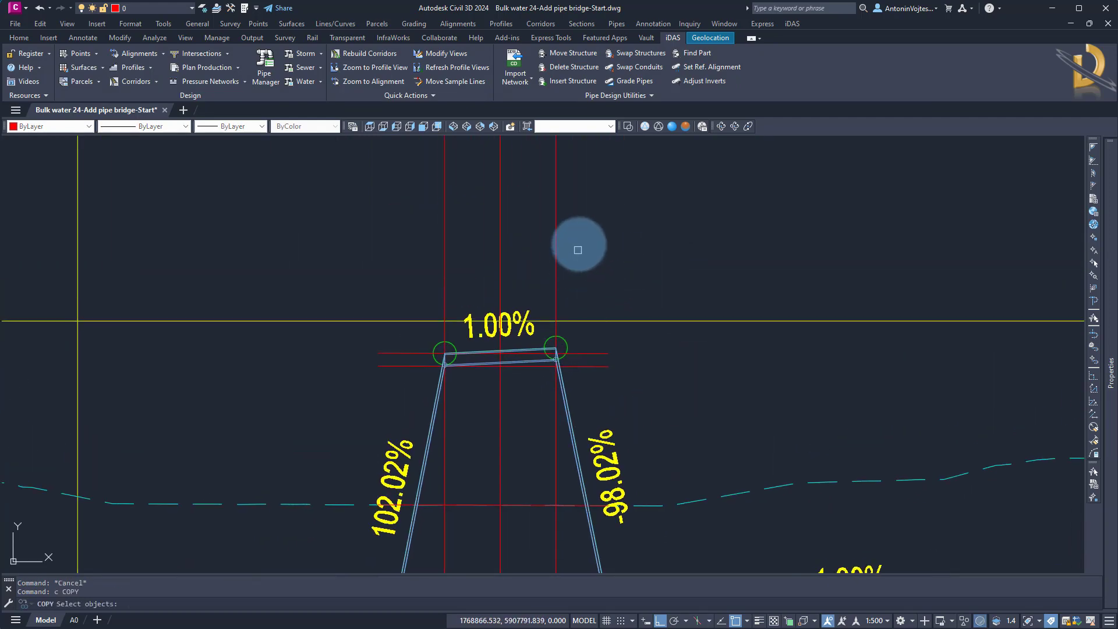
{"action": "left_click", "coordinate": [576, 243]}
{"action": "left_click", "coordinate": [535, 238]}
{"action": "key", "text": "Return"}
{"action": "left_click", "coordinate": [731, 246]}
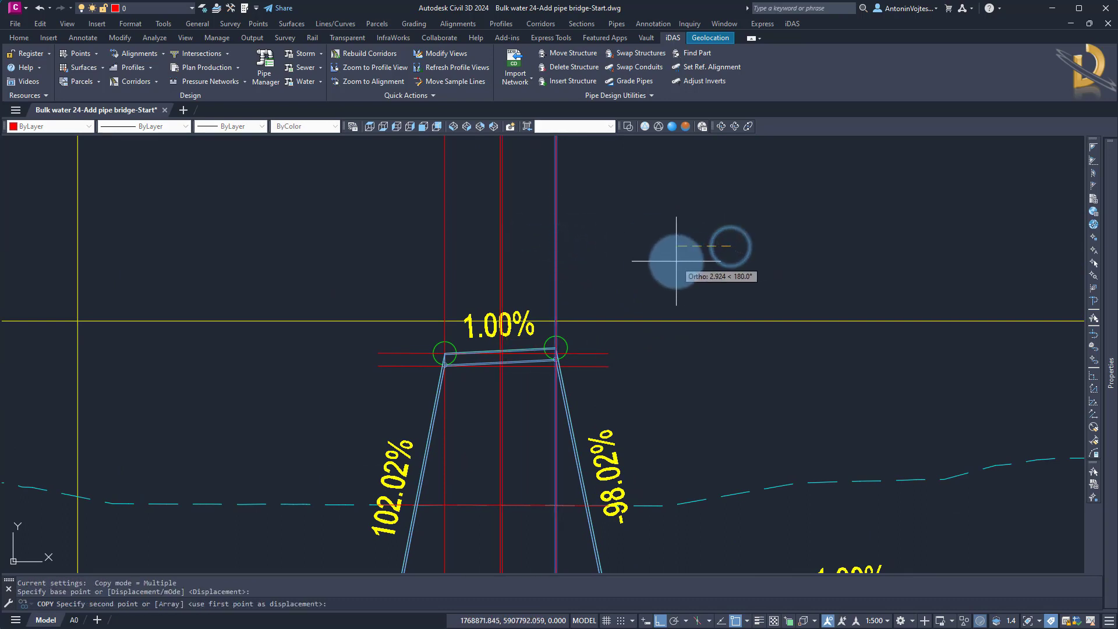
{"action": "type", "text": "0.5"}
{"action": "key", "text": "Return"}
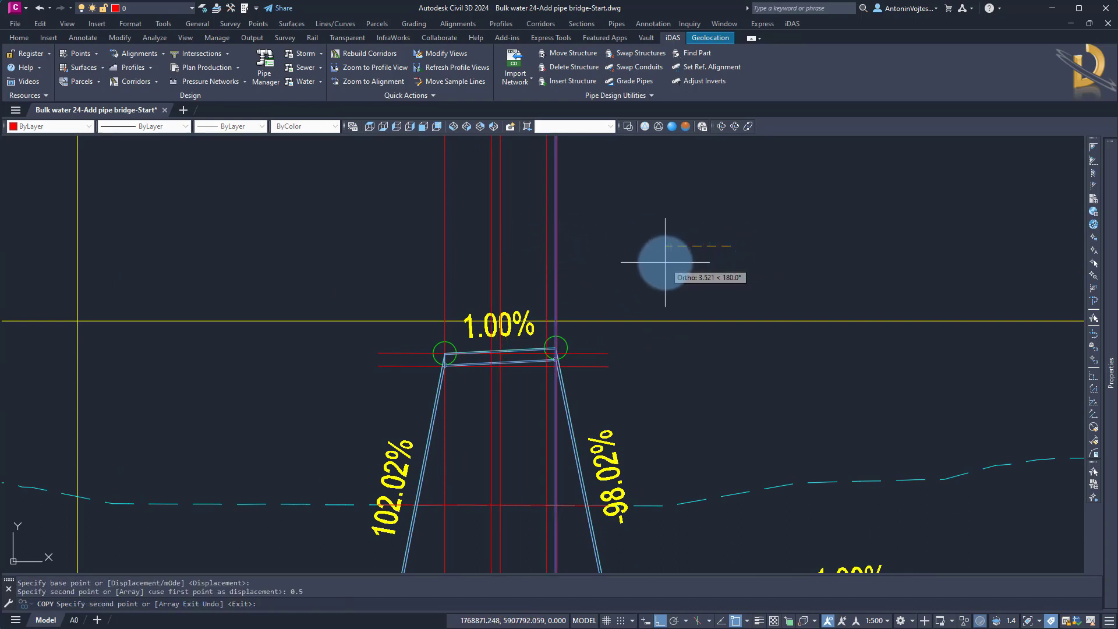
{"action": "key", "text": "Escape"}
Insert an Air Valve on the Bulk Water network where the copied line meets the bridge profile, interpolating structure depth from the current pipe slope
{"action": "scroll", "coordinate": [555, 350], "scroll_direction": "up", "scroll_amount": 4}
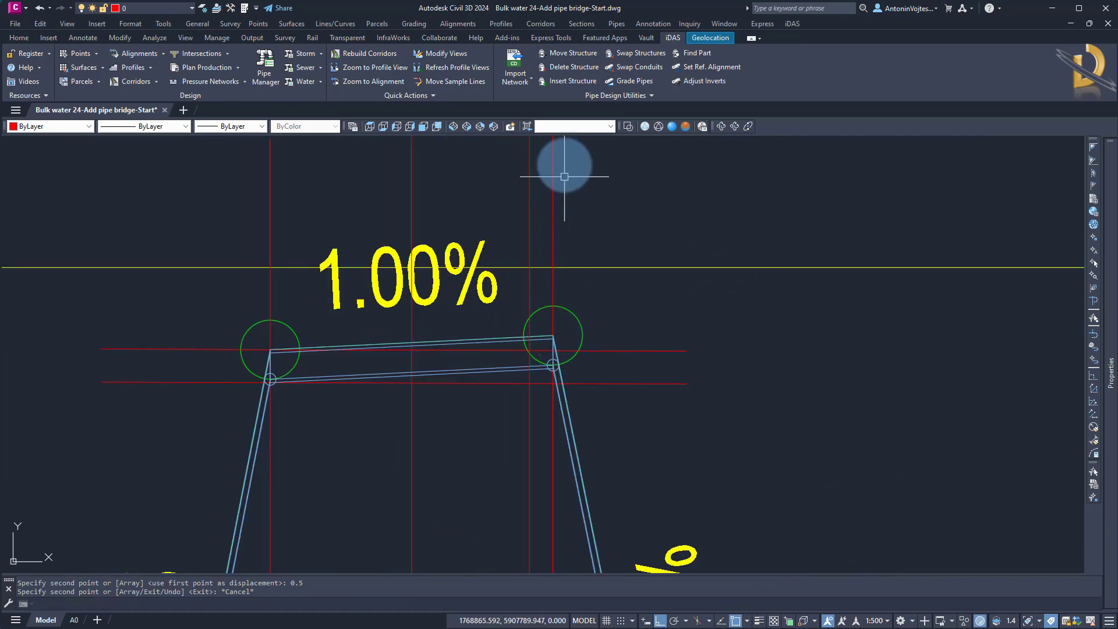
{"action": "left_click", "coordinate": [565, 82]}
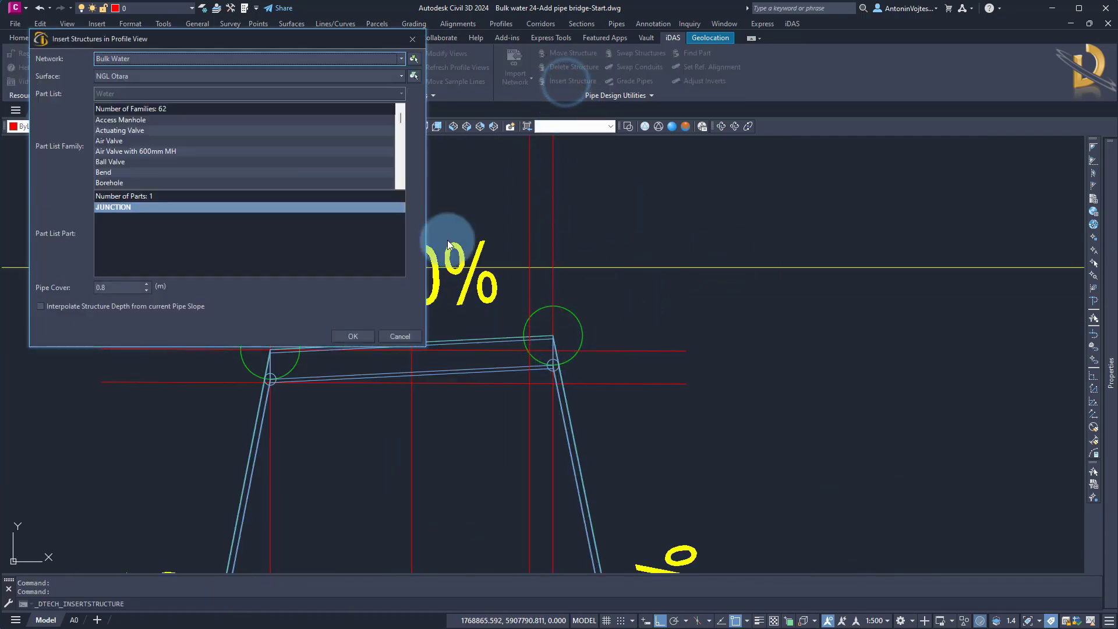
{"action": "left_click", "coordinate": [125, 141]}
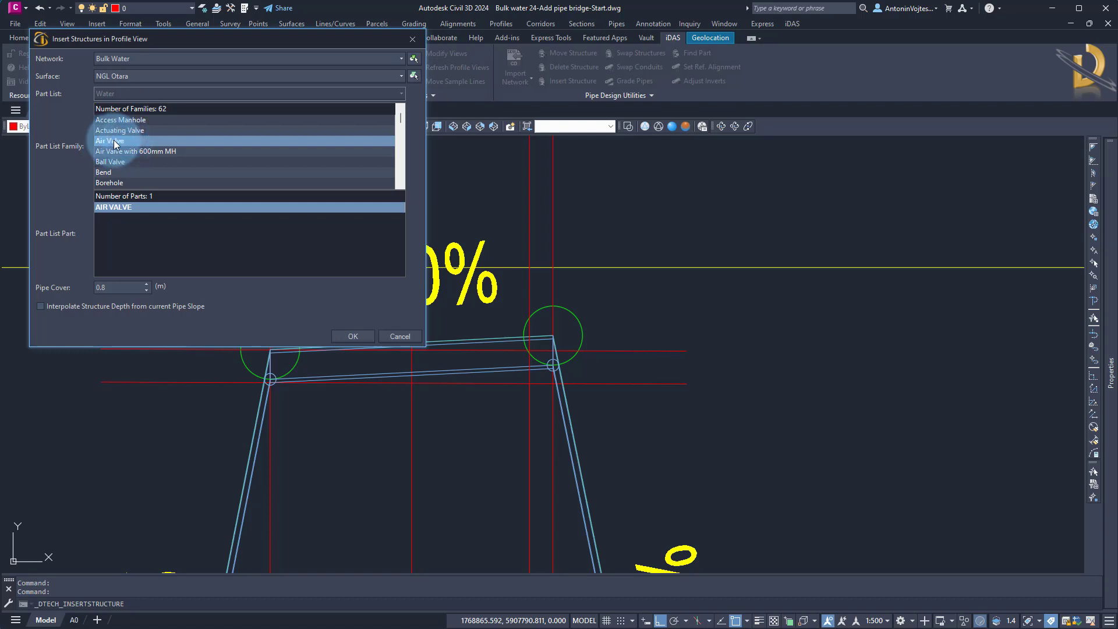
{"action": "left_click", "coordinate": [59, 306]}
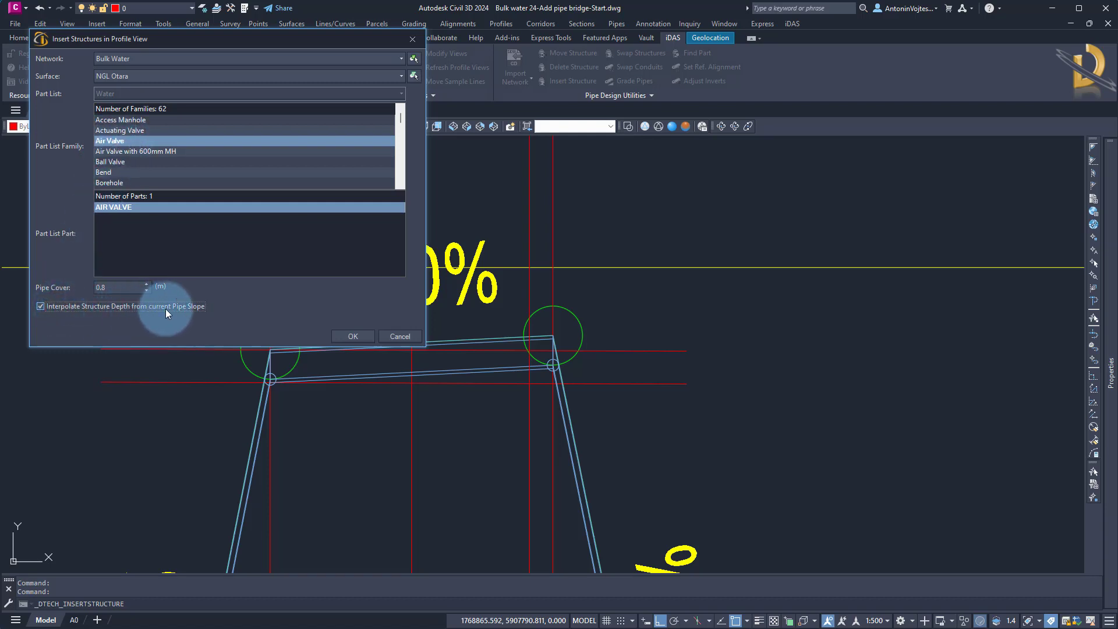
{"action": "left_click", "coordinate": [353, 338]}
{"action": "scroll", "coordinate": [544, 316], "scroll_direction": "up", "scroll_amount": 6}
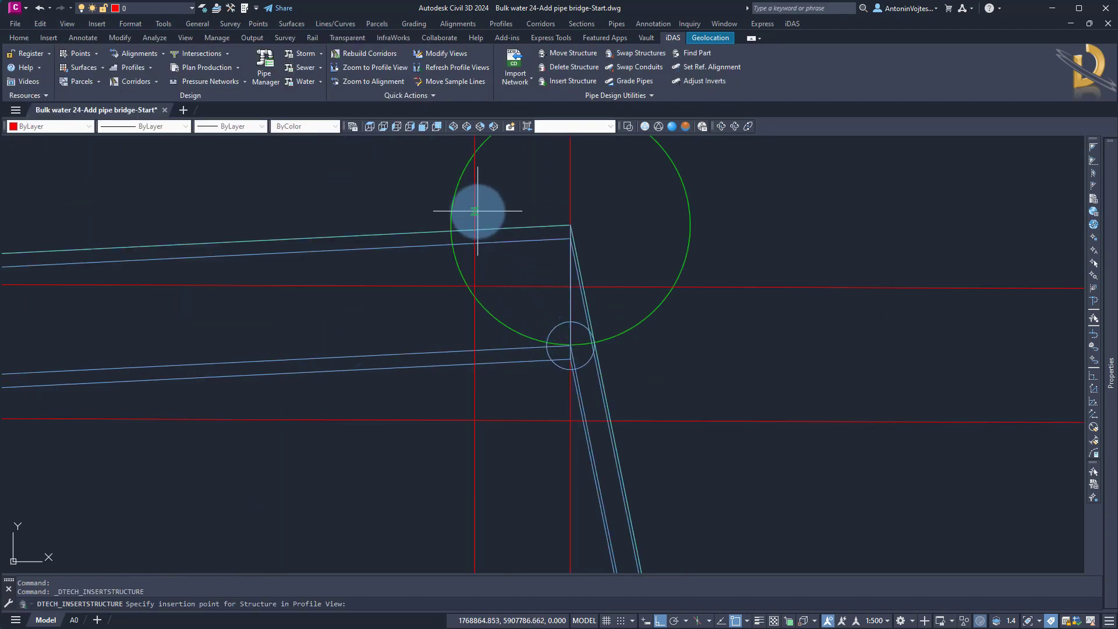
{"action": "key", "text": "Escape"}
Set the vertical exaggeration in the profile view's style to 1
{"action": "scroll", "coordinate": [474, 400], "scroll_direction": "down", "scroll_amount": 8}
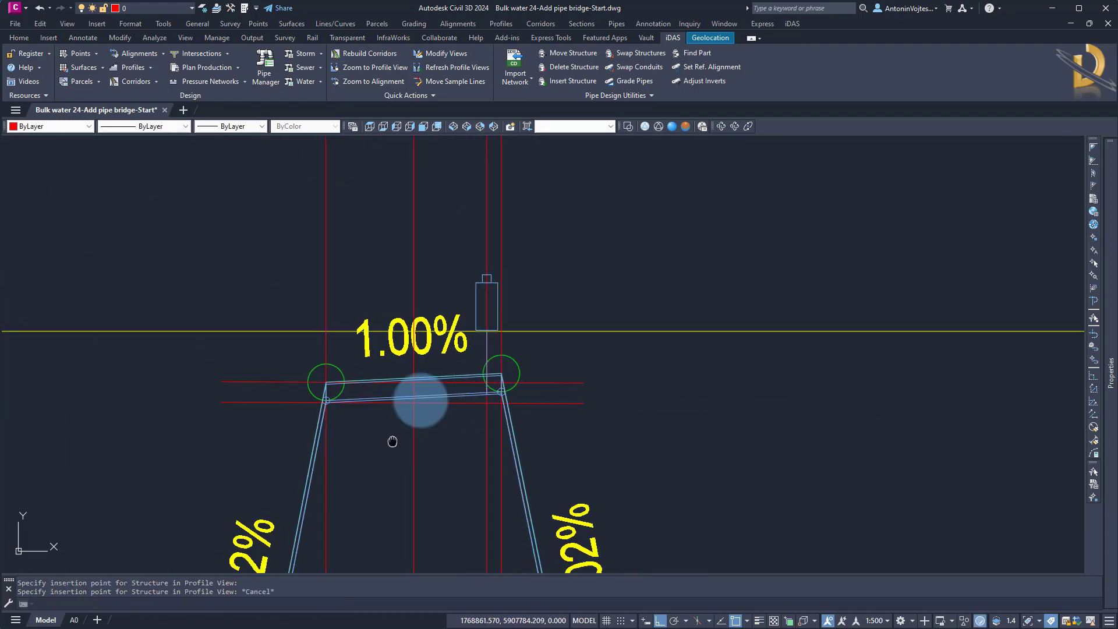
{"action": "middle_click_drag", "start_coordinate": [392, 440], "coordinate": [502, 302]}
{"action": "scroll", "coordinate": [502, 303], "scroll_direction": "down", "scroll_amount": 3}
{"action": "scroll", "coordinate": [508, 338], "scroll_direction": "down", "scroll_amount": 4}
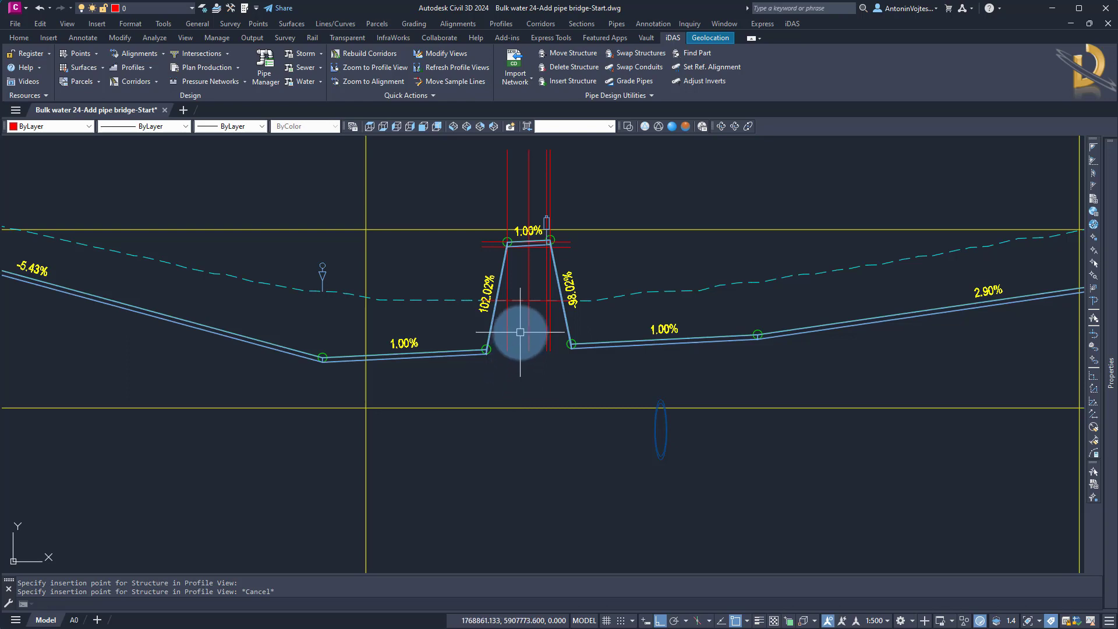
{"action": "left_click", "coordinate": [606, 231]}
{"action": "right_click", "coordinate": [606, 232]}
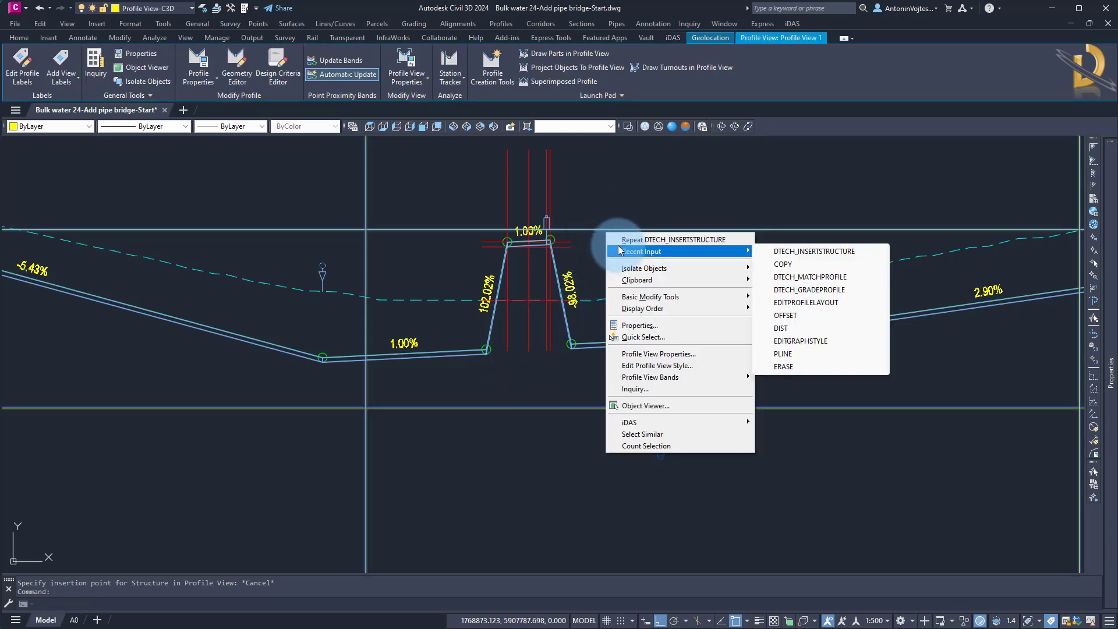
{"action": "left_click", "coordinate": [657, 366]}
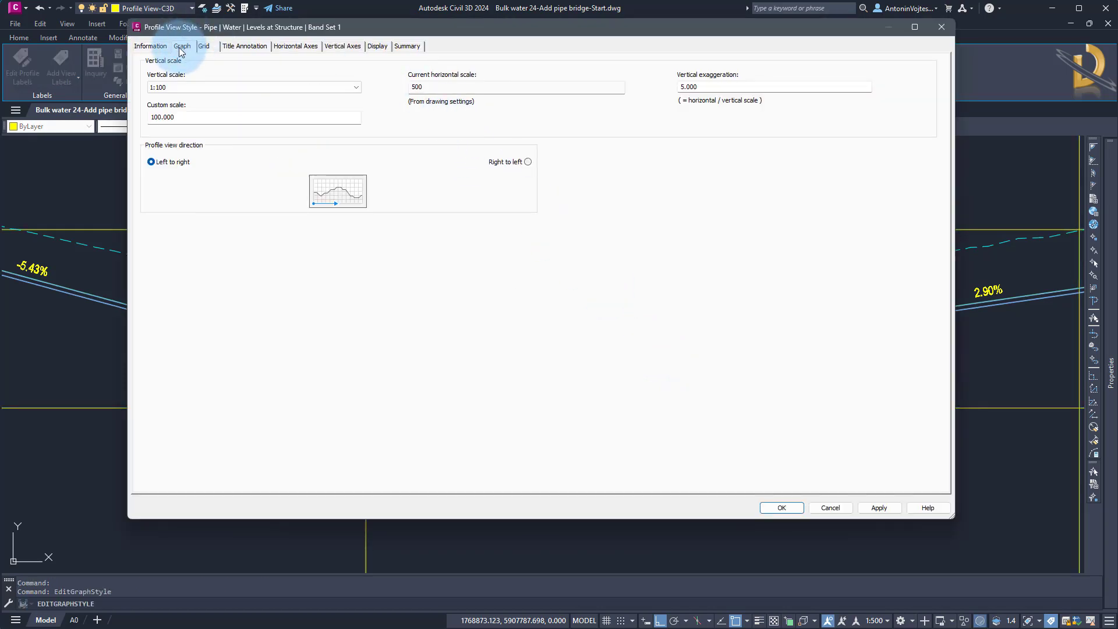
{"action": "left_click_drag", "start_coordinate": [713, 85], "coordinate": [676, 90]}
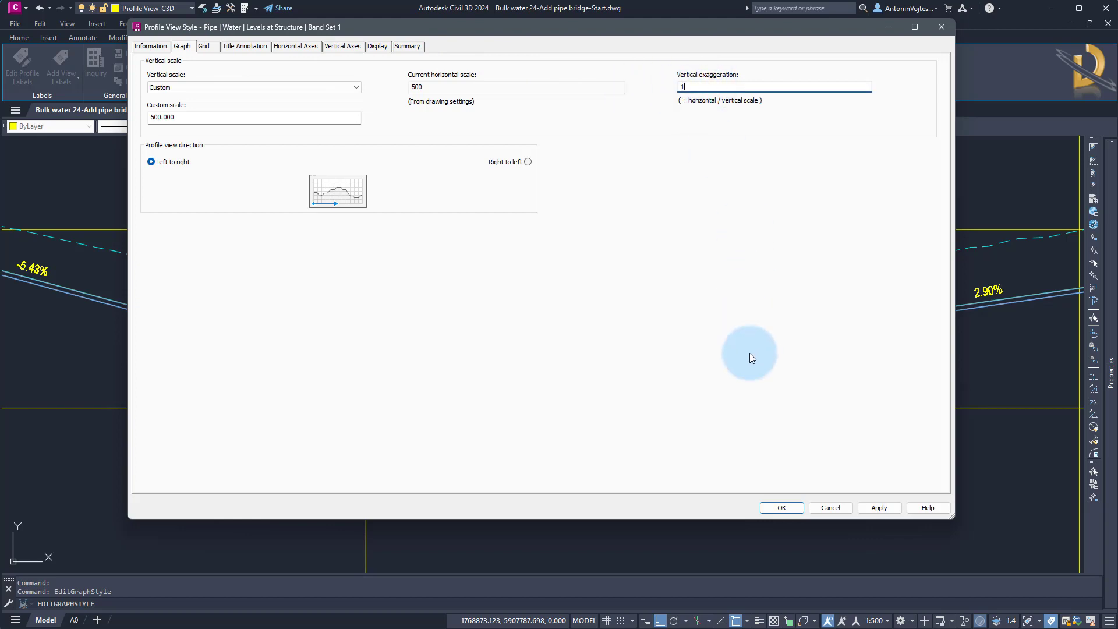
{"action": "left_click", "coordinate": [782, 508]}
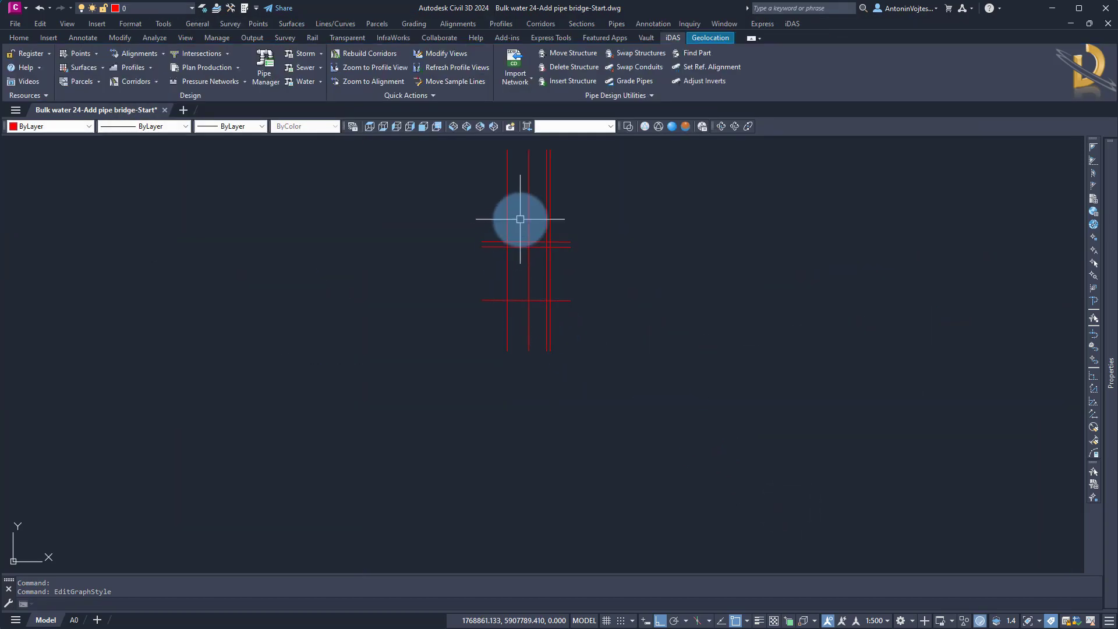
Start a polyline on the profile left of the bridge and trace it to the lower left PVI
{"action": "scroll", "coordinate": [519, 291], "scroll_direction": "up", "scroll_amount": 10}
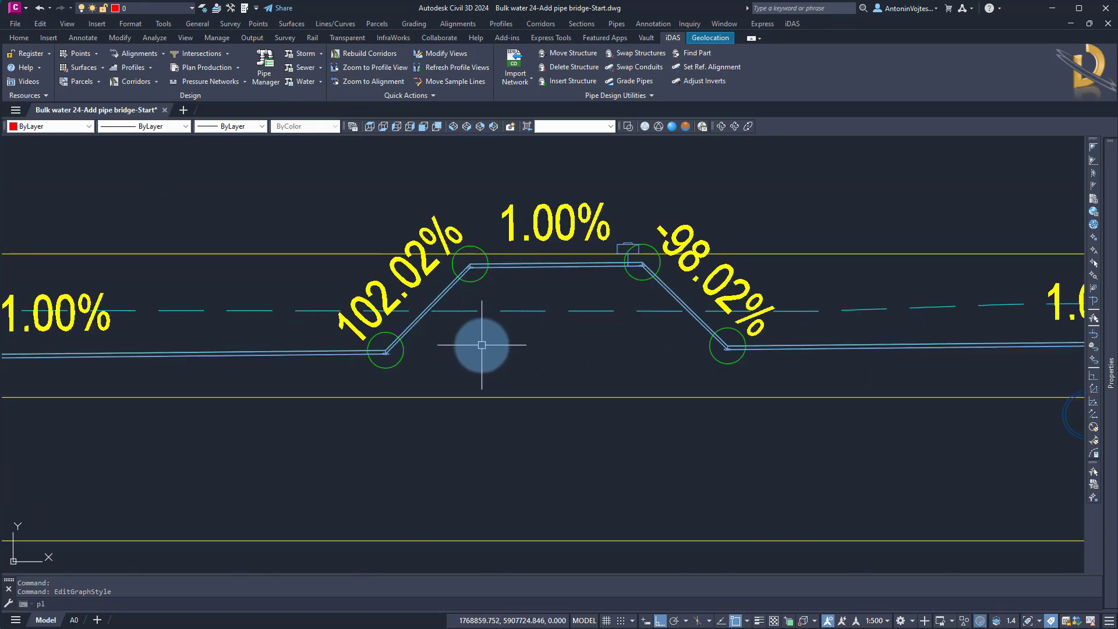
{"action": "key", "text": "Return"}
{"action": "scroll", "coordinate": [349, 360], "scroll_direction": "up", "scroll_amount": 5}
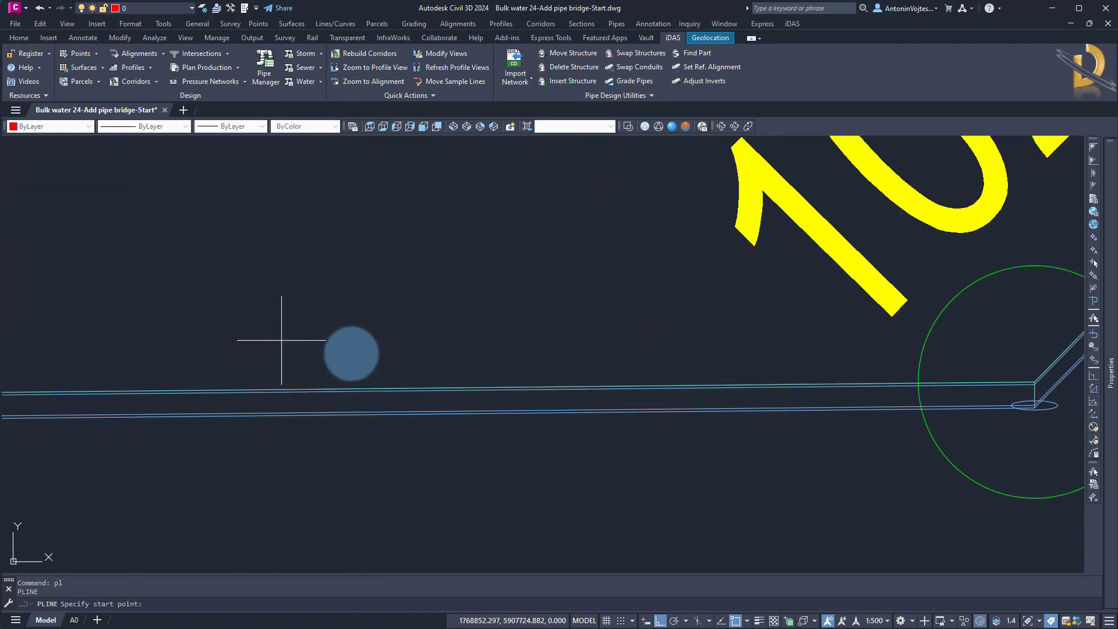
{"action": "scroll", "coordinate": [485, 390], "scroll_direction": "up", "scroll_amount": 3}
{"action": "left_click", "coordinate": [482, 379]}
{"action": "scroll", "coordinate": [344, 405], "scroll_direction": "down", "scroll_amount": 5}
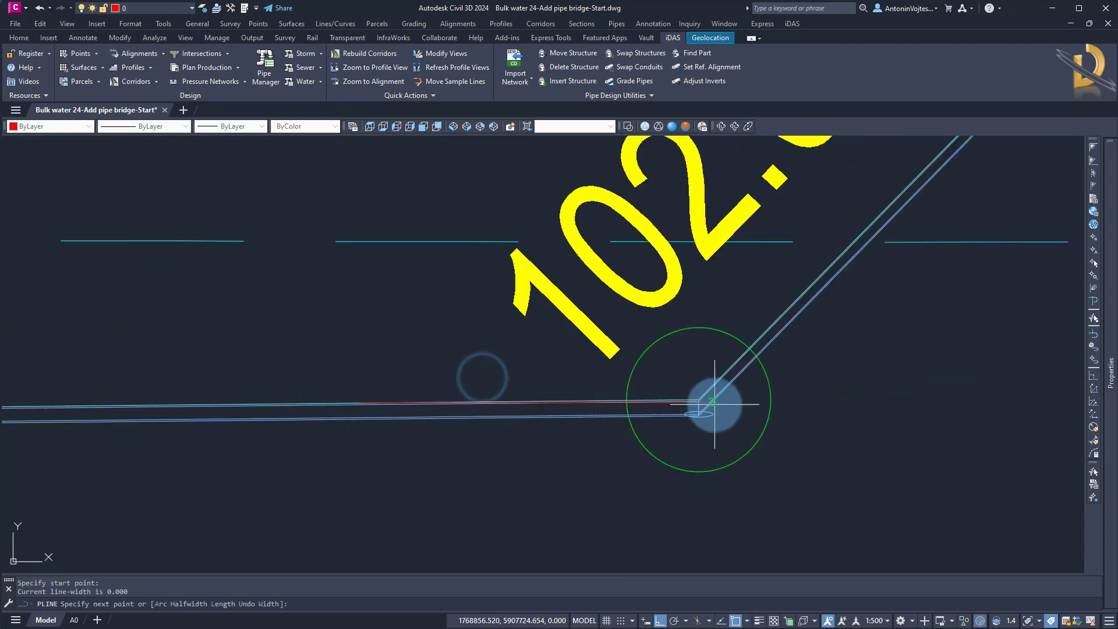
{"action": "scroll", "coordinate": [715, 405], "scroll_direction": "up", "scroll_amount": 6}
{"action": "left_click", "coordinate": [550, 354]}
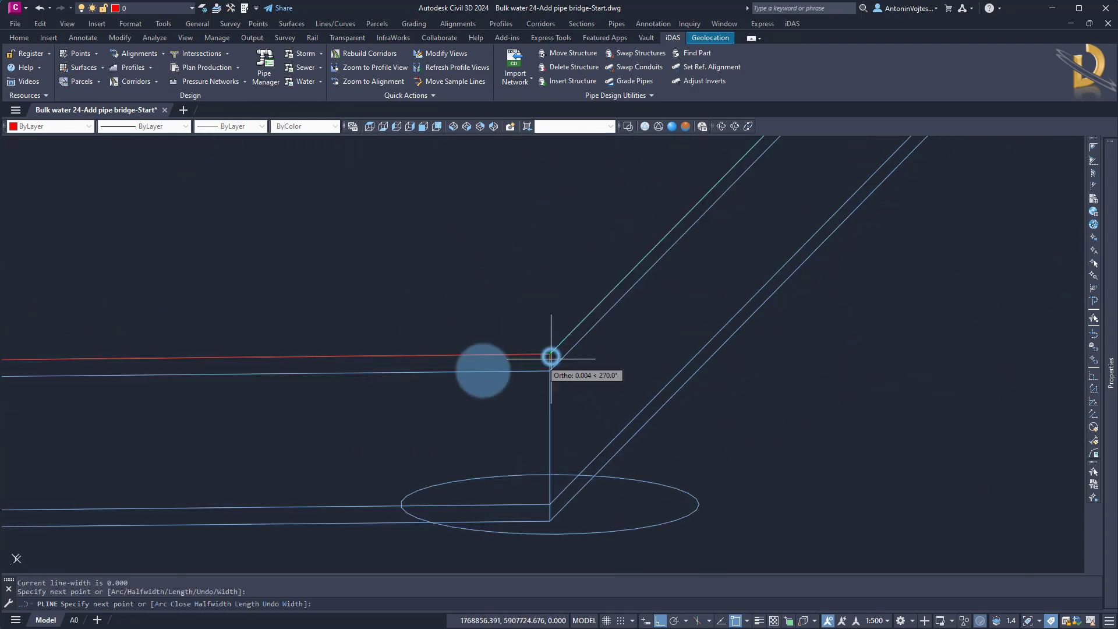
Continue the polyline up to the bridge's upper left PVI and across to its upper right PVI
{"action": "scroll", "coordinate": [394, 416], "scroll_direction": "down", "scroll_amount": 6}
{"action": "middle_click_drag", "start_coordinate": [705, 282], "coordinate": [705, 282]}
{"action": "scroll", "coordinate": [605, 276], "scroll_direction": "up", "scroll_amount": 5}
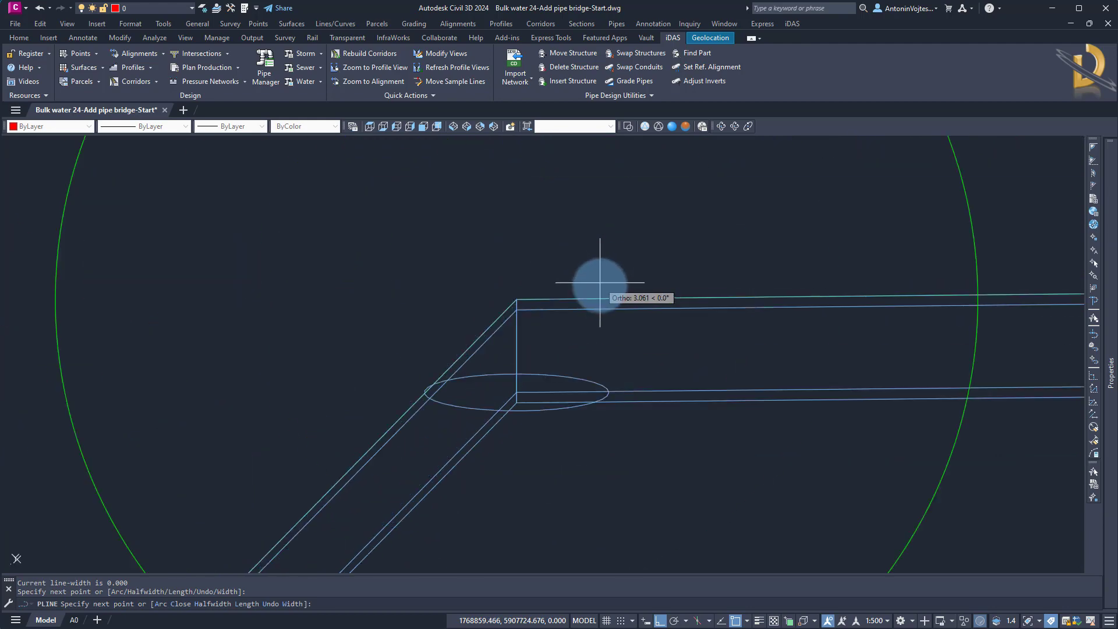
{"action": "left_click", "coordinate": [466, 307]}
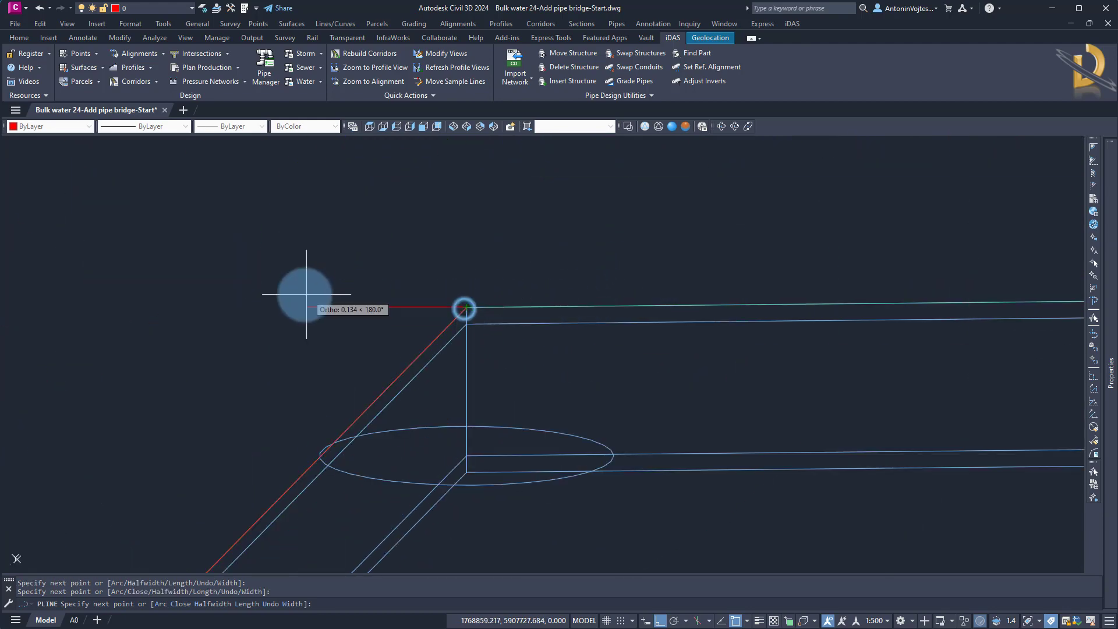
{"action": "scroll", "coordinate": [310, 318], "scroll_direction": "down", "scroll_amount": 4}
{"action": "middle_click_drag", "start_coordinate": [668, 337], "coordinate": [250, 298]}
{"action": "scroll", "coordinate": [477, 319], "scroll_direction": "down", "scroll_amount": 1}
{"action": "scroll", "coordinate": [789, 291], "scroll_direction": "up", "scroll_amount": 3}
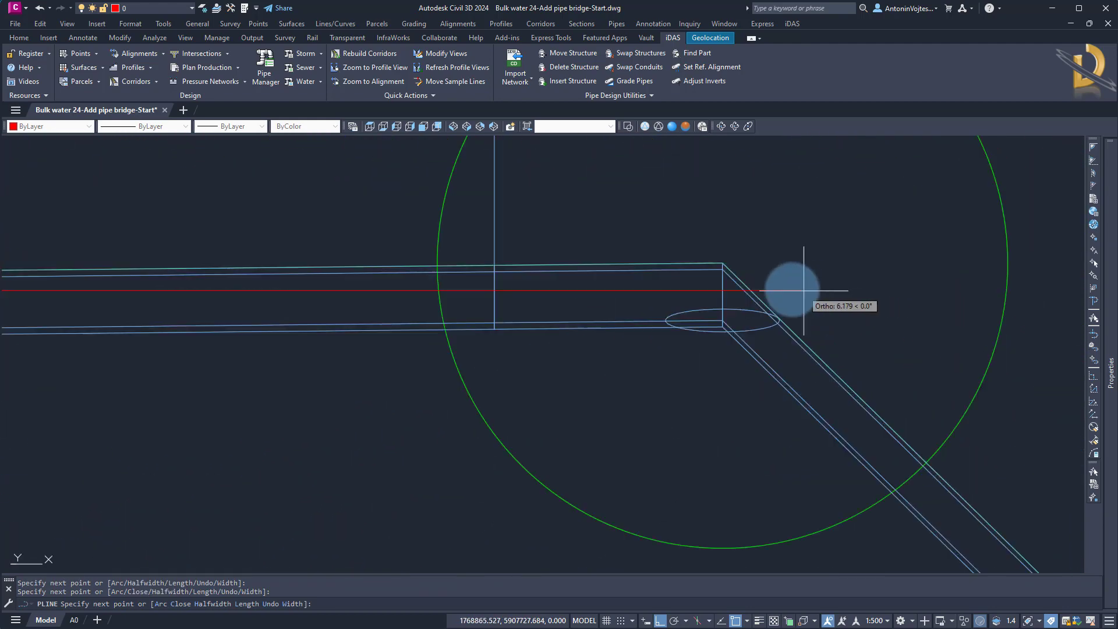
{"action": "scroll", "coordinate": [688, 243], "scroll_direction": "up", "scroll_amount": 2}
{"action": "left_click", "coordinate": [685, 244]}
Trace the polyline down to the lower right PVI, extend it along the profile to the right, and finish it
{"action": "scroll", "coordinate": [425, 260], "scroll_direction": "down", "scroll_amount": 4}
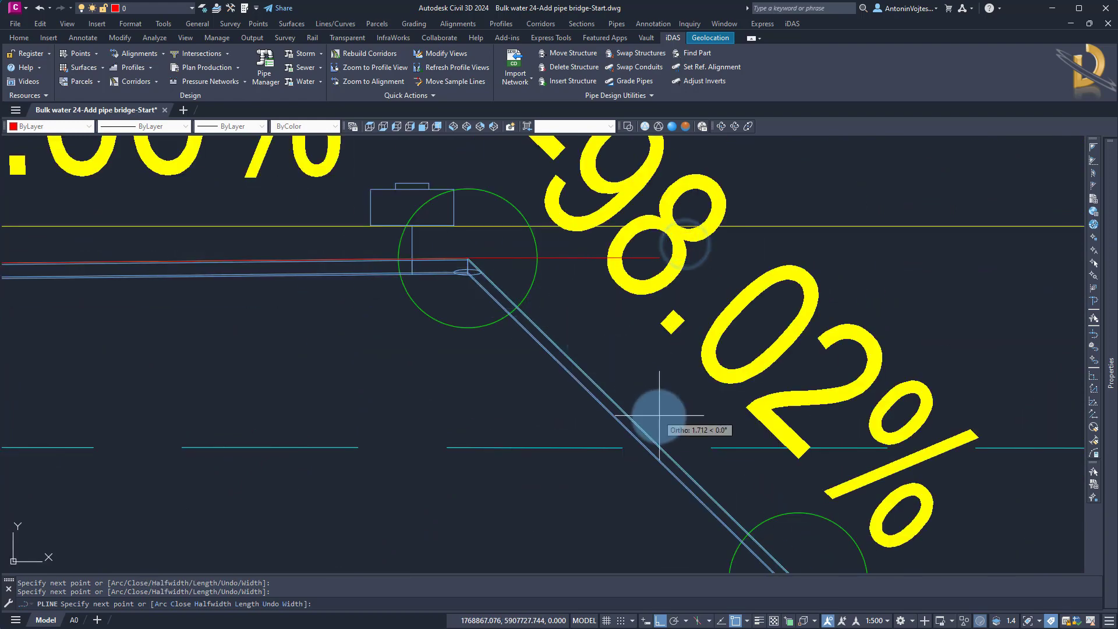
{"action": "middle_click_drag", "start_coordinate": [768, 560], "coordinate": [639, 362]}
{"action": "scroll", "coordinate": [654, 390], "scroll_direction": "up", "scroll_amount": 4}
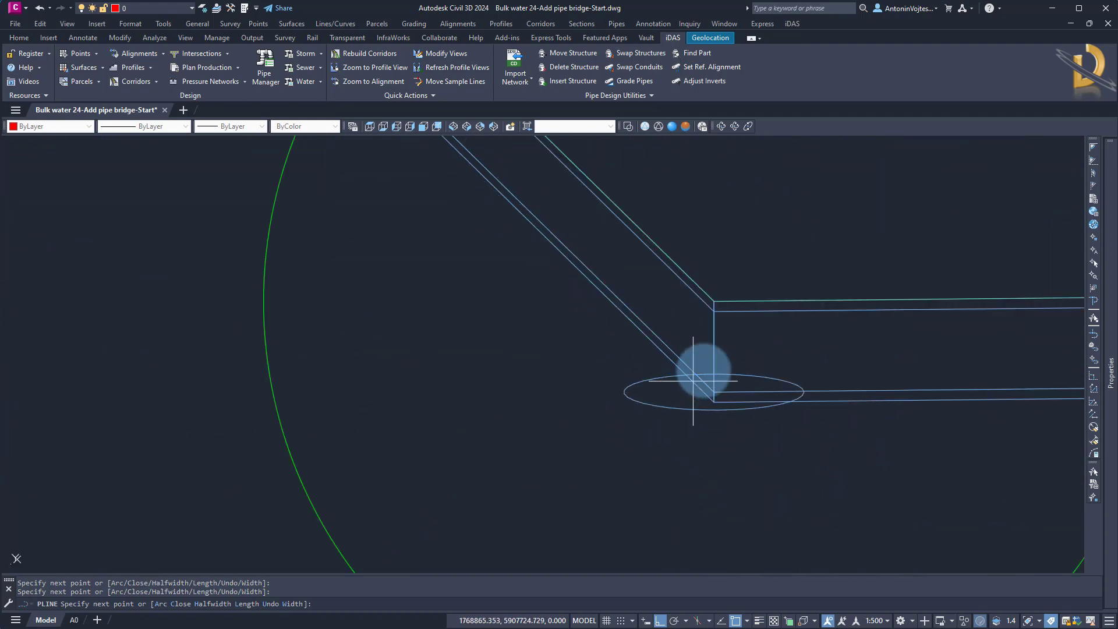
{"action": "left_click", "coordinate": [716, 300]}
{"action": "scroll", "coordinate": [606, 312], "scroll_direction": "down", "scroll_amount": 4}
{"action": "scroll", "coordinate": [869, 349], "scroll_direction": "up", "scroll_amount": 4}
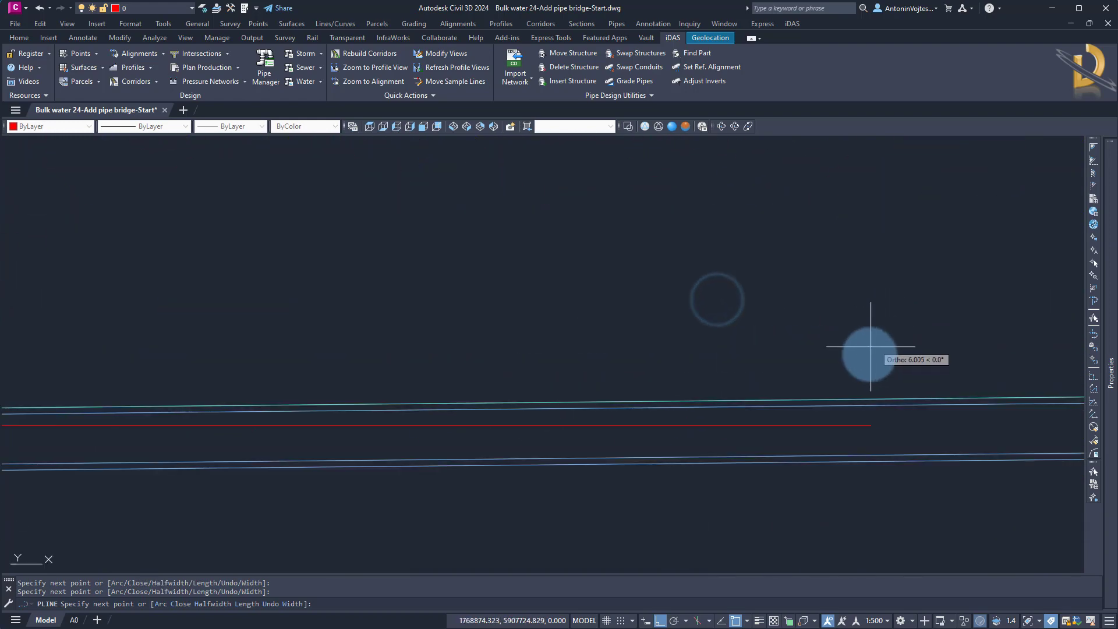
{"action": "left_click", "coordinate": [850, 399]}
{"action": "key", "text": "Return"}
Add an angular dimension between the polyline's approach and rising segments at the bridge's lower left bend
{"action": "scroll", "coordinate": [824, 287], "scroll_direction": "down", "scroll_amount": 4}
{"action": "scroll", "coordinate": [551, 300], "scroll_direction": "up", "scroll_amount": 3}
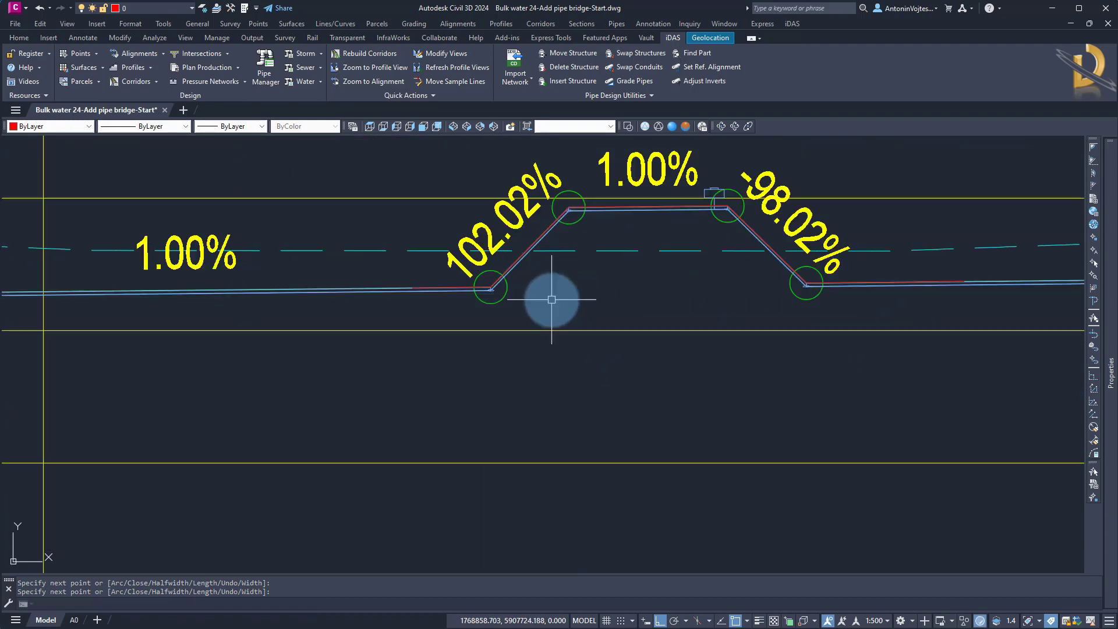
{"action": "middle_click_drag", "start_coordinate": [551, 298], "coordinate": [509, 341]}
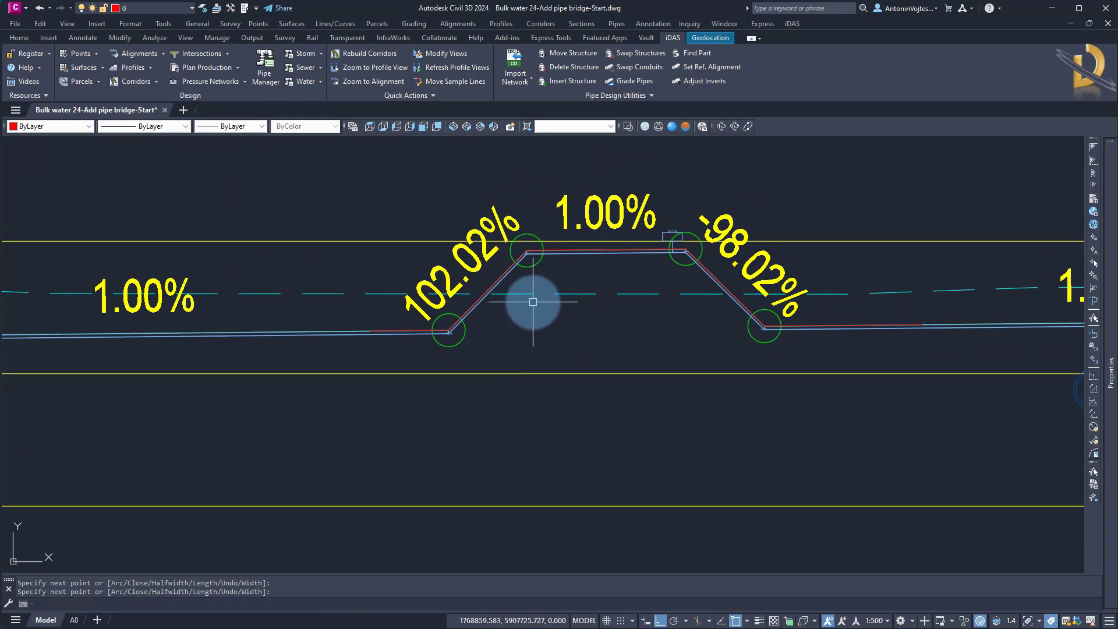
{"action": "type", "text": "da"}
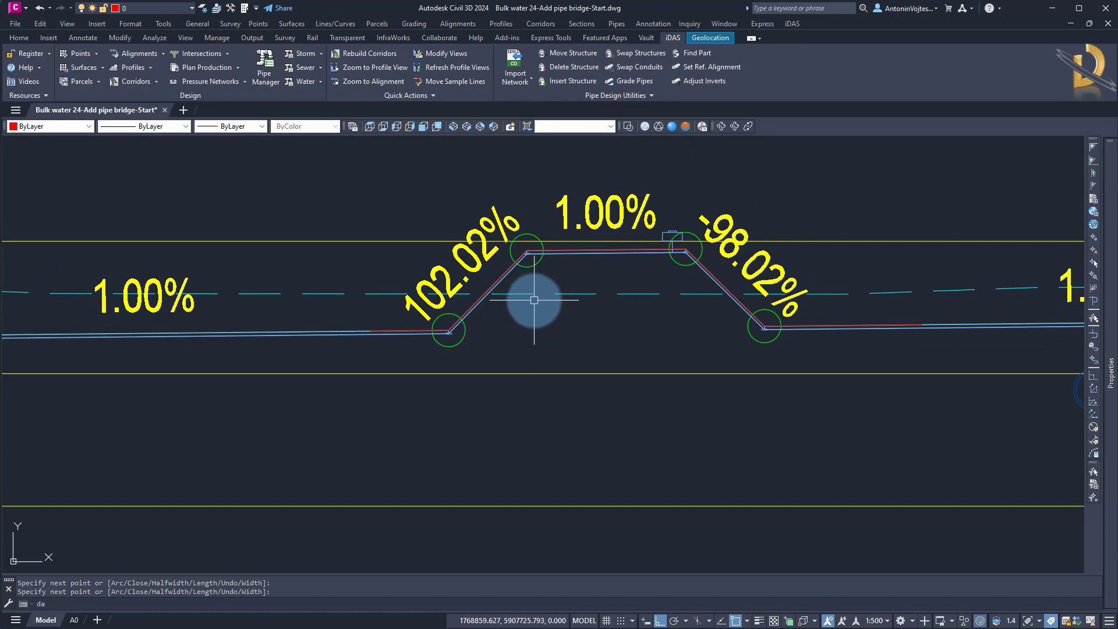
{"action": "type", "text": "n"}
{"action": "key", "text": "Return"}
{"action": "scroll", "coordinate": [419, 326], "scroll_direction": "up", "scroll_amount": 6}
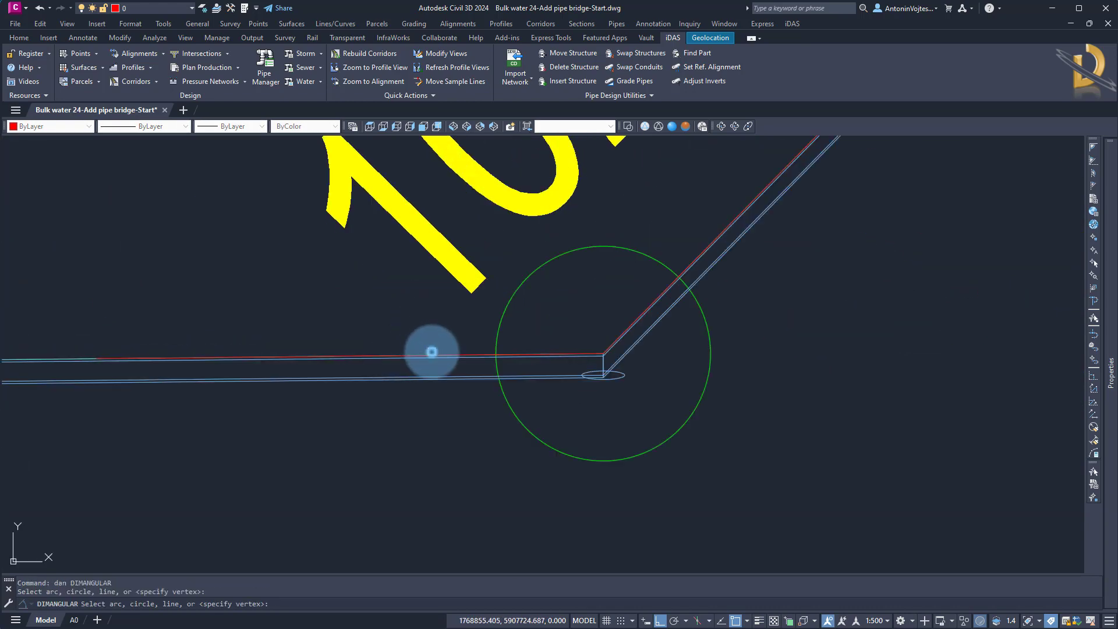
{"action": "left_click", "coordinate": [431, 351]}
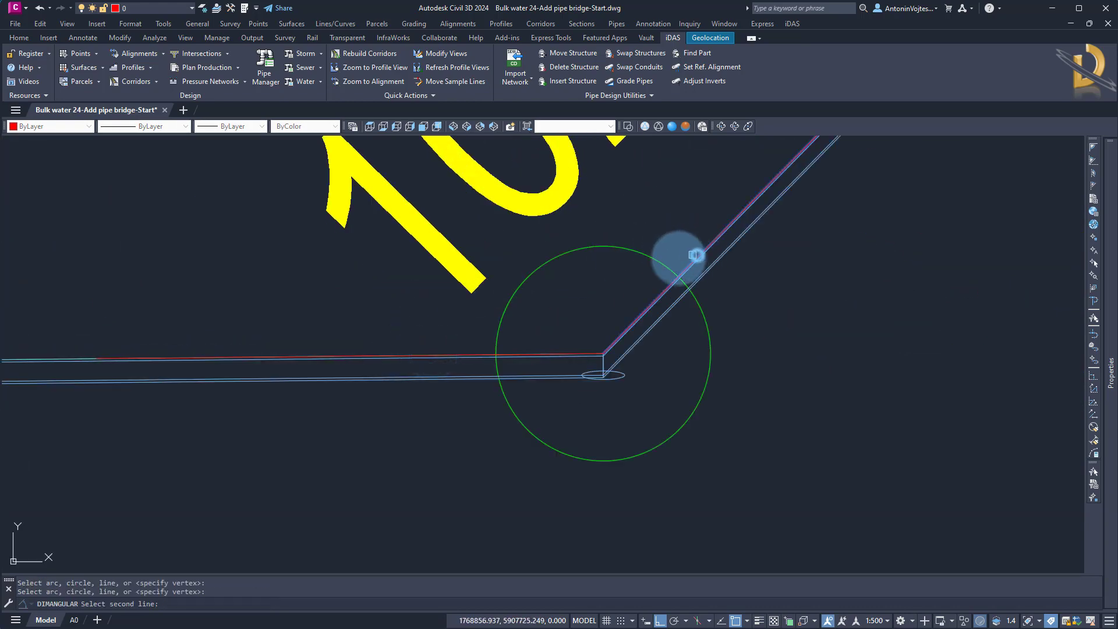
{"action": "scroll", "coordinate": [696, 255], "scroll_direction": "down", "scroll_amount": 3}
{"action": "scroll", "coordinate": [607, 308], "scroll_direction": "up", "scroll_amount": 3}
{"action": "left_click", "coordinate": [602, 305]}
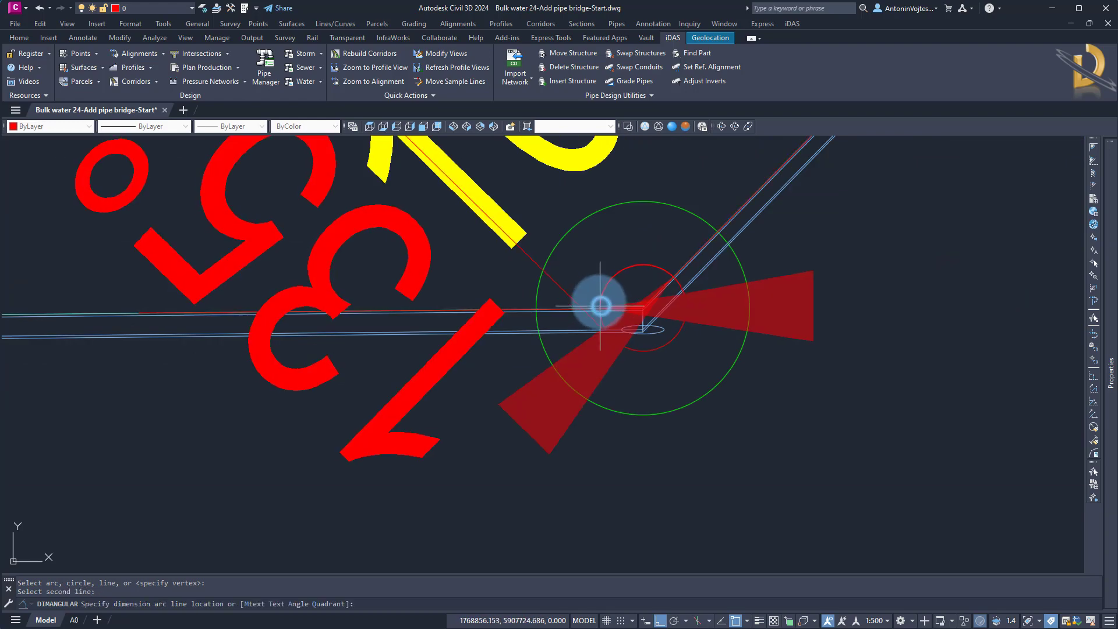
{"action": "scroll", "coordinate": [597, 312], "scroll_direction": "down", "scroll_amount": 3}
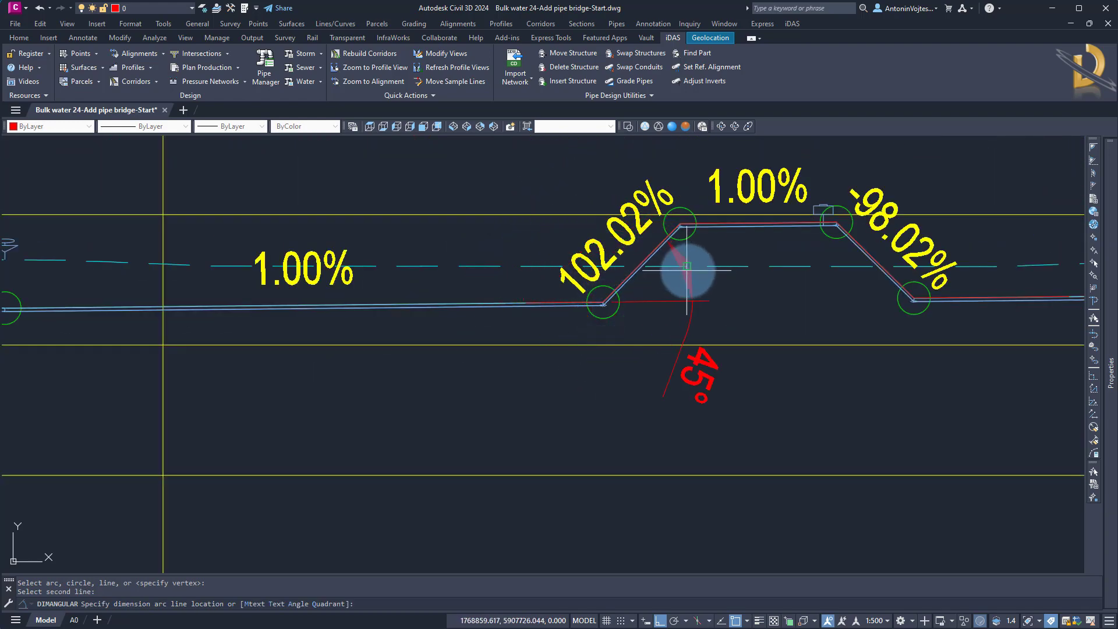
Add an angular dimension between the rising and top polyline segments at the bridge's upper left bend
{"action": "key", "text": "Return"}
{"action": "scroll", "coordinate": [699, 233], "scroll_direction": "up", "scroll_amount": 15}
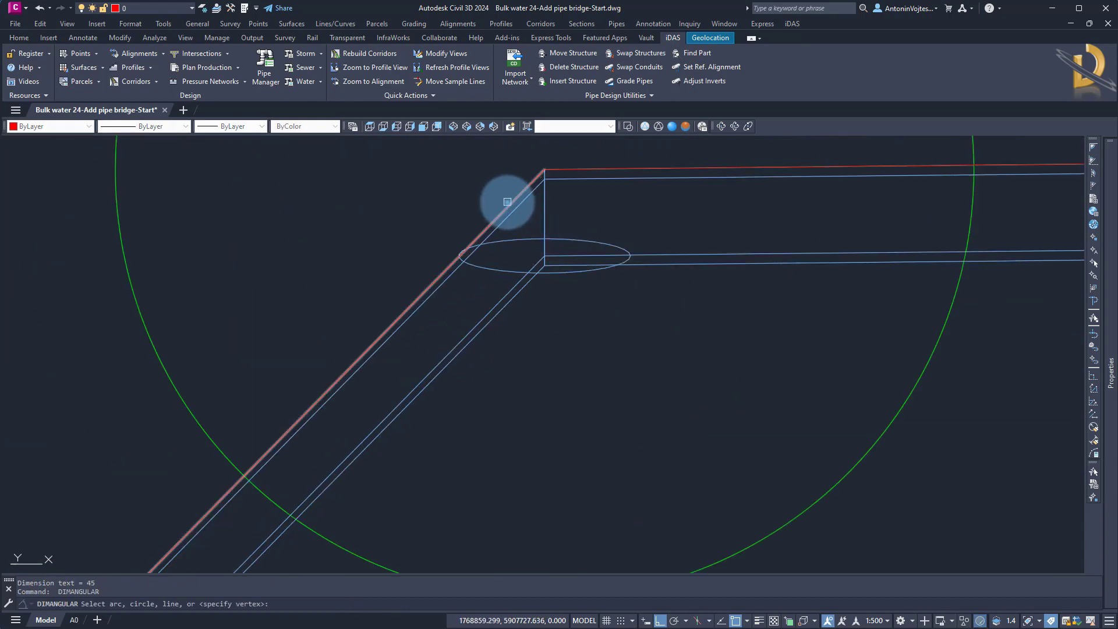
{"action": "left_click", "coordinate": [508, 202]}
{"action": "left_click", "coordinate": [588, 169]}
{"action": "scroll", "coordinate": [612, 260], "scroll_direction": "down", "scroll_amount": 5}
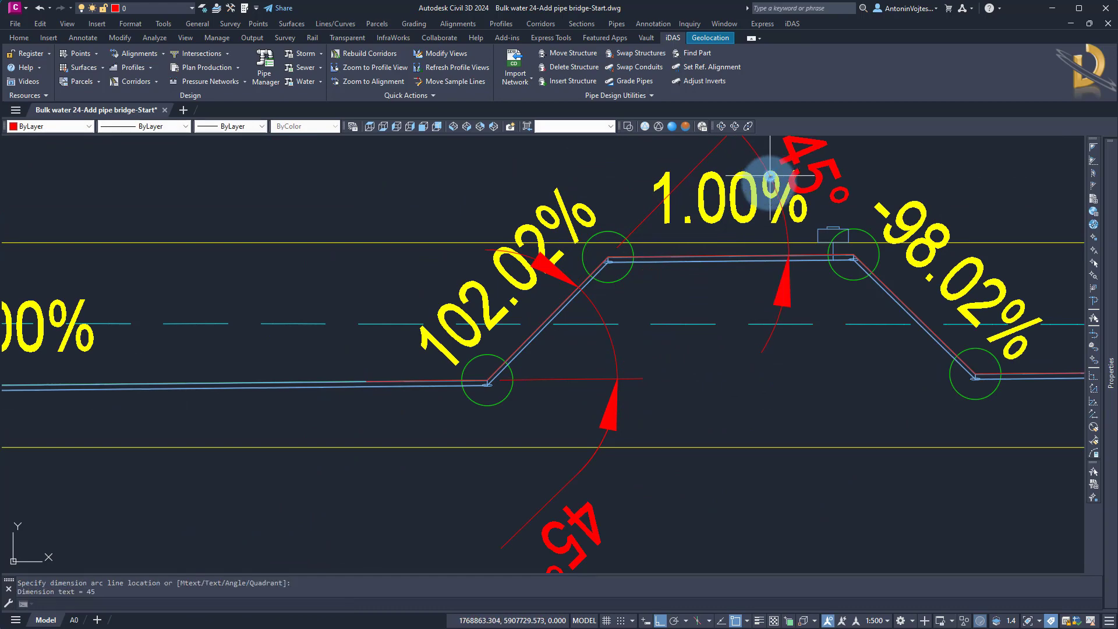
Add an angular dimension between the top and descending polyline segments at the bridge's upper right bend
{"action": "middle_click_drag", "start_coordinate": [870, 272], "coordinate": [612, 294]}
{"action": "scroll", "coordinate": [612, 291], "scroll_direction": "up", "scroll_amount": 8}
{"action": "key", "text": "Return"}
{"action": "scroll", "coordinate": [493, 193], "scroll_direction": "up", "scroll_amount": 6}
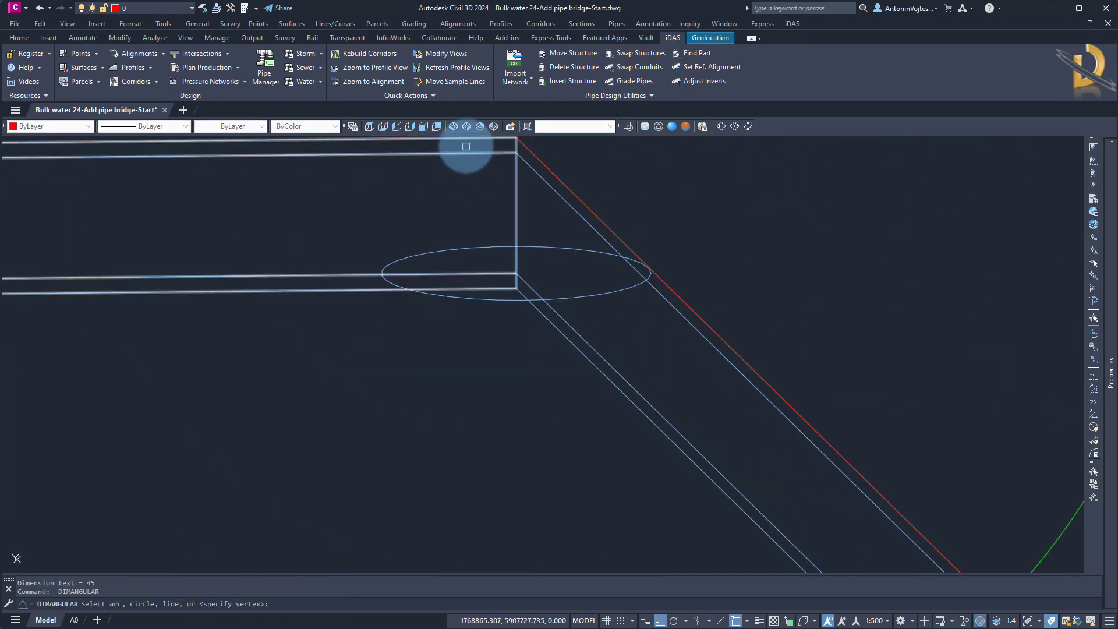
{"action": "middle_click_drag", "start_coordinate": [480, 159], "coordinate": [479, 195]}
{"action": "left_click", "coordinate": [544, 222]}
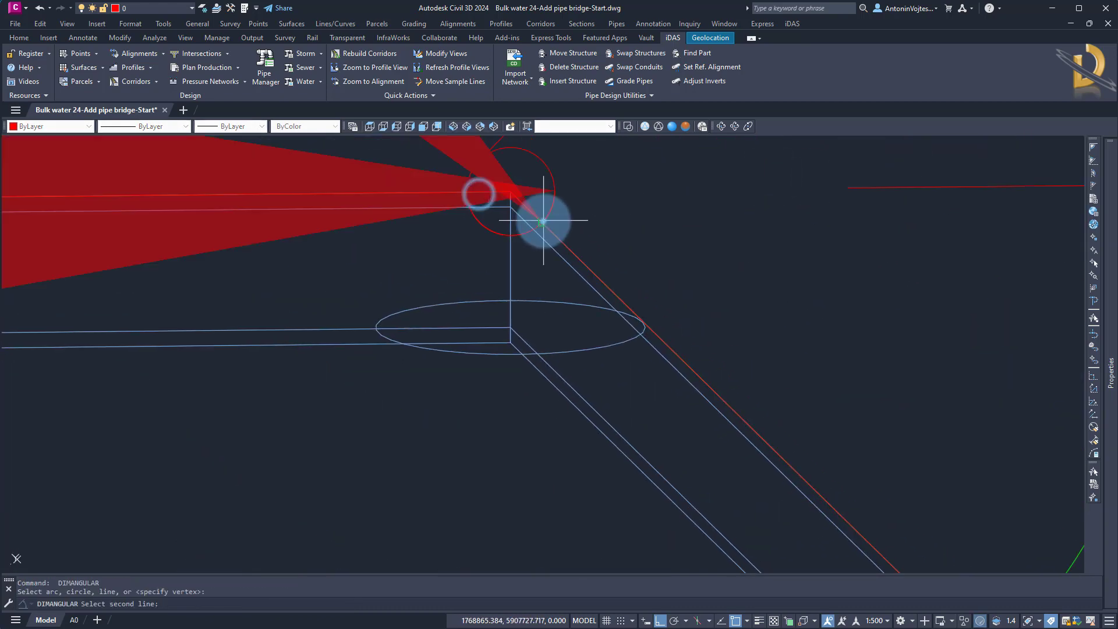
{"action": "scroll", "coordinate": [524, 251], "scroll_direction": "down", "scroll_amount": 6}
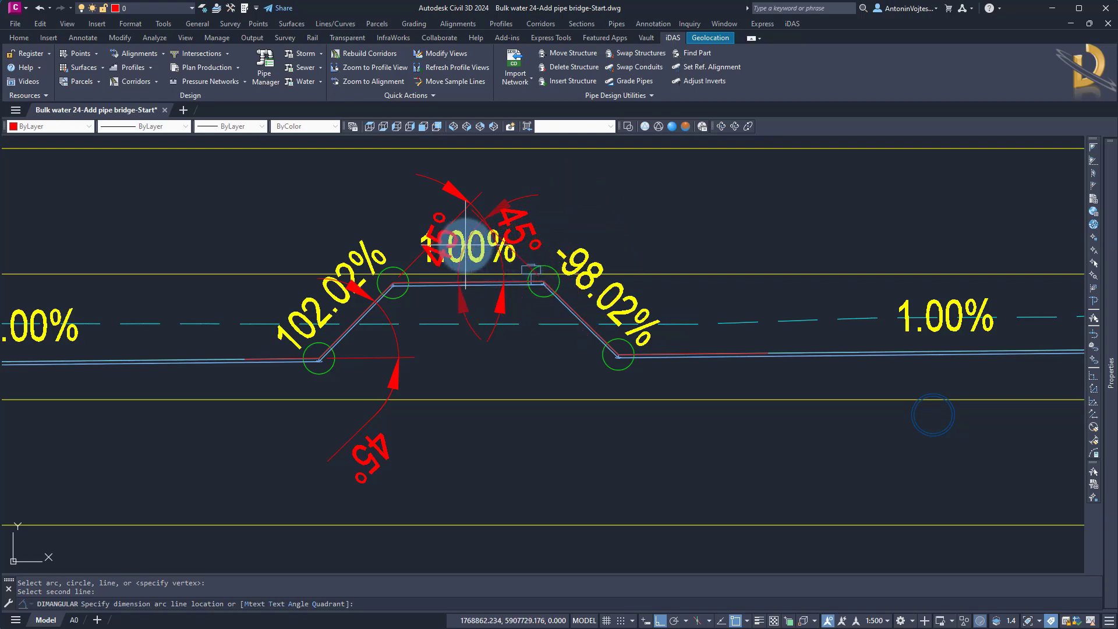
Add an angular dimension between the descending and outgoing polyline segments at the bridge's lower right bend, and end the command
{"action": "key", "text": "Return"}
{"action": "scroll", "coordinate": [466, 303], "scroll_direction": "up", "scroll_amount": 8}
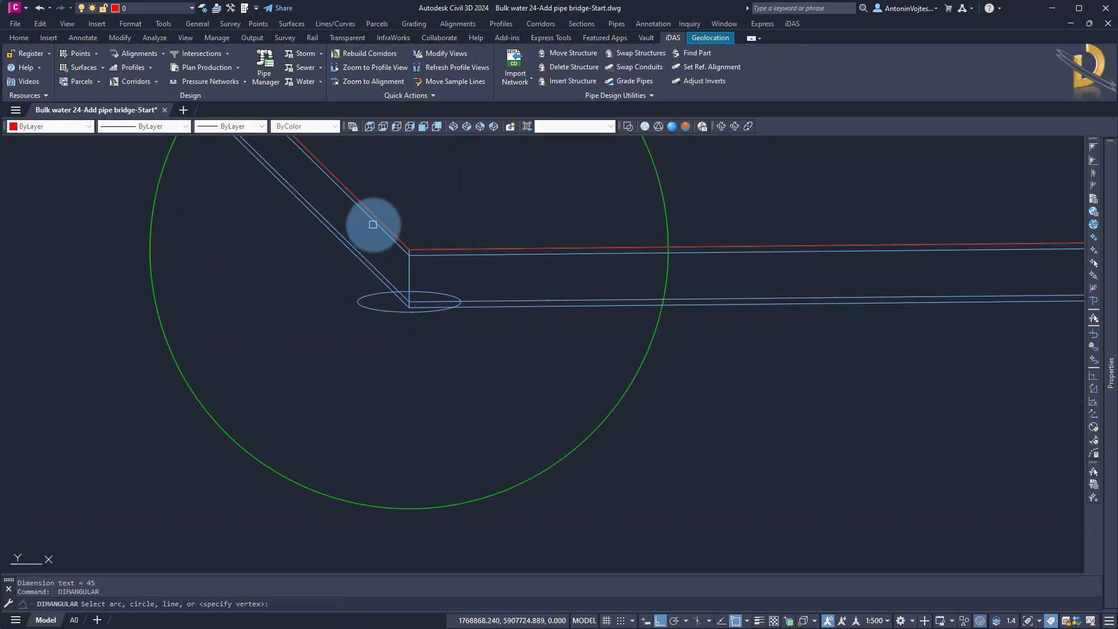
{"action": "left_click", "coordinate": [492, 286]}
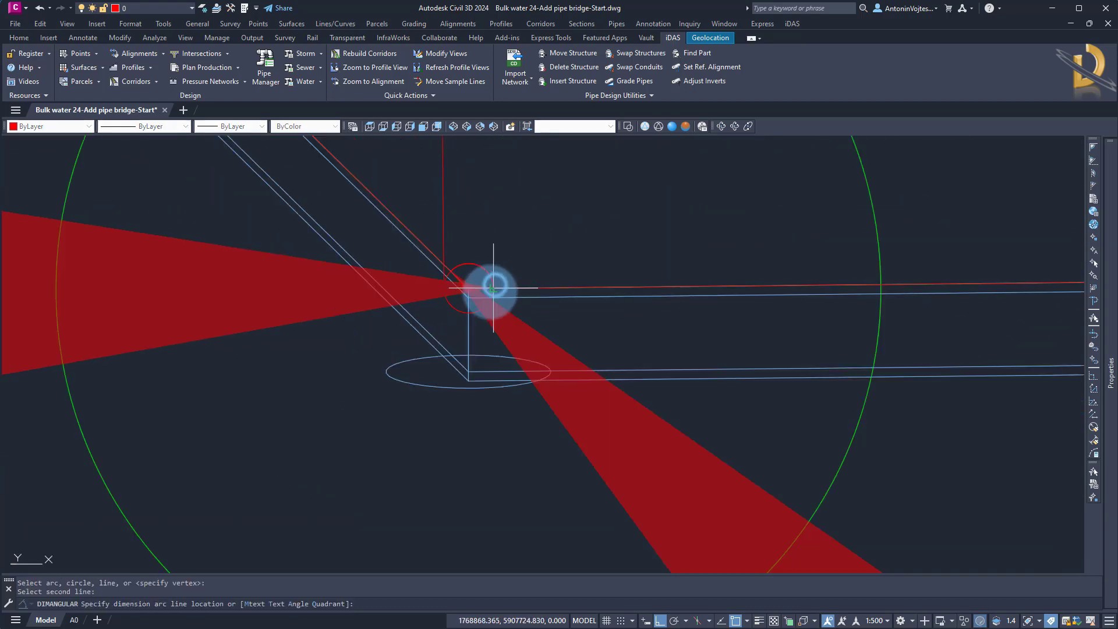
{"action": "scroll", "coordinate": [495, 285], "scroll_direction": "up", "scroll_amount": 5}
{"action": "scroll", "coordinate": [280, 250], "scroll_direction": "down", "scroll_amount": 6}
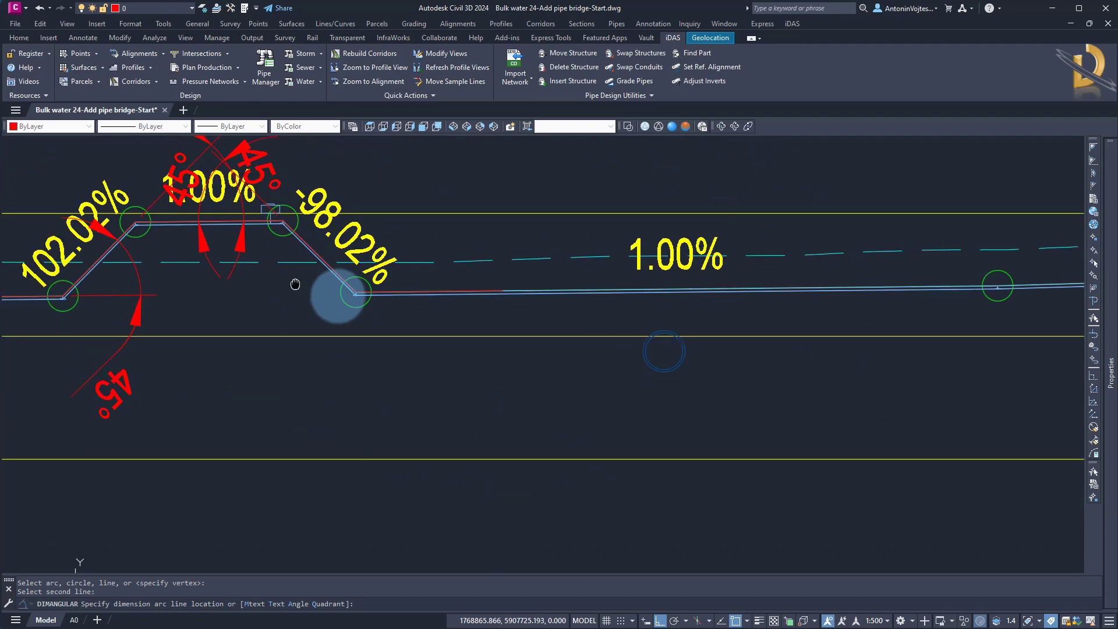
{"action": "left_click", "coordinate": [336, 296]}
{"action": "key", "text": "Escape"}
Edit the profile view's style to restore its vertical exaggeration from true scale
{"action": "mouse_move", "coordinate": [250, 349]}
{"action": "middle_mouse_down"}
{"action": "mouse_move", "coordinate": [637, 429]}
{"action": "mouse_move", "coordinate": [637, 439]}
{"action": "mouse_move", "coordinate": [560, 343]}
{"action": "middle_mouse_up"}
{"action": "double_click", "coordinate": [608, 373]}
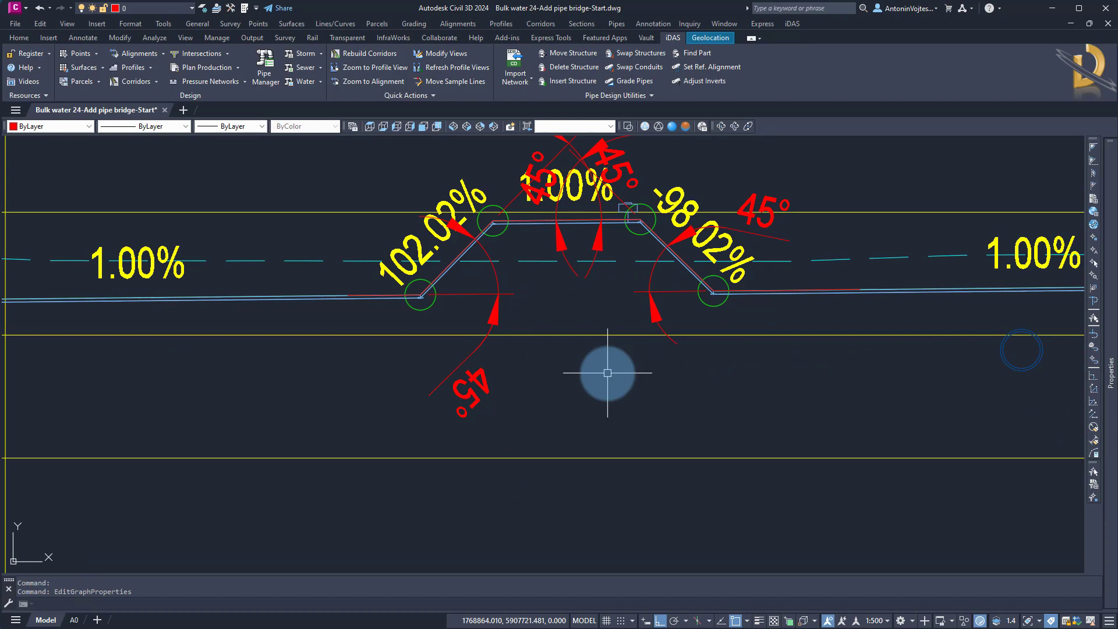
{"action": "left_click", "coordinate": [580, 335]}
{"action": "right_click", "coordinate": [578, 336]}
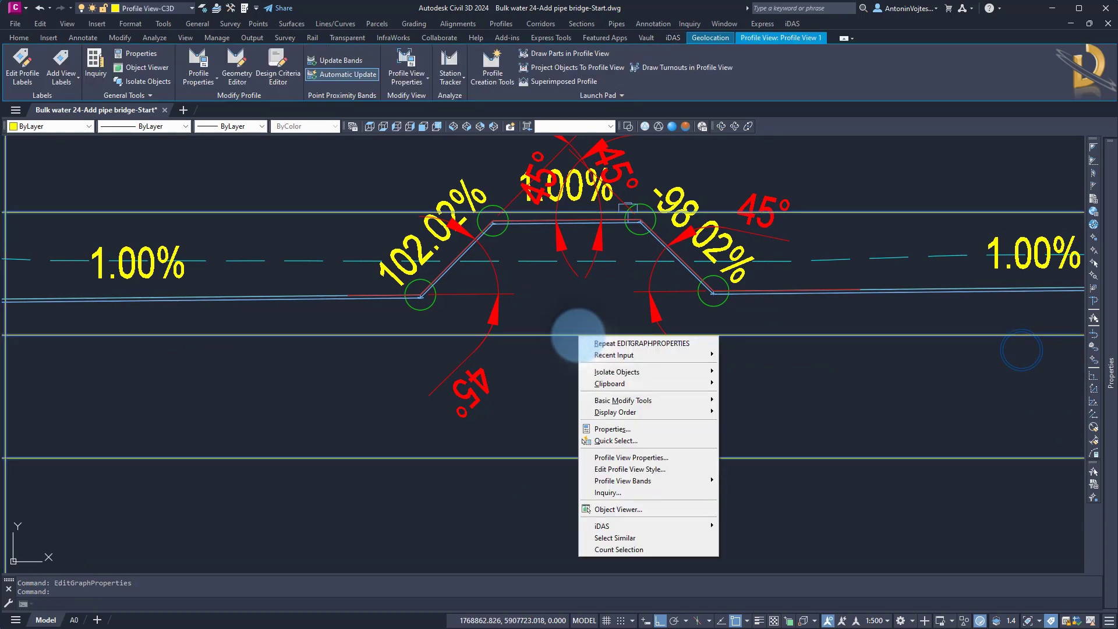
{"action": "left_click", "coordinate": [632, 457]}
{"action": "left_click", "coordinate": [624, 470]}
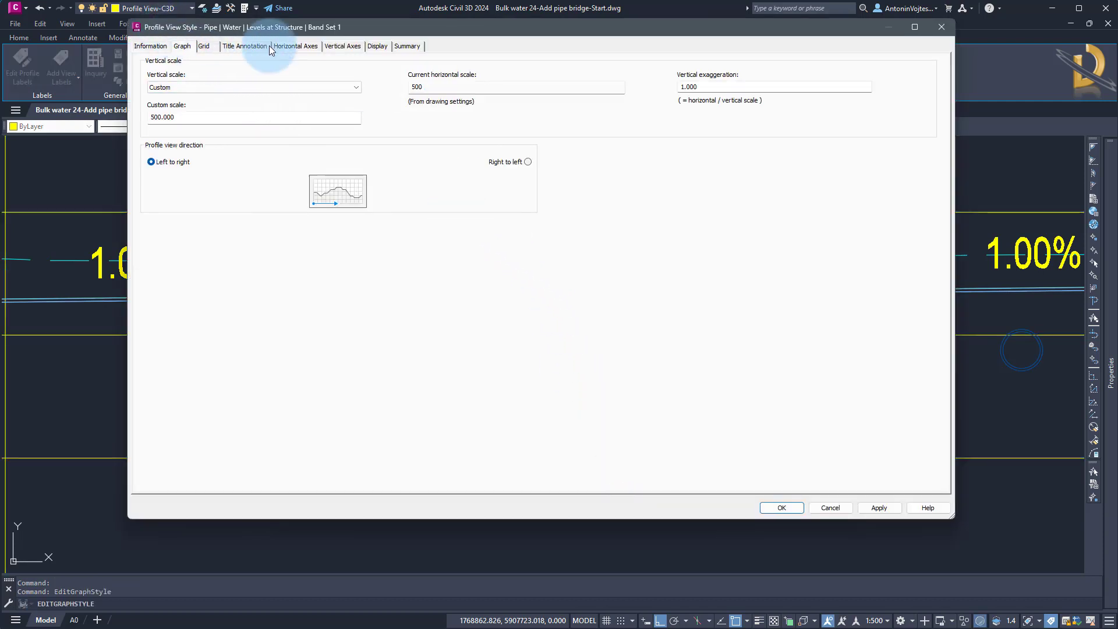
{"action": "double_click", "coordinate": [677, 88]}
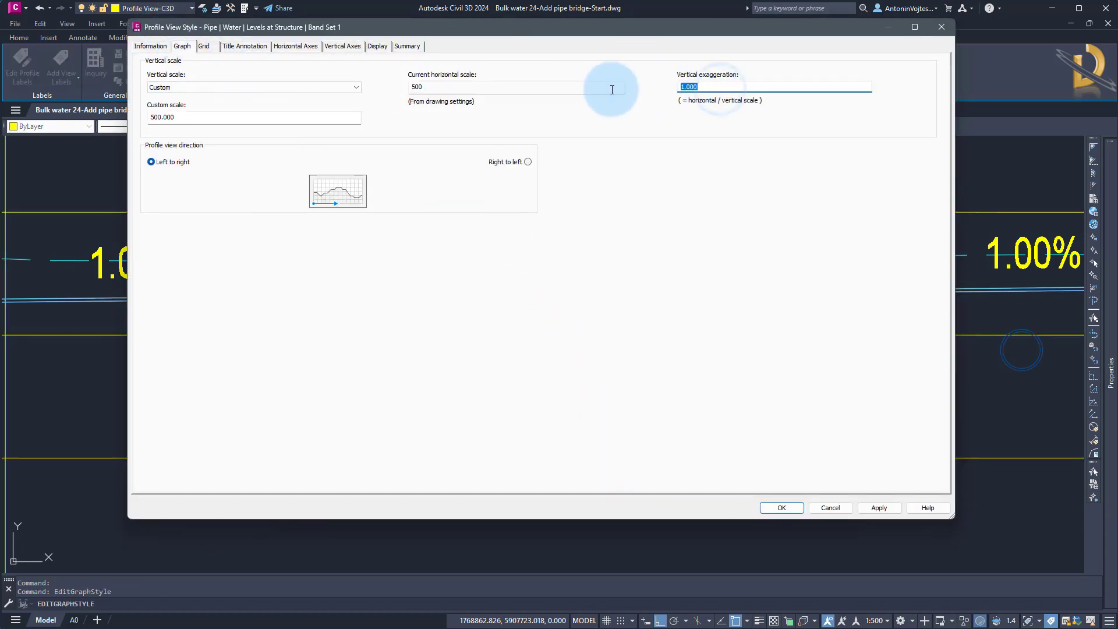
{"action": "left_click", "coordinate": [774, 512]}
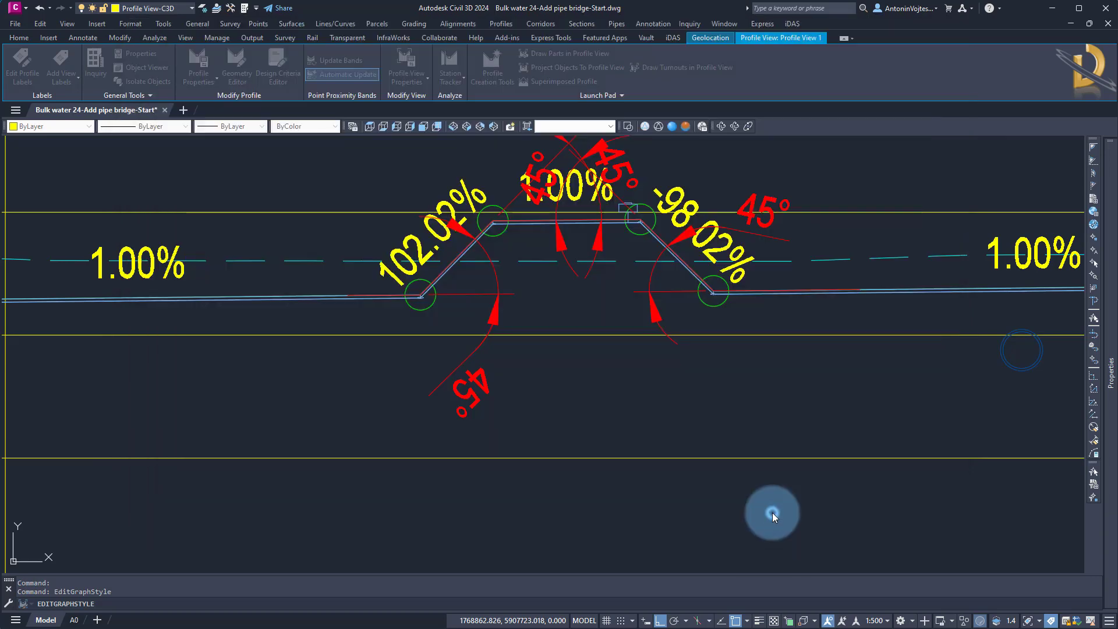
Delete the check polyline and its four angular dimensions together from the profile view
{"action": "scroll", "coordinate": [580, 381], "scroll_direction": "down", "scroll_amount": 4}
{"action": "left_click", "coordinate": [661, 387]}
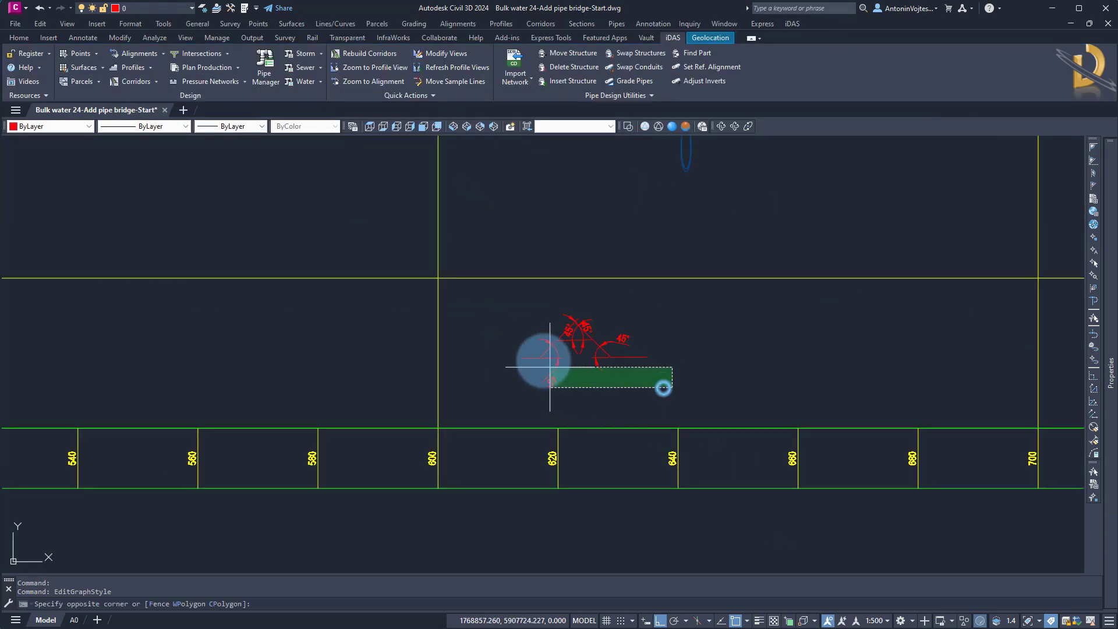
{"action": "left_click", "coordinate": [507, 307]}
{"action": "key", "text": "Delete"}
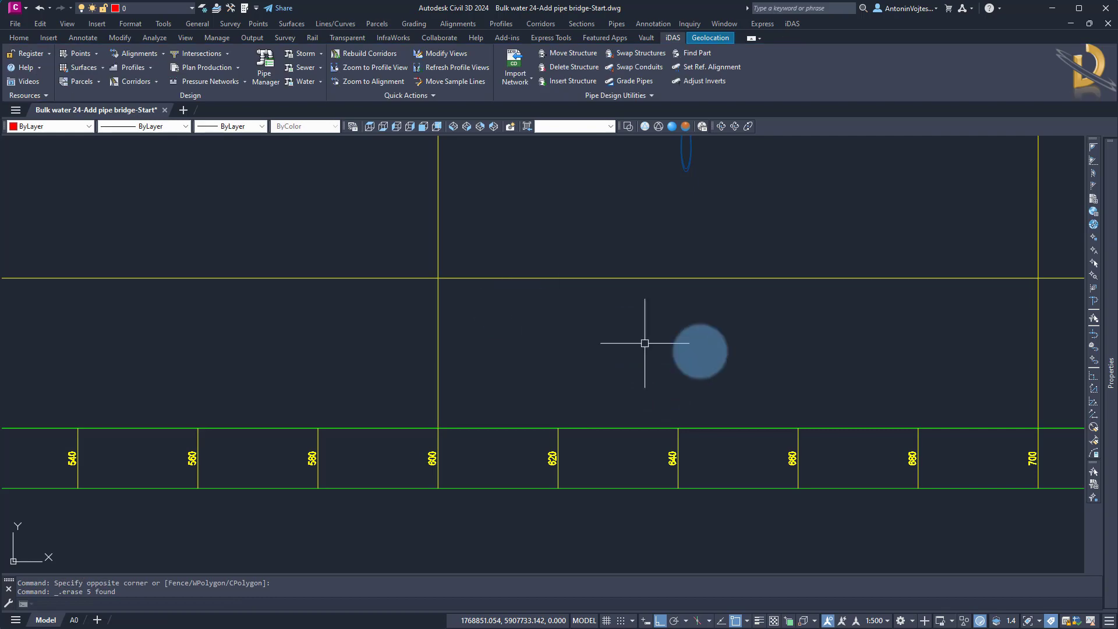
{"action": "scroll", "coordinate": [711, 399], "scroll_direction": "down", "scroll_amount": 3}
{"action": "scroll", "coordinate": [707, 369], "scroll_direction": "up", "scroll_amount": 4}
{"action": "scroll", "coordinate": [679, 297], "scroll_direction": "up", "scroll_amount": 5}
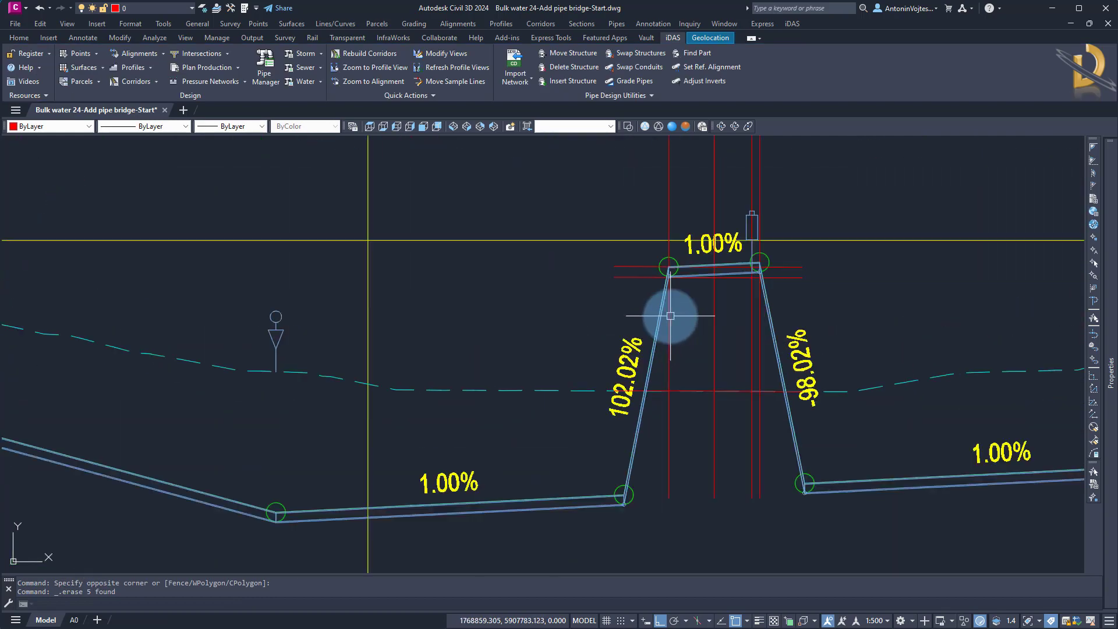
{"action": "scroll", "coordinate": [663, 299], "scroll_direction": "down", "scroll_amount": 2}
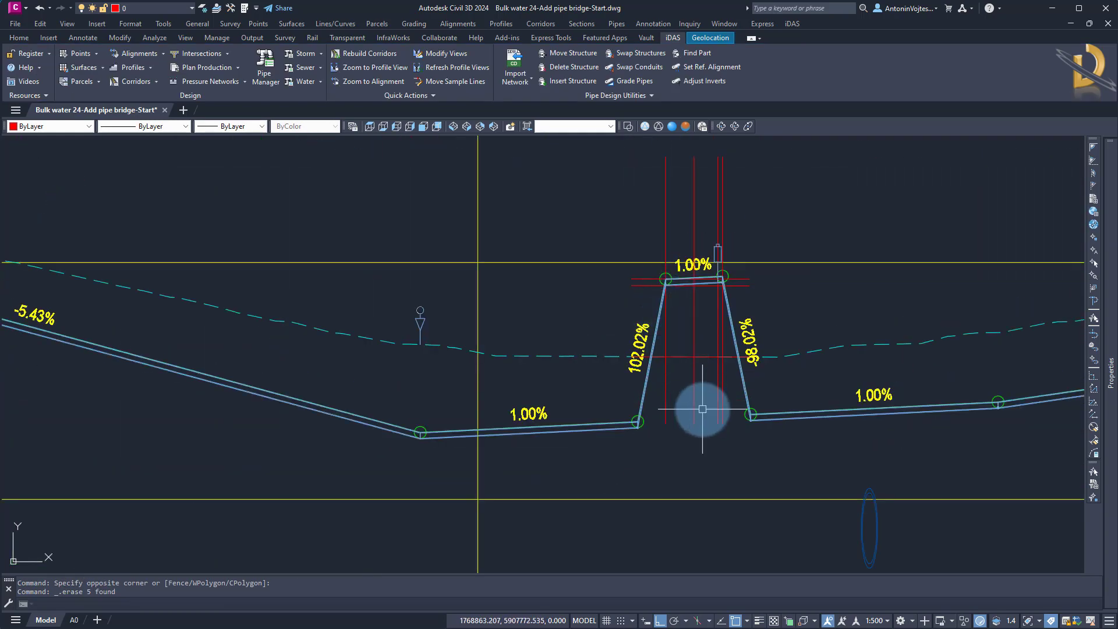